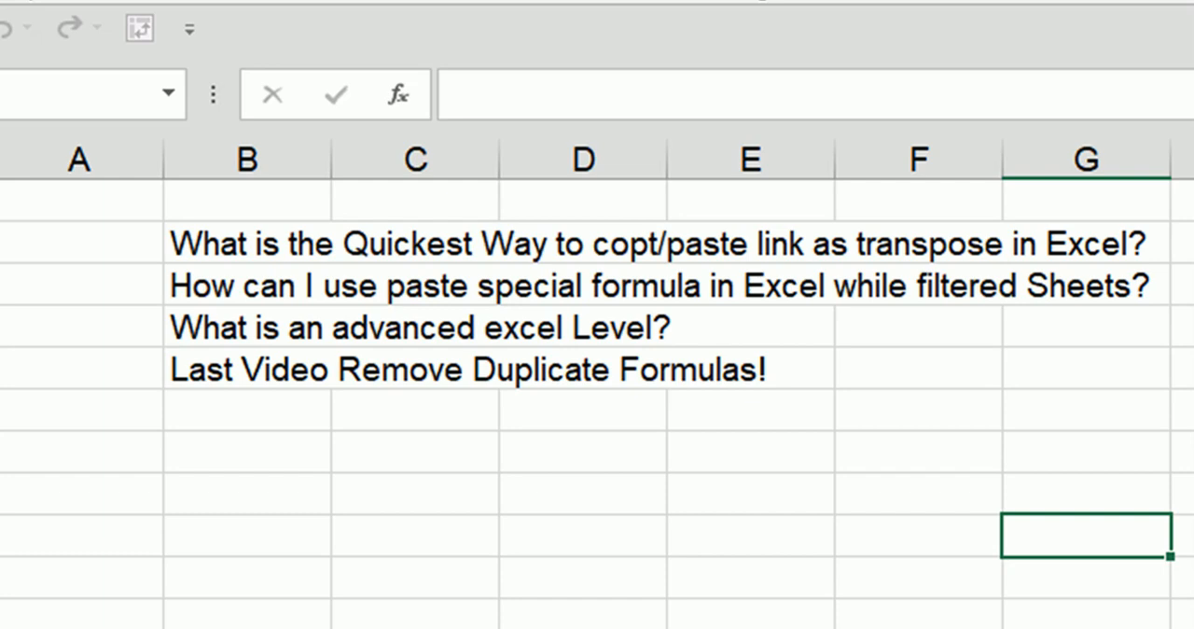
# Step: Enter the message "Please Subscribe and Follow telegram also" in cell B7
pyautogui.click(373, 626)
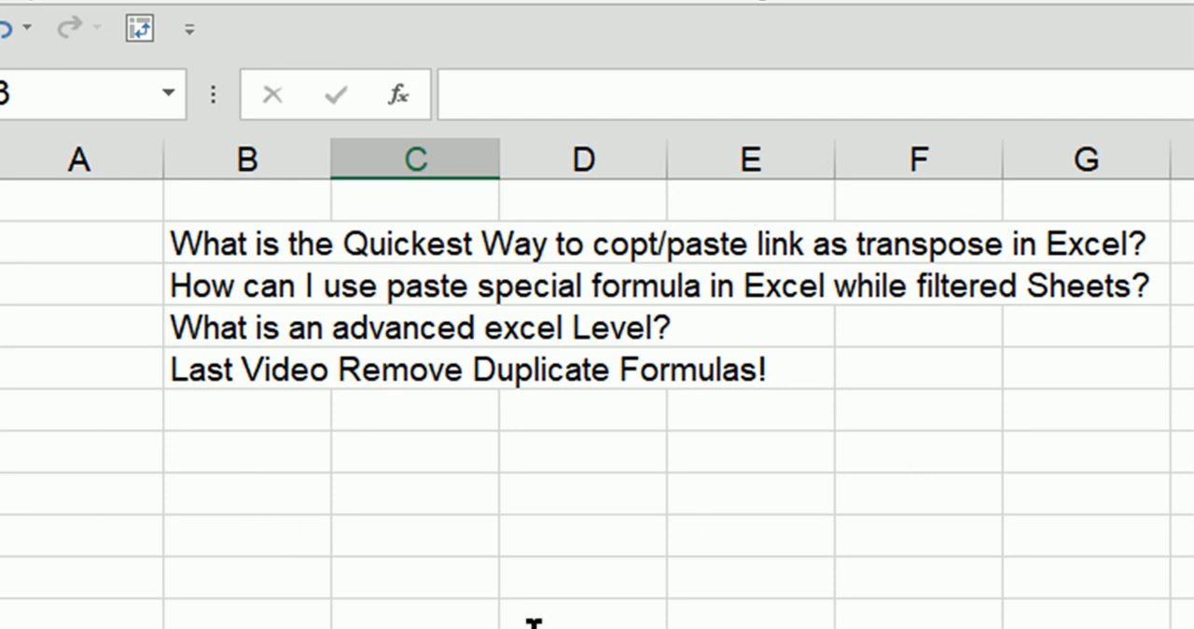
pyautogui.click(245, 454)
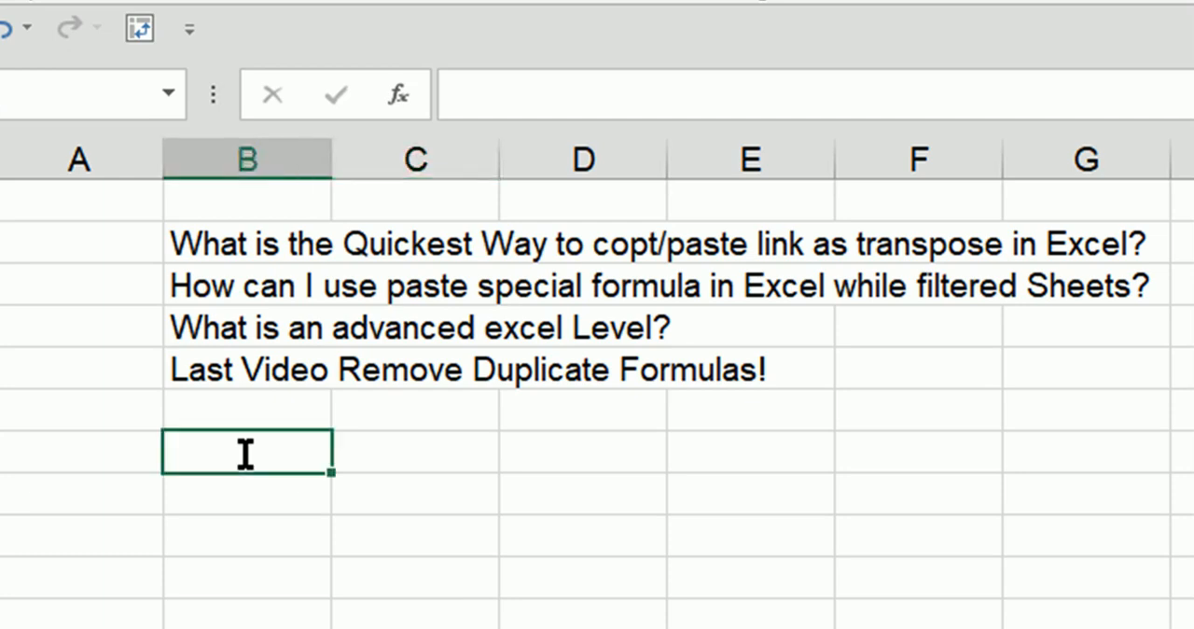
pyautogui.write('Pleas')
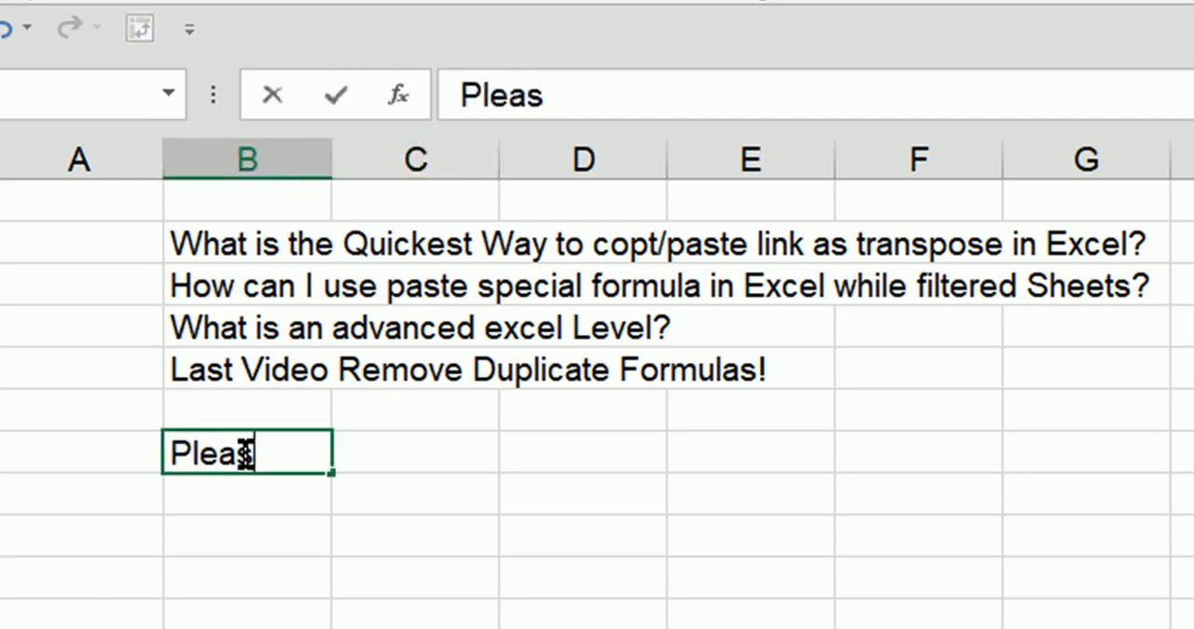
pyautogui.write('e Su')
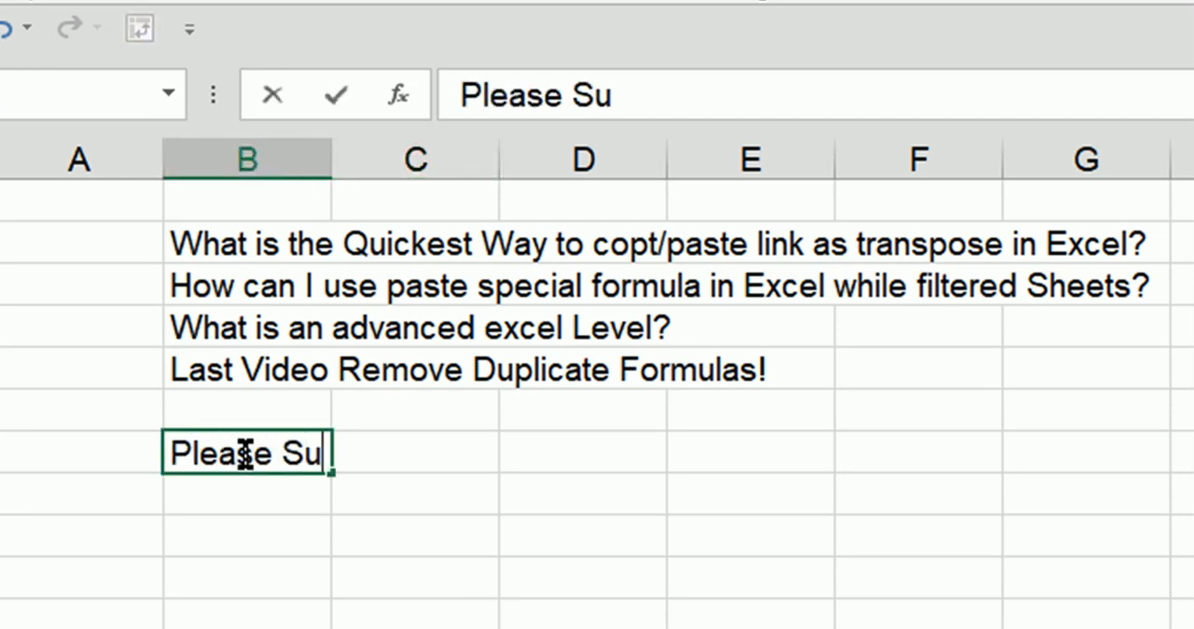
pyautogui.write('bscribe and ')
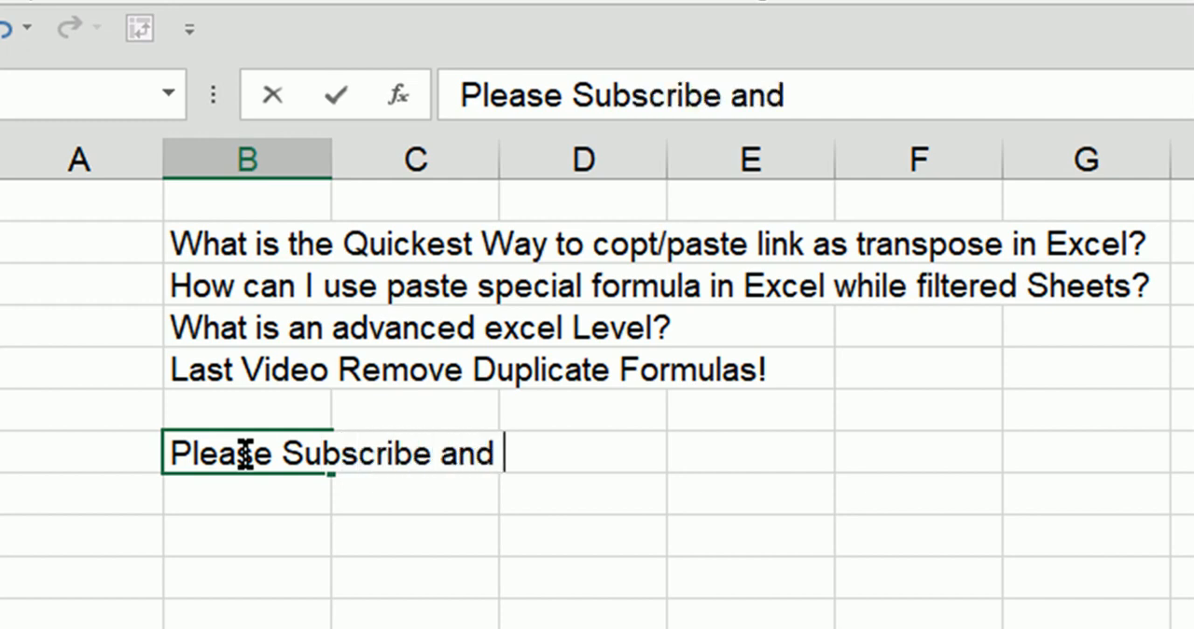
pyautogui.write('Follow')
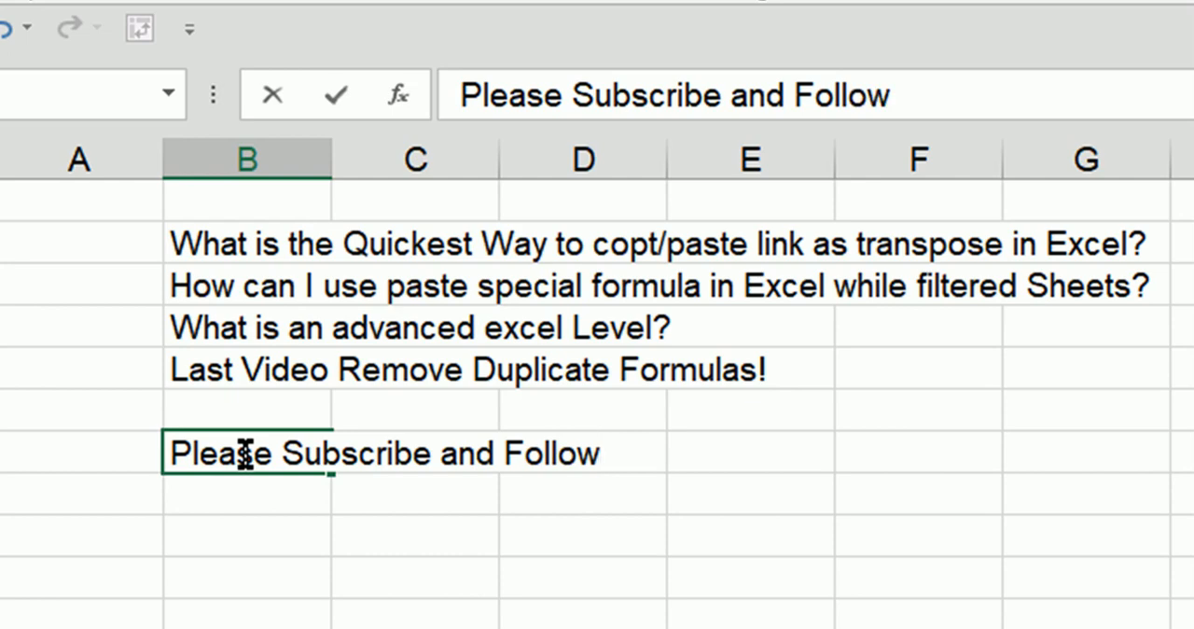
pyautogui.write(' tele')
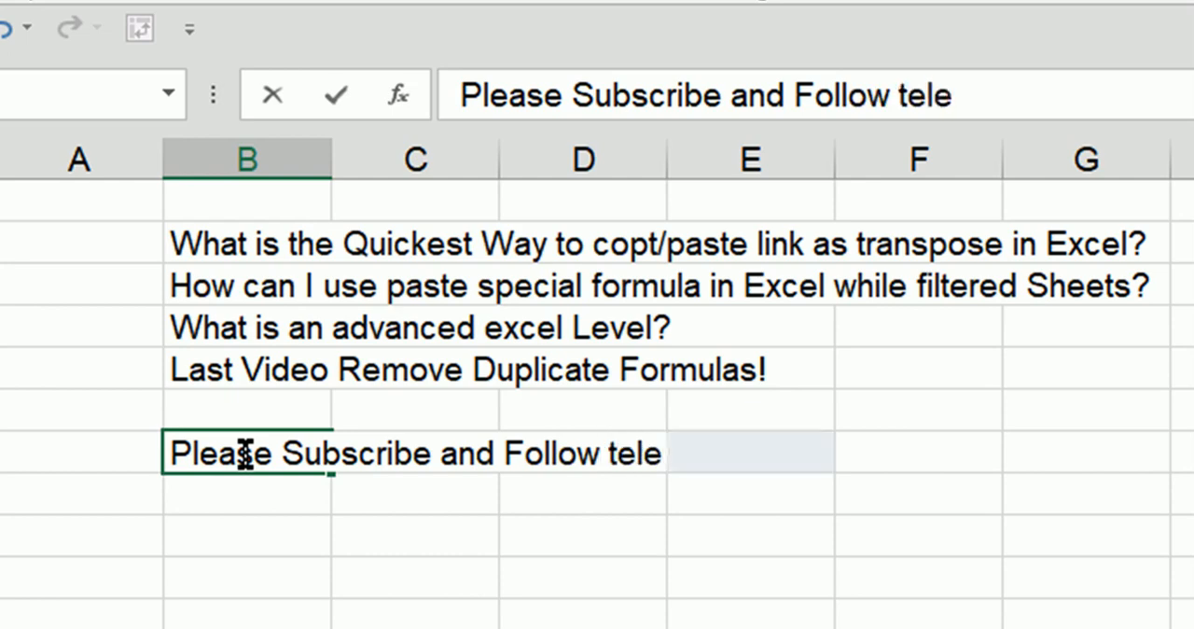
pyautogui.write('gram a')
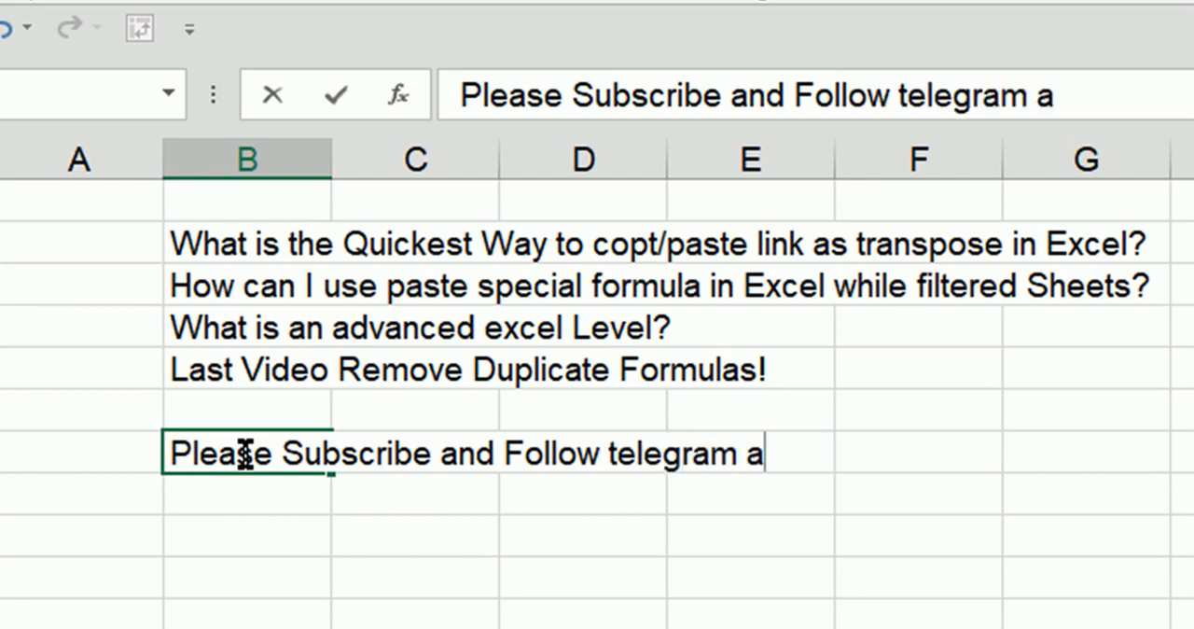
pyautogui.write('lso?')
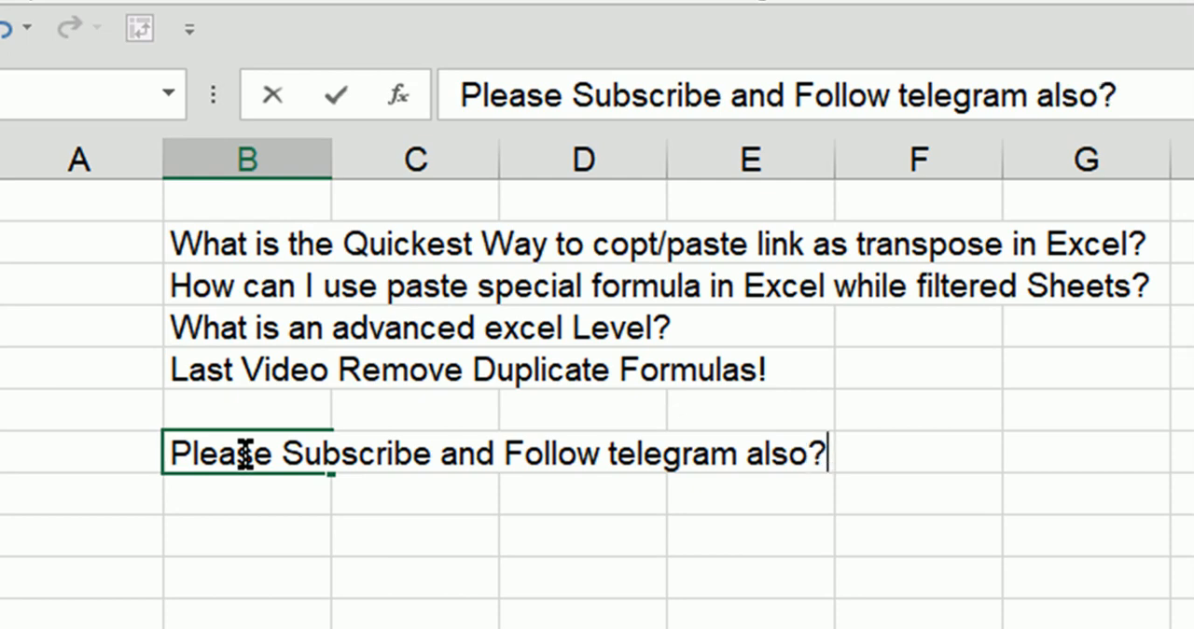
pyautogui.press('BackSpace')
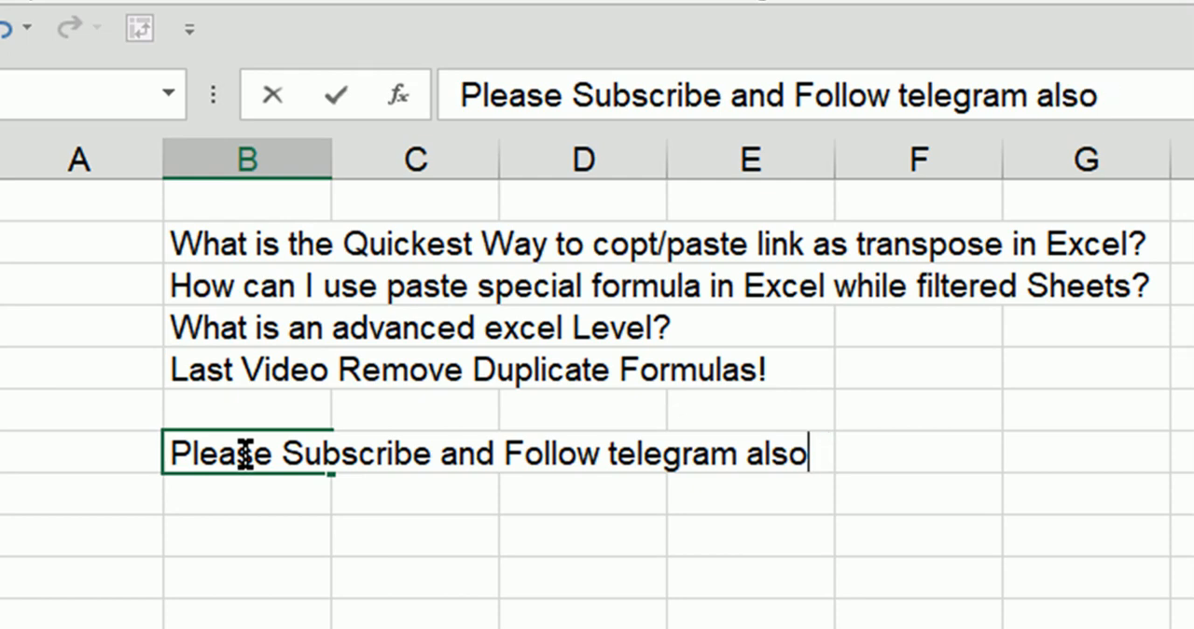
# Step: Extend the message in B7 with "lots of videos uploaded previous days,"
pyautogui.write('lots of ')
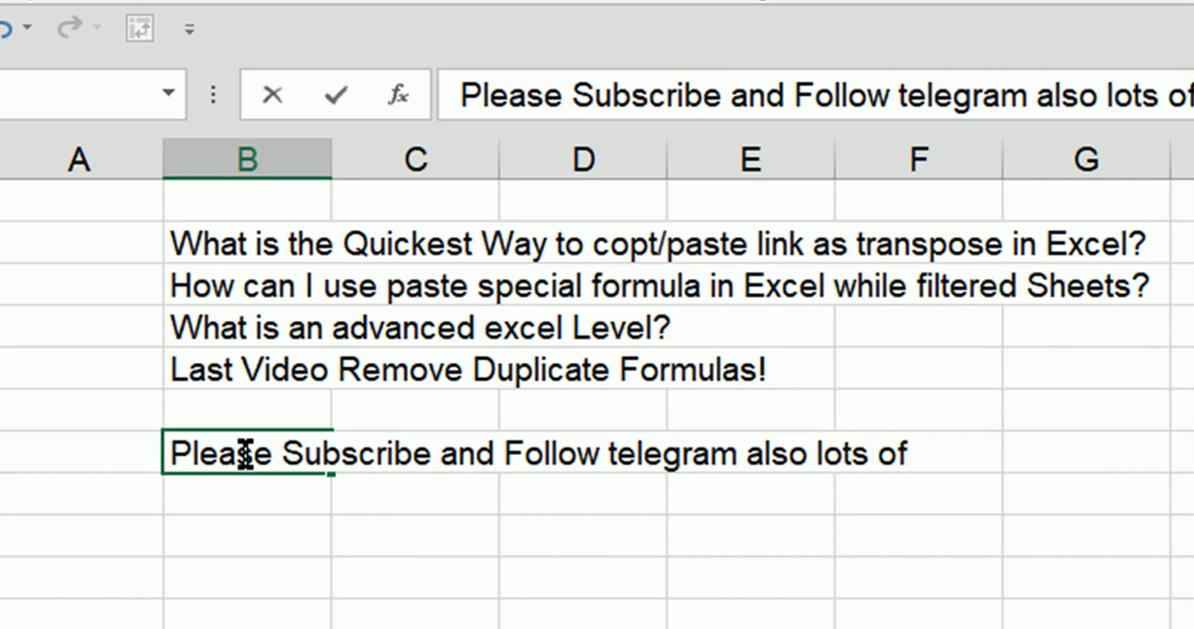
pyautogui.write('video')
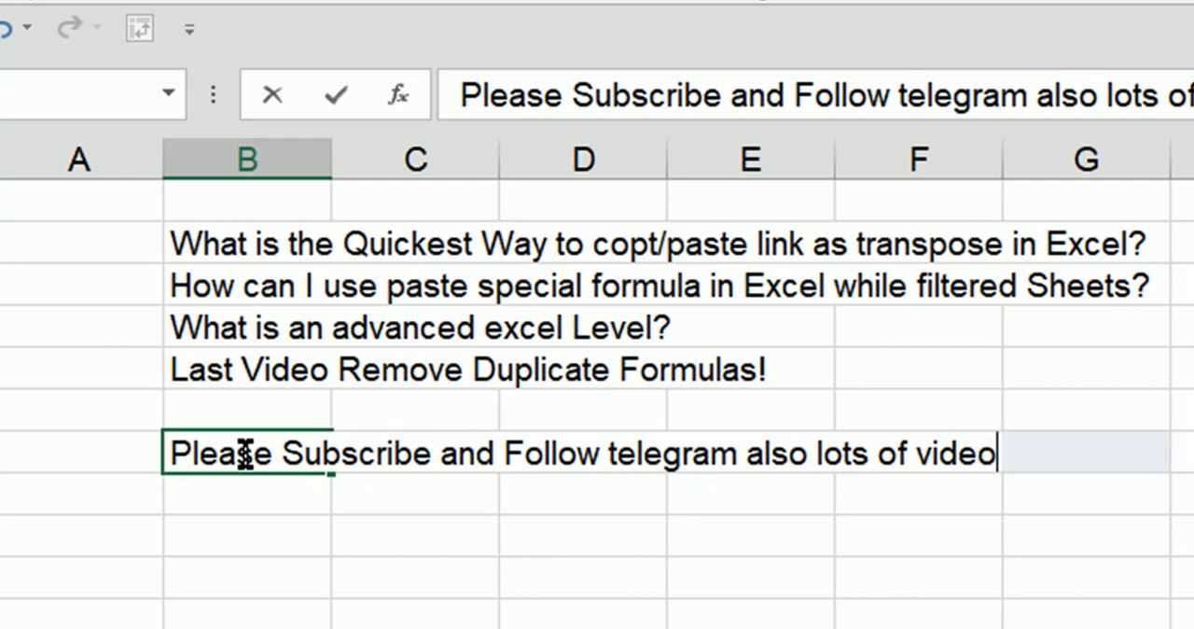
pyautogui.write('s uploads')
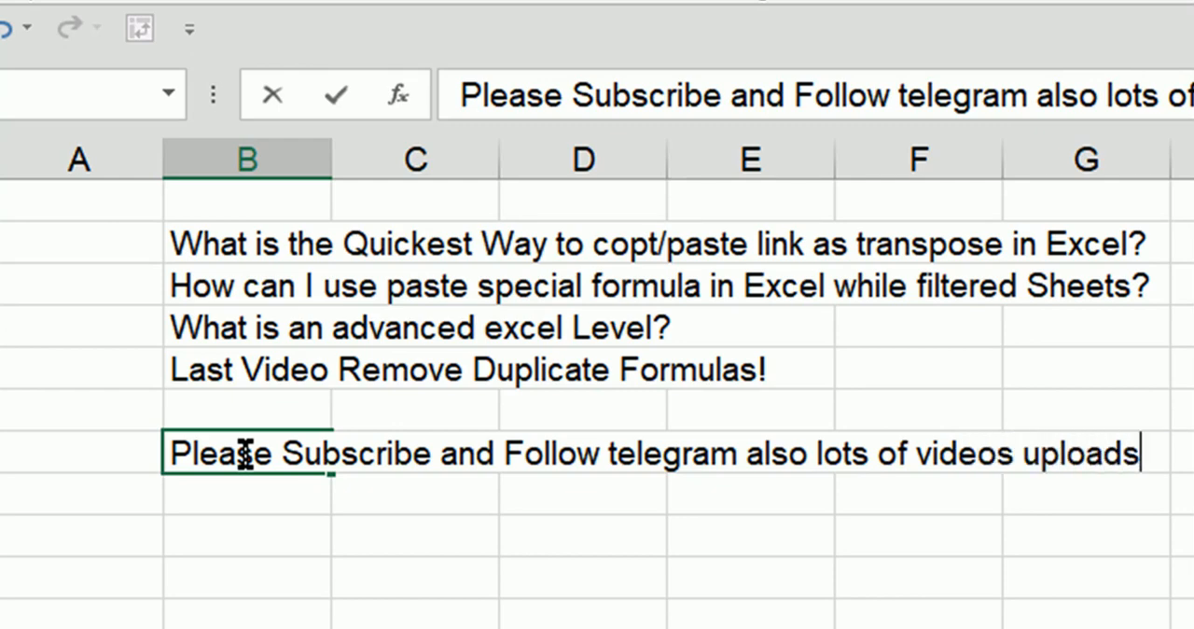
pyautogui.press('BackSpace')
pyautogui.write('ed ')
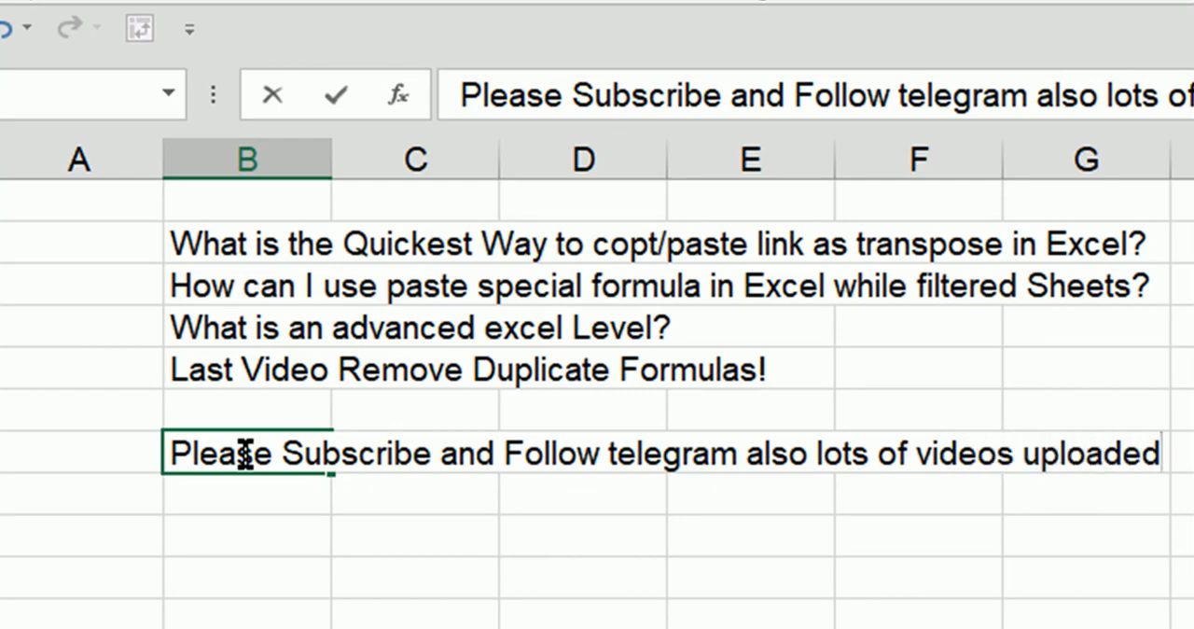
pyautogui.write('pr')
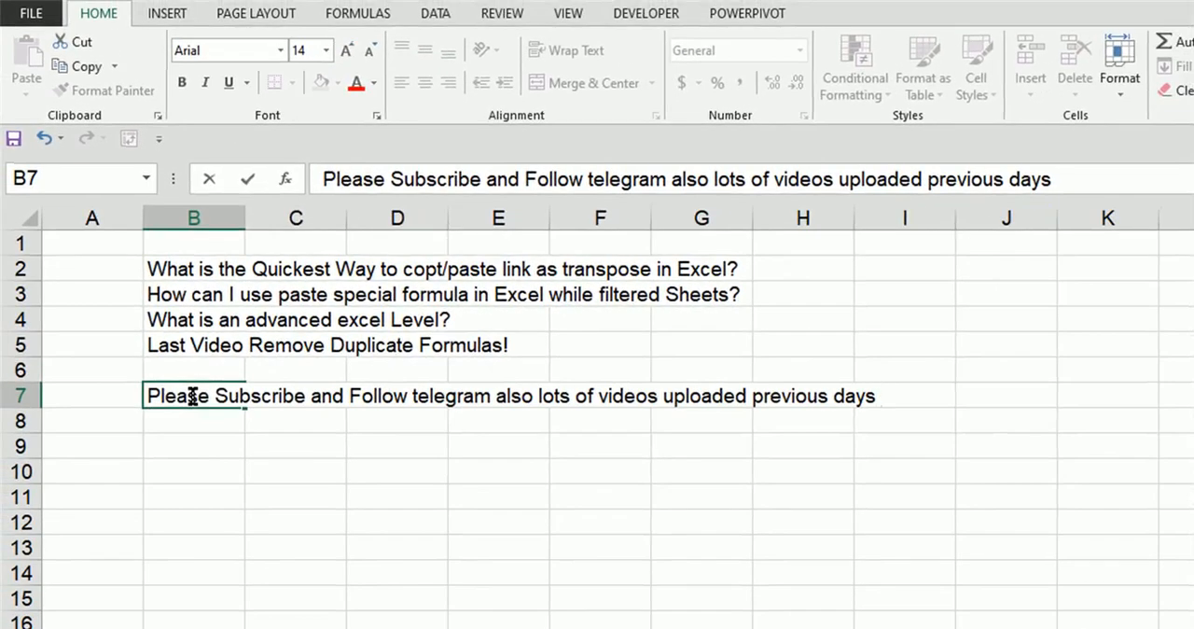
pyautogui.write(',')
pyautogui.write(' Kindly')
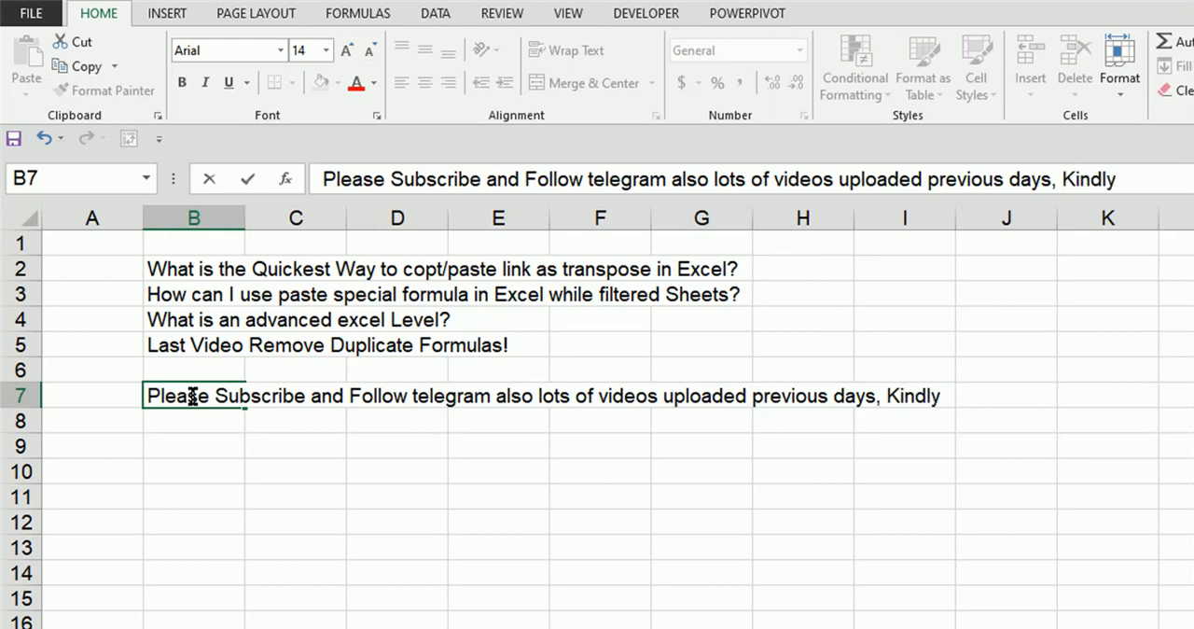
pyautogui.write(' visit and hit')
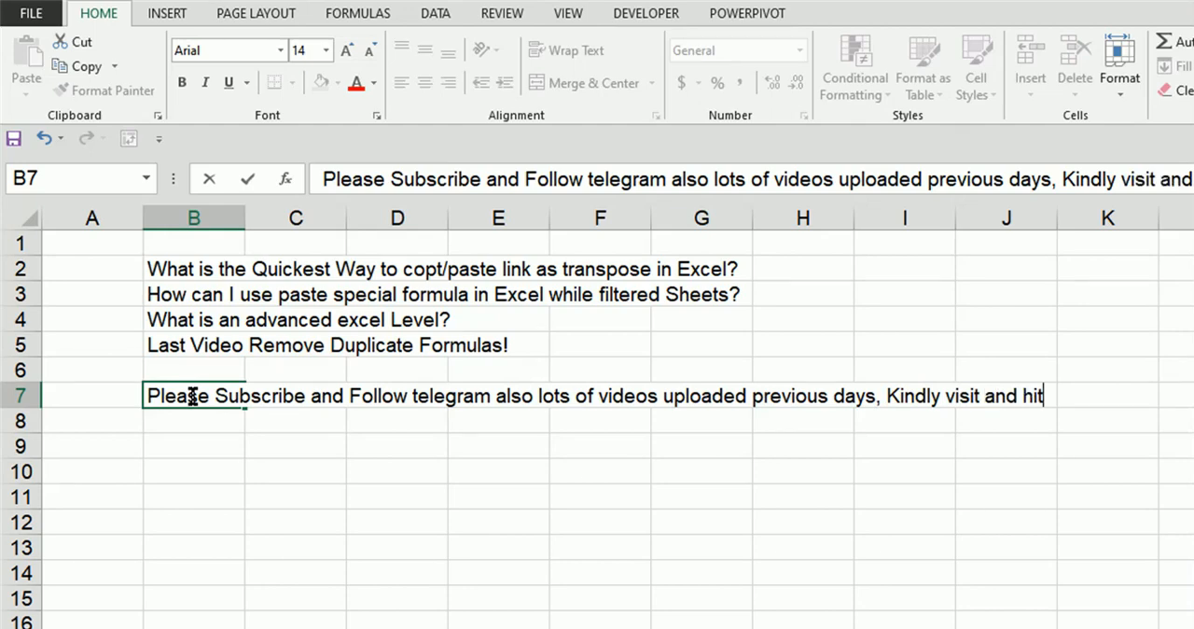
pyautogui.write(' like button')
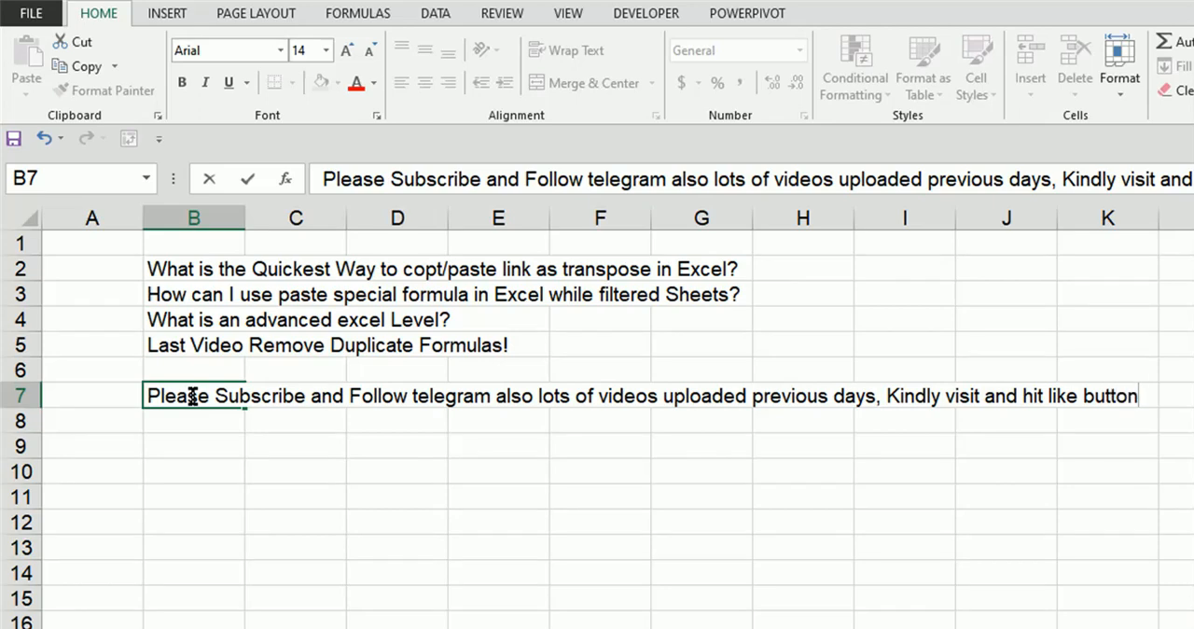
pyautogui.write(' to refe')
pyautogui.write('s o')
pyautogui.write('f tamil')
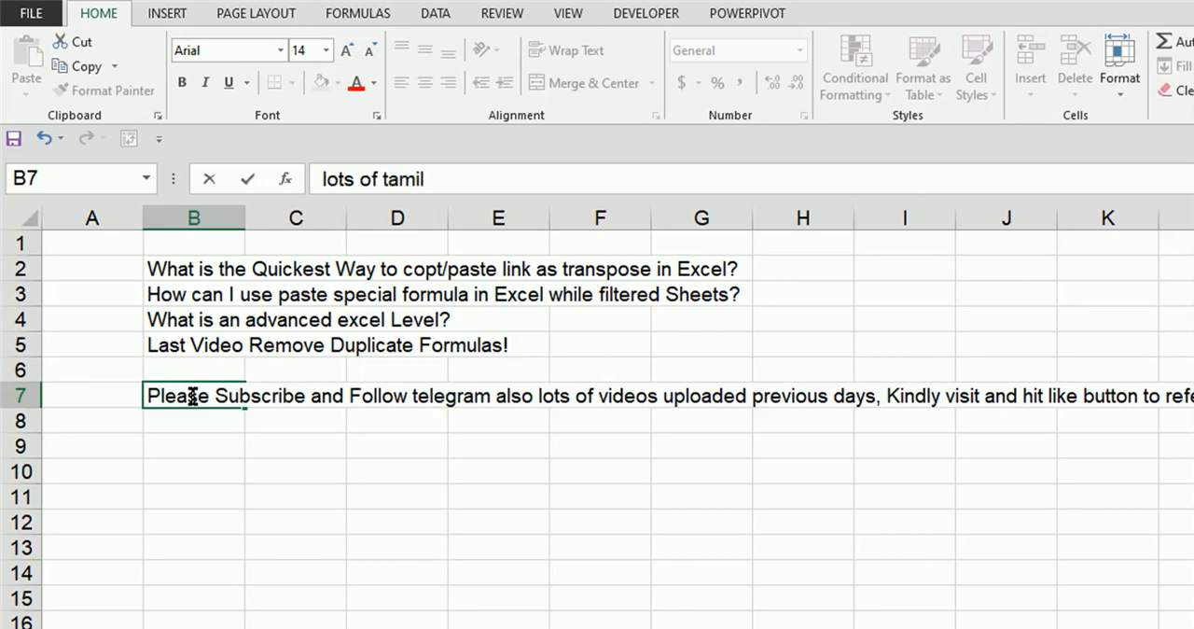
pyautogui.write(' people')
# Step: Delete the whole message from cell B7 and leave the cell empty
pyautogui.press('BackSpace')
pyautogui.press('BackSpace')
pyautogui.press('BackSpace')
pyautogui.press('BackSpace')
pyautogui.press('BackSpace')
pyautogui.press('BackSpace')
pyautogui.press('BackSpace')
pyautogui.press('BackSpace')
pyautogui.press('BackSpace')
pyautogui.press('BackSpace')
pyautogui.press('BackSpace')
pyautogui.press('BackSpace')
pyautogui.press('BackSpace')
pyautogui.press('BackSpace')
pyautogui.press('BackSpace')
pyautogui.press('BackSpace')
pyautogui.press('BackSpace')
pyautogui.press('BackSpace')
pyautogui.press('BackSpace')
pyautogui.press('BackSpace')
pyautogui.press('BackSpace')
pyautogui.press('BackSpace')
pyautogui.press('BackSpace')
pyautogui.press('BackSpace')
pyautogui.press('BackSpace')
pyautogui.press('BackSpace')
pyautogui.press('BackSpace')
pyautogui.press('BackSpace')
pyautogui.press('BackSpace')
pyautogui.press('BackSpace')
pyautogui.press('BackSpace')
pyautogui.press('BackSpace')
pyautogui.press('BackSpace')
pyautogui.press('BackSpace')
pyautogui.press('BackSpace')
pyautogui.press('BackSpace')
pyautogui.press('BackSpace')
pyautogui.press('BackSpace')
pyautogui.press('BackSpace')
pyautogui.press('BackSpace')
pyautogui.press('BackSpace')
pyautogui.press('BackSpace')
pyautogui.press('BackSpace')
pyautogui.press('BackSpace')
pyautogui.press('BackSpace')
pyautogui.press('BackSpace')
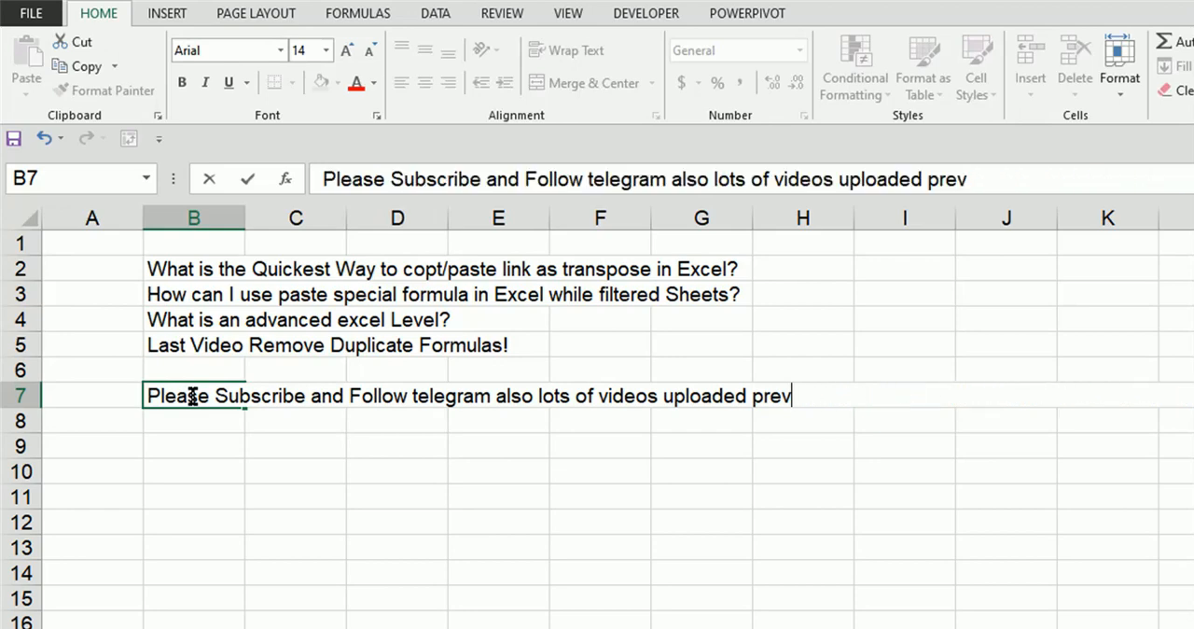
pyautogui.press('BackSpace')
pyautogui.press('BackSpace')
pyautogui.press('BackSpace')
pyautogui.press('BackSpace')
pyautogui.press('BackSpace')
pyautogui.press('BackSpace')
pyautogui.press('BackSpace')
pyautogui.press('BackSpace')
pyautogui.press('BackSpace')
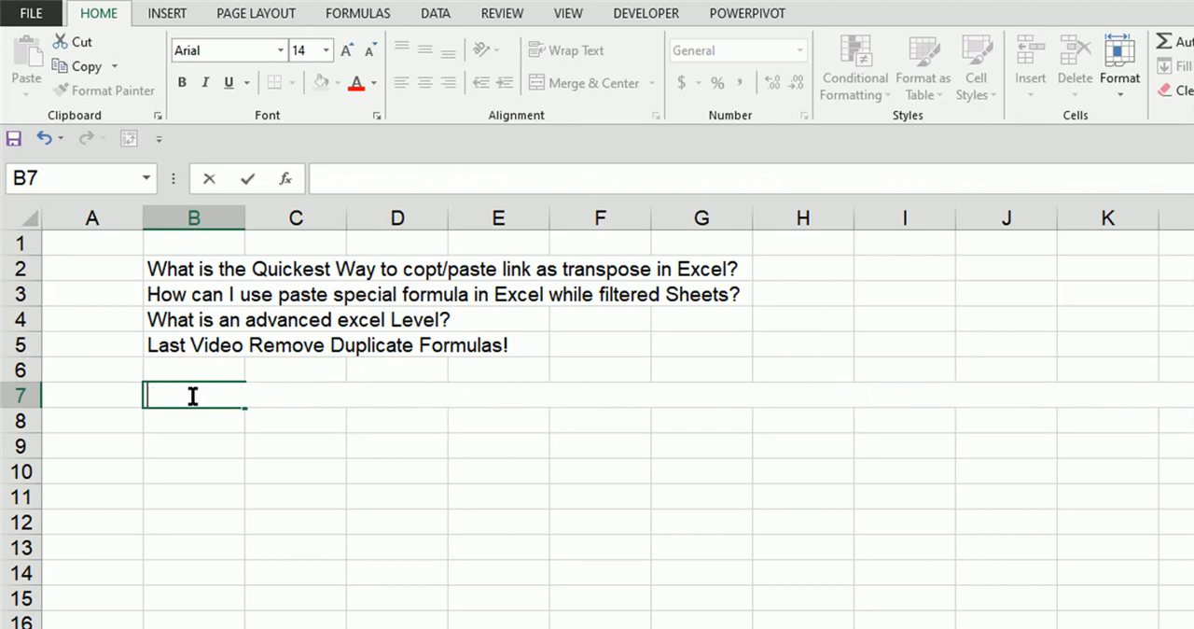
pyautogui.press('Return')
# Step: Start an OFFSET formula in cell B8 with the absolute reference $B$2
pyautogui.press('Up')
pyautogui.press('Up')
pyautogui.press('Up')
pyautogui.press('Up')
pyautogui.press('Up')
pyautogui.press('Up')
pyautogui.press('Up')
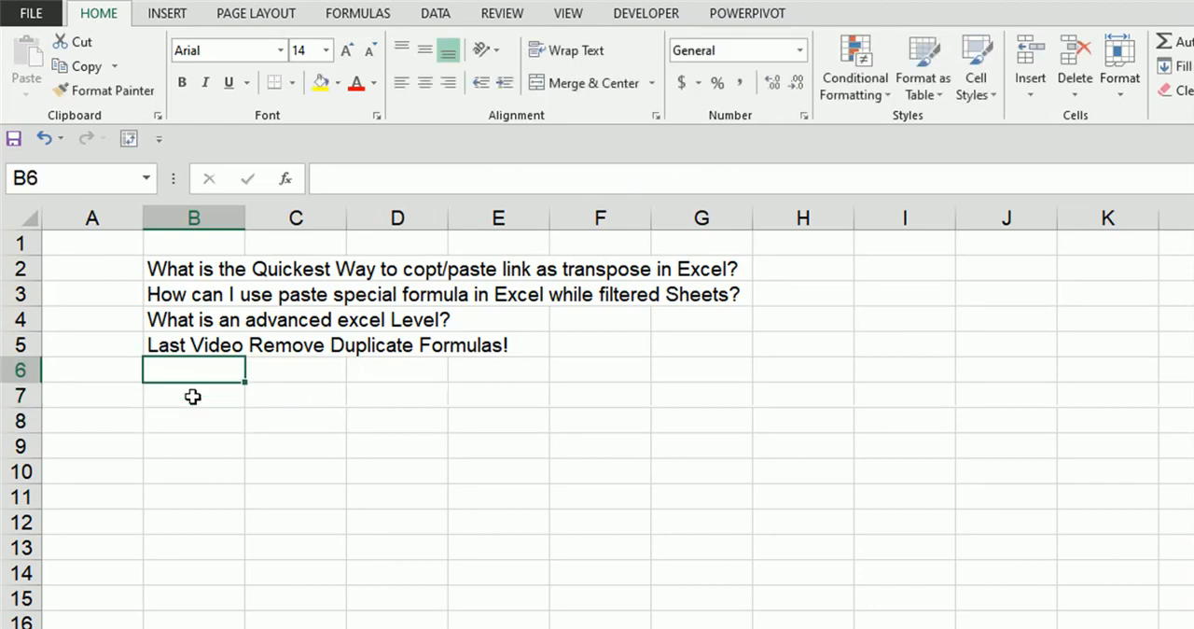
pyautogui.press('Down')
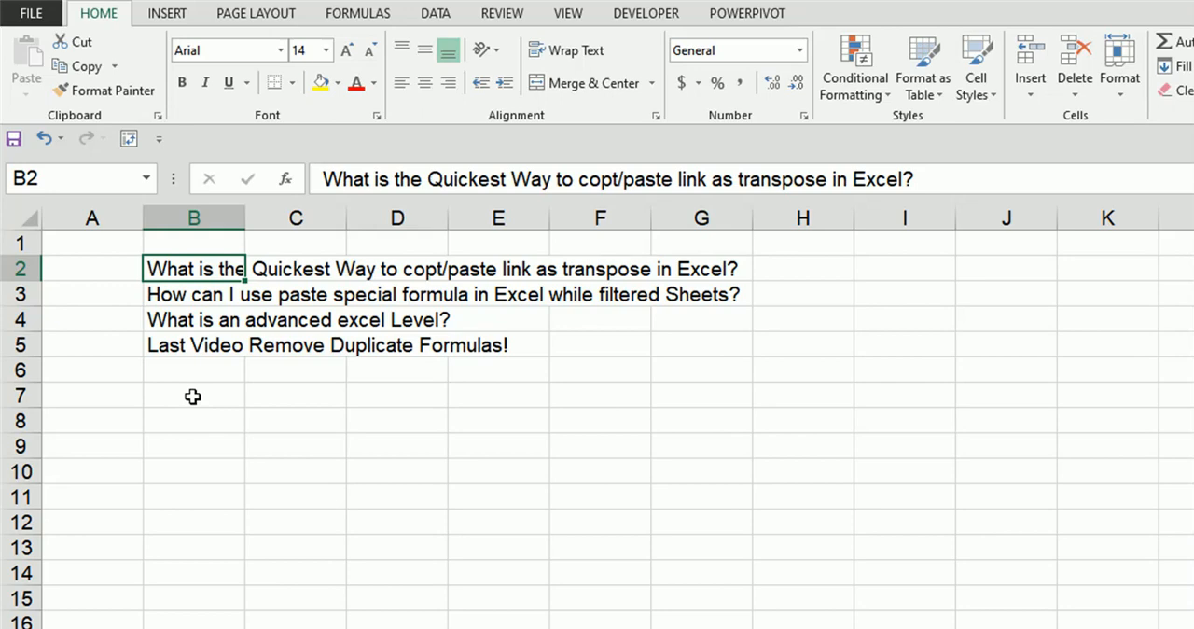
pyautogui.press('Down')
pyautogui.press('Down')
pyautogui.press('Down')
pyautogui.press('Down')
pyautogui.press('Down')
pyautogui.press('Down')
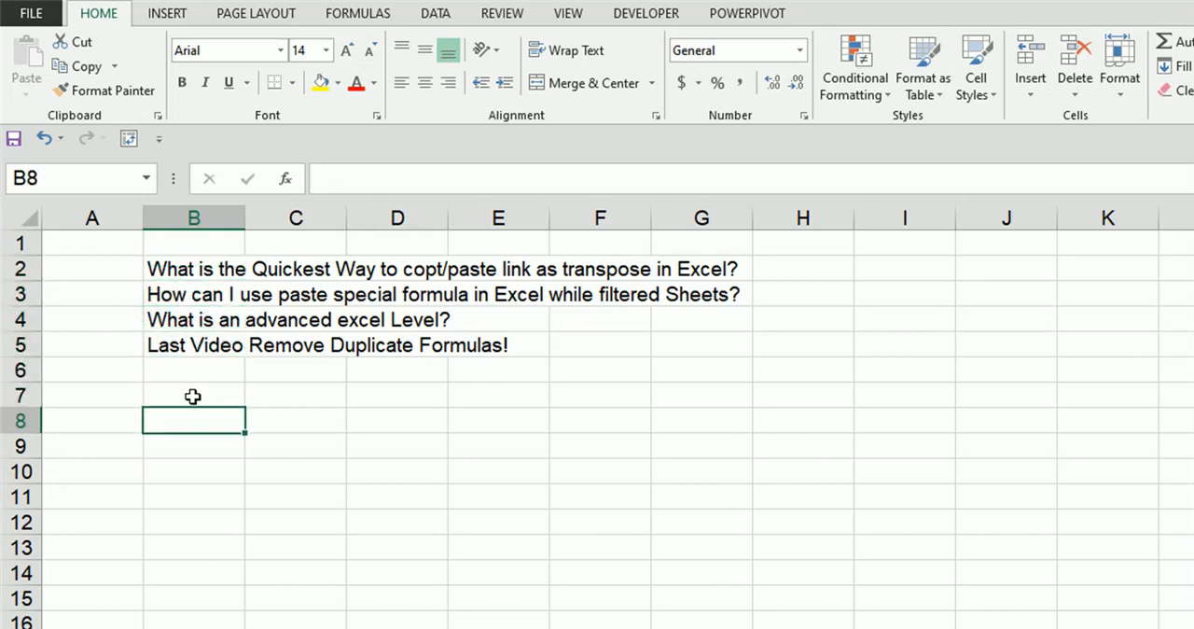
pyautogui.write('=o')
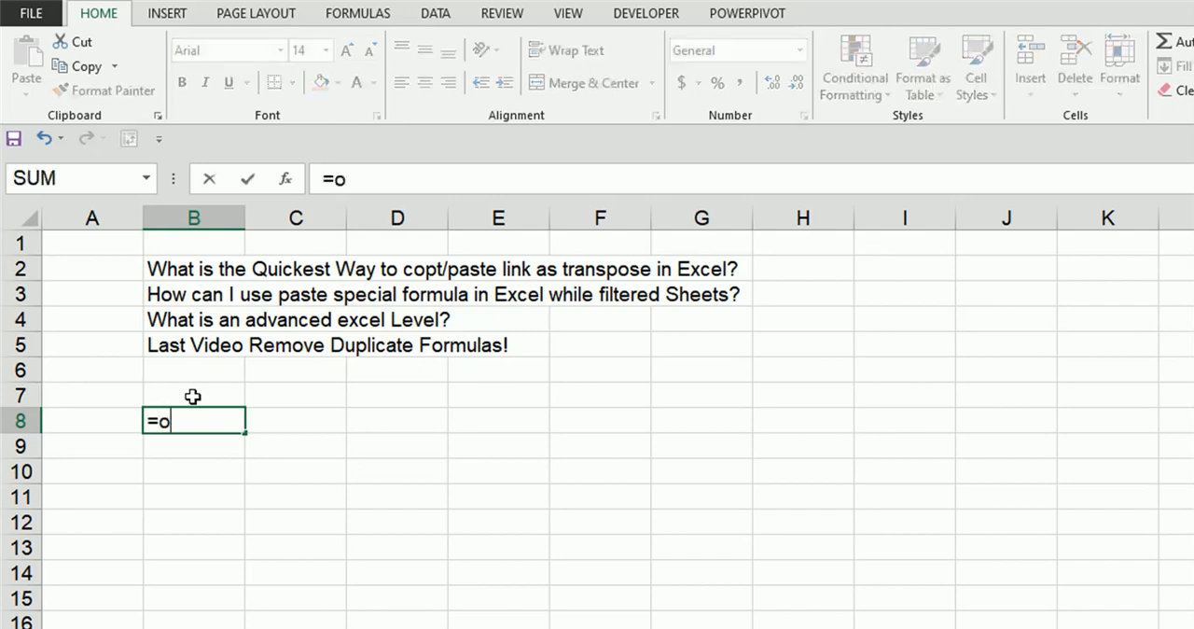
pyautogui.write('ff')
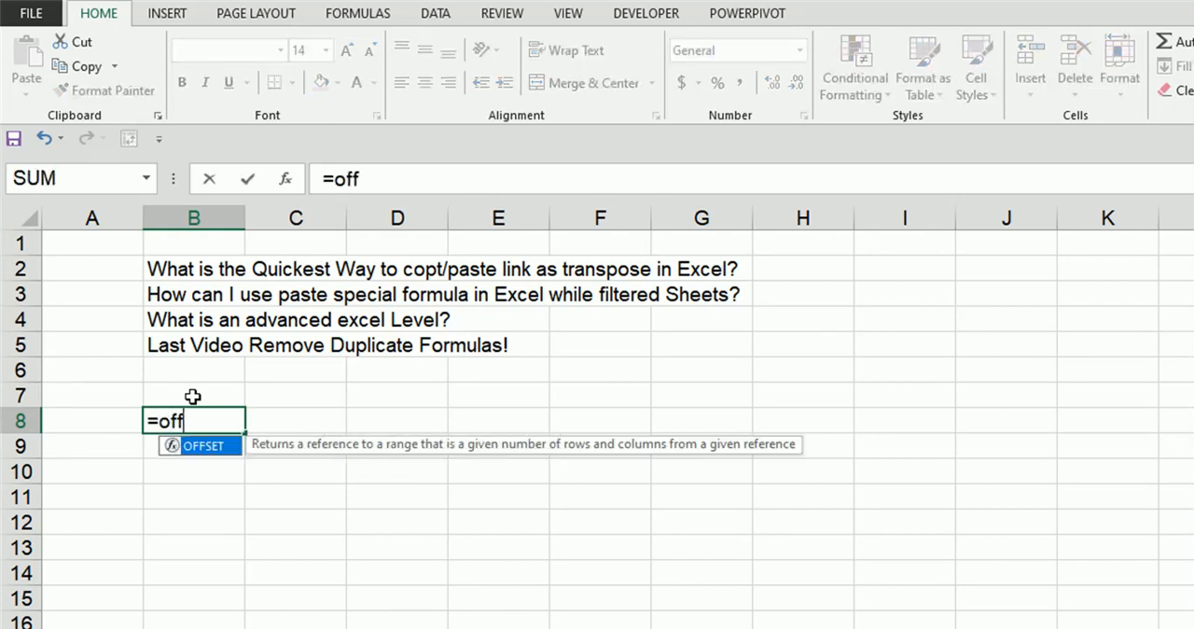
pyautogui.press('Tab')
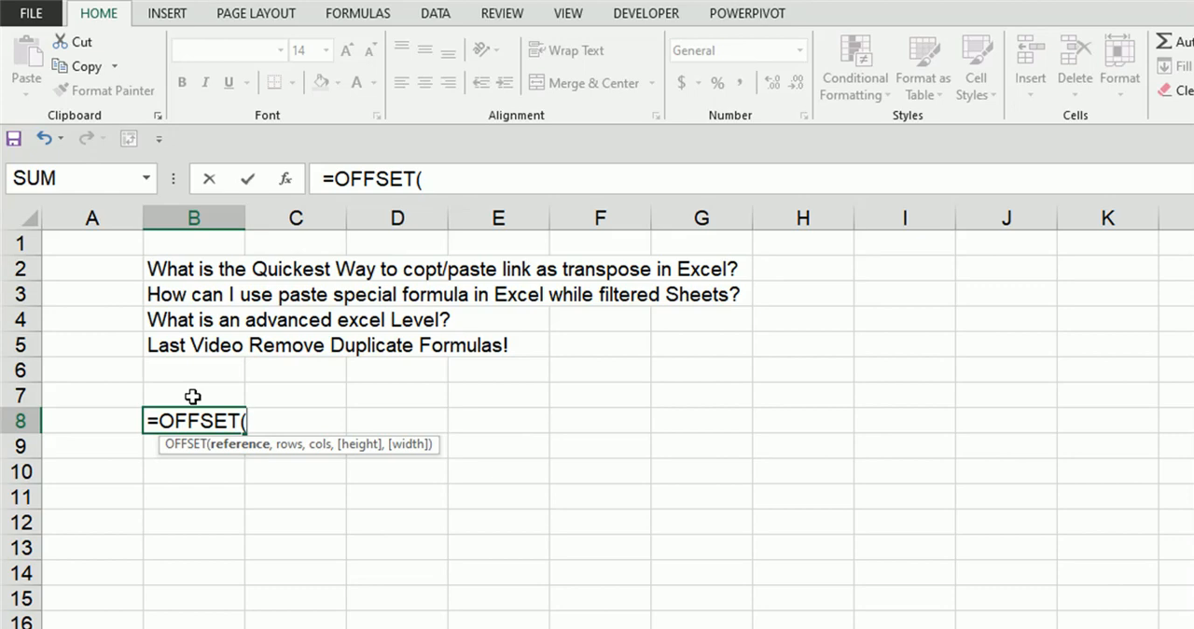
pyautogui.click(189, 268)
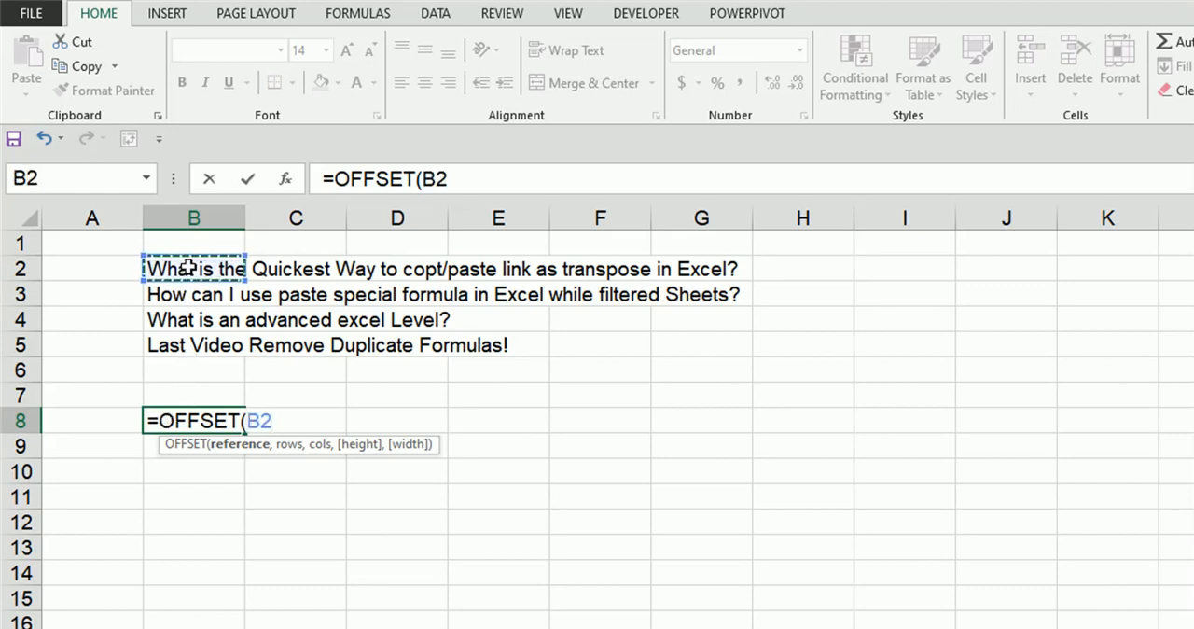
pyautogui.press('F4')
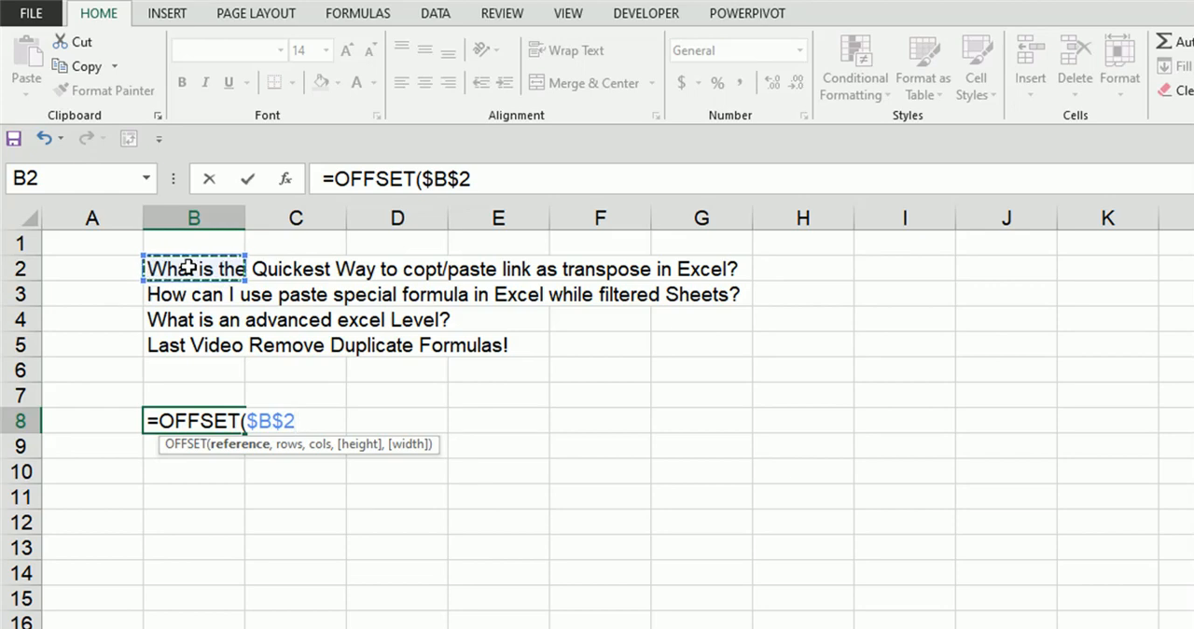
# Step: Try the COLUMN function as the rows argument of the OFFSET formula in B8
pyautogui.write(',col')
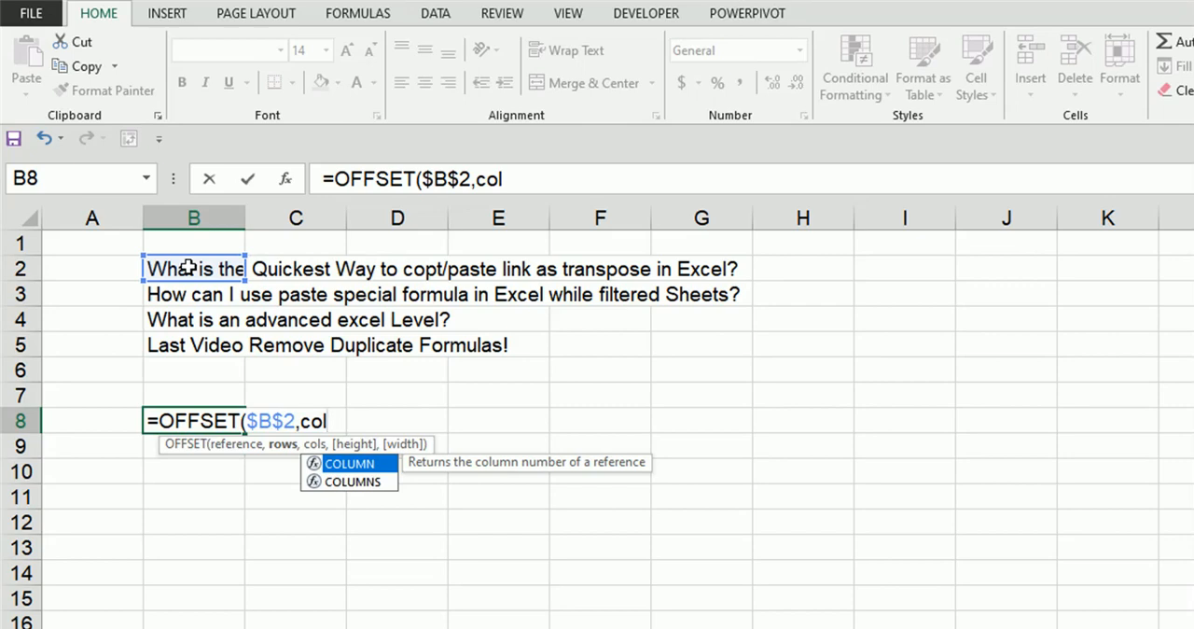
pyautogui.press('Tab')
pyautogui.write('()')
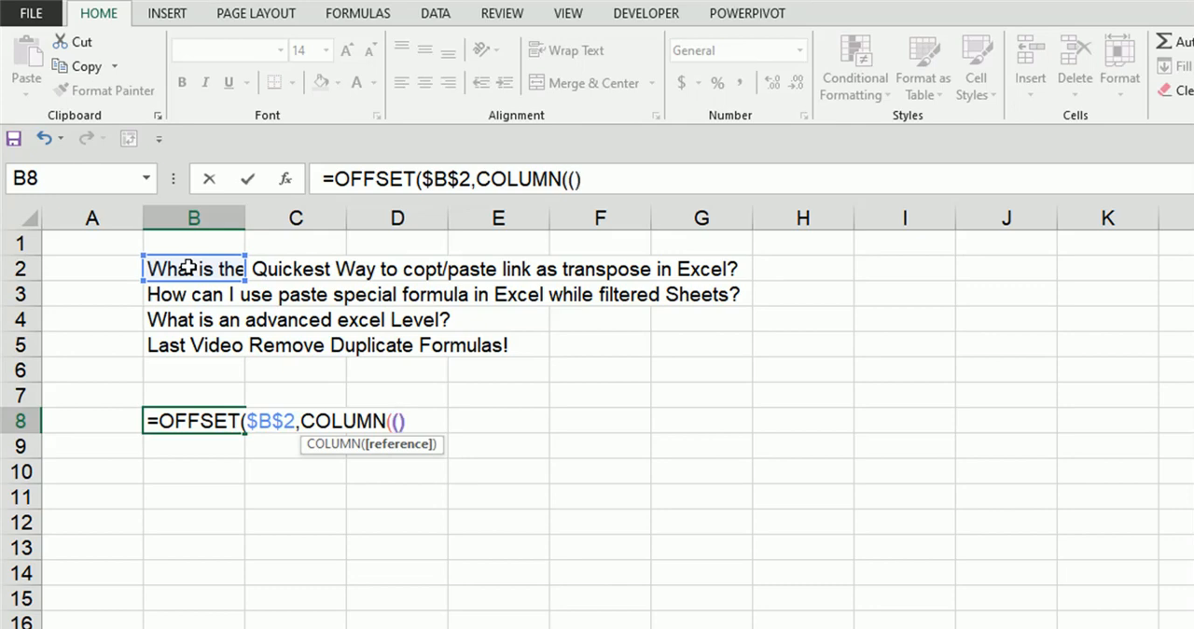
pyautogui.press('BackSpace')
pyautogui.press('BackSpace')
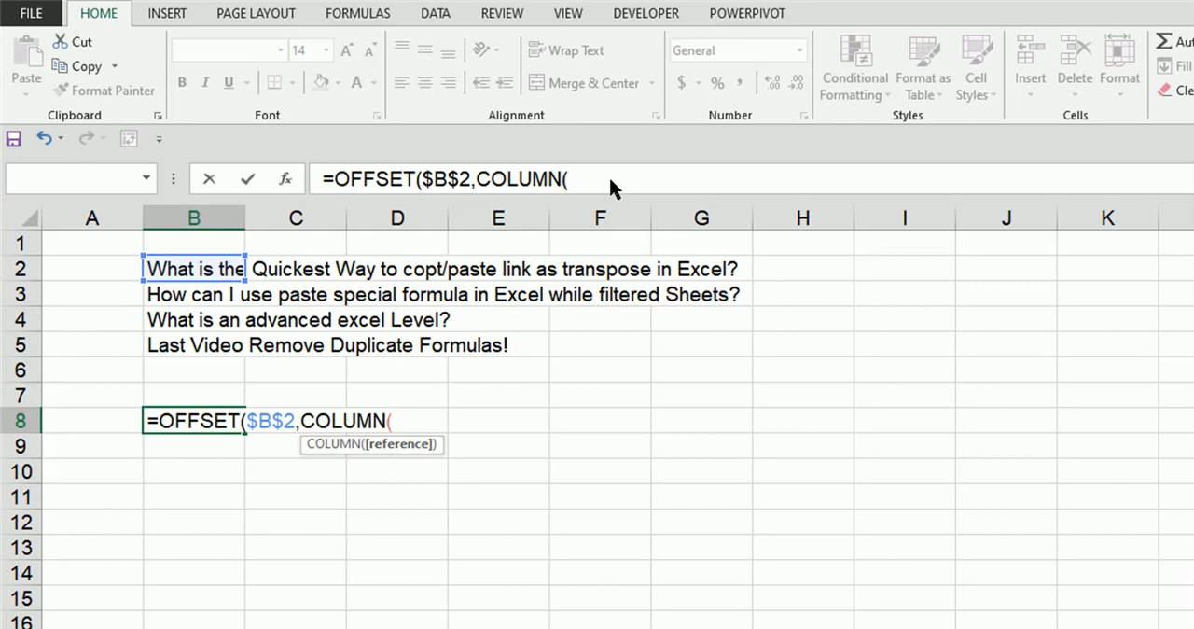
# Step: Replace the COLUMN function in the rows argument with 0- and clear the argument again
pyautogui.press('Left')
pyautogui.press('BackSpace')
pyautogui.press('BackSpace')
pyautogui.press('BackSpace')
pyautogui.press('BackSpace')
pyautogui.press('BackSpace')
pyautogui.press('BackSpace')
pyautogui.write('0-')
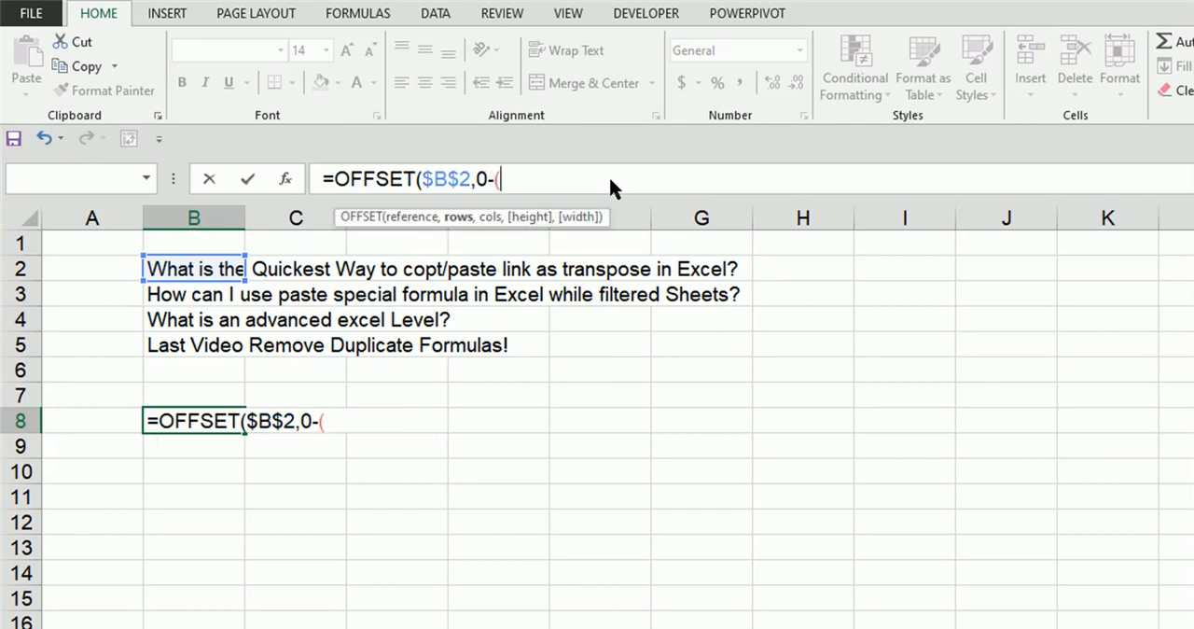
pyautogui.press('BackSpace')
pyautogui.press('BackSpace')
pyautogui.press('BackSpace')
# Step: Insert the COLUMN function as the rows argument of the OFFSET formula in cell B8
pyautogui.write('colu')
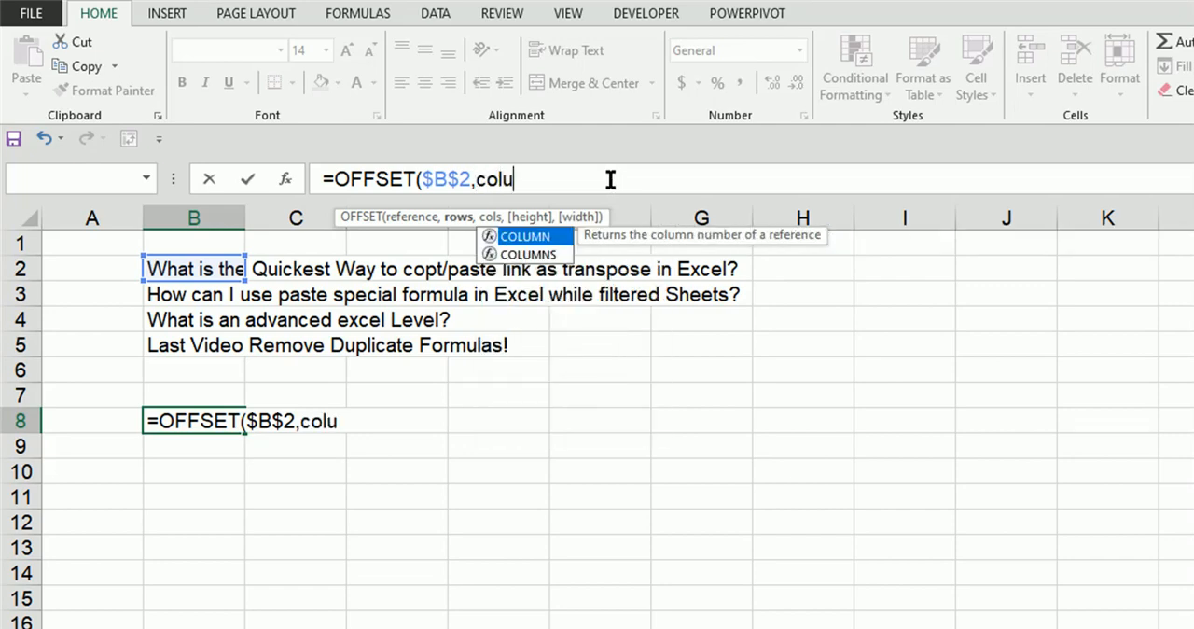
pyautogui.press('Escape')
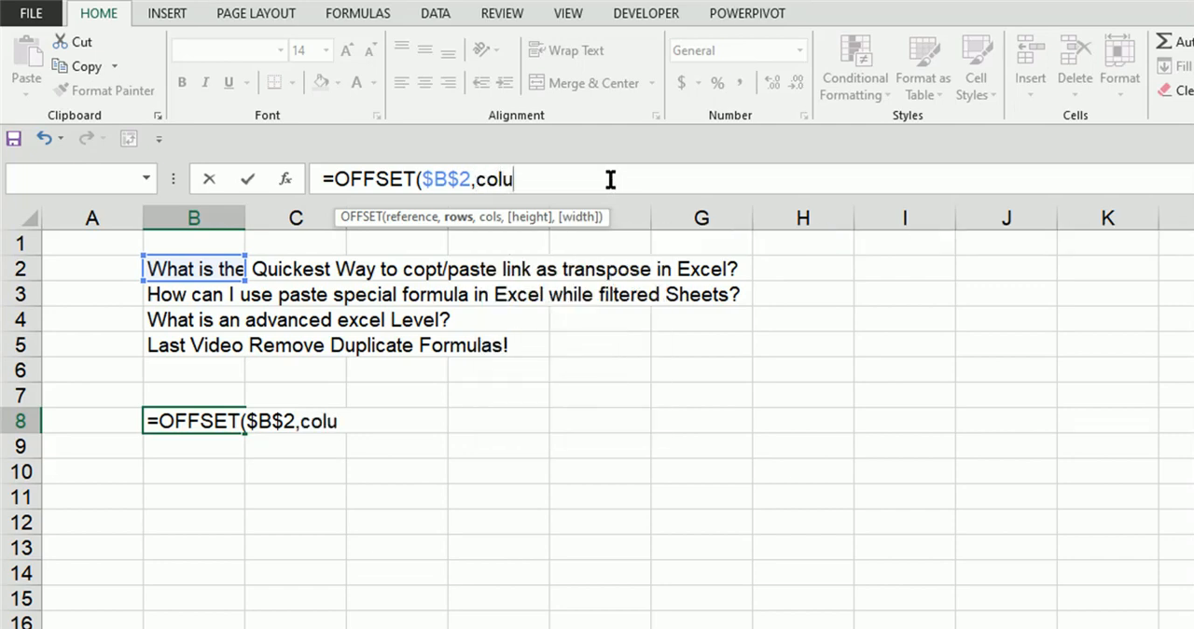
pyautogui.press('Return')
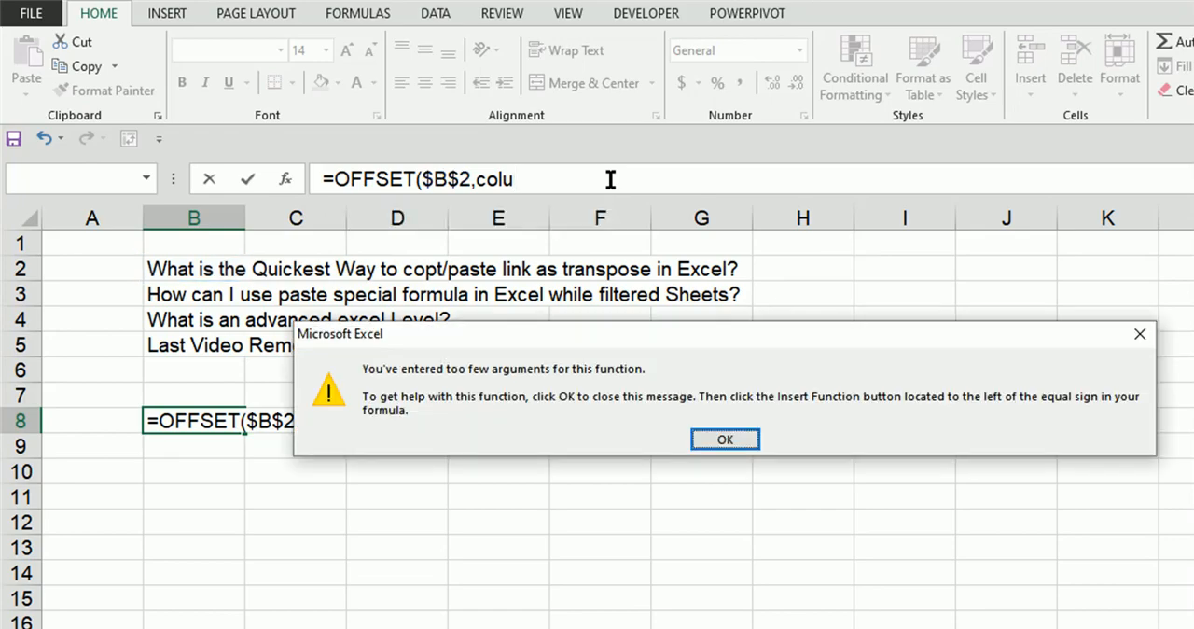
pyautogui.press('Return')
pyautogui.click(610, 172)
pyautogui.press('BackSpace')
pyautogui.press('BackSpace')
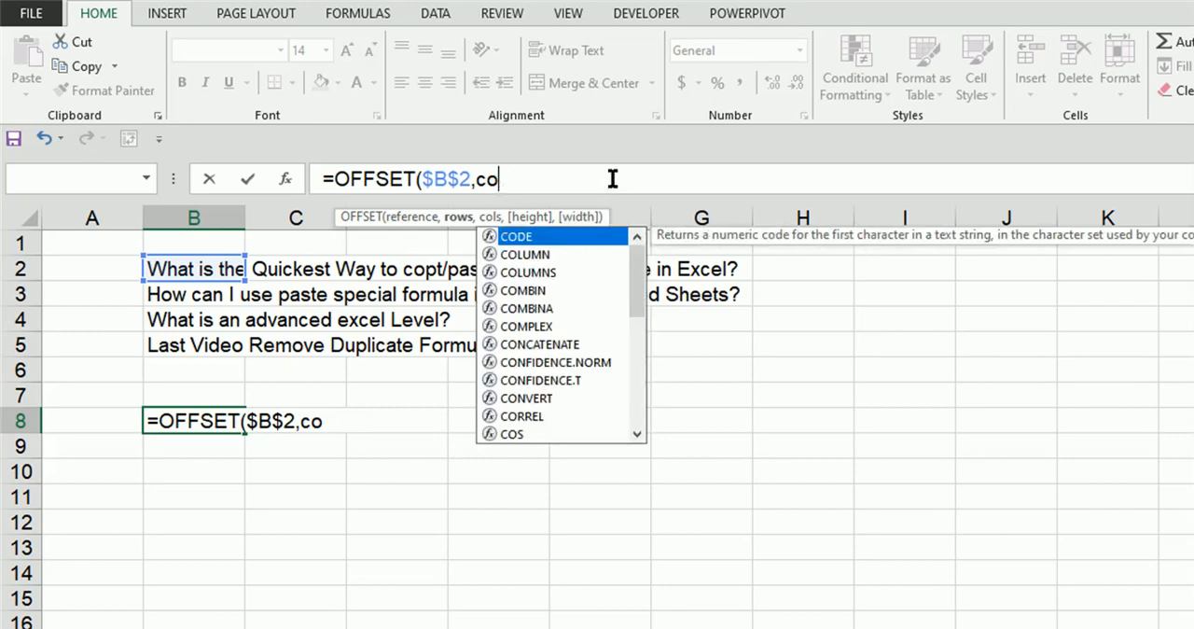
pyautogui.press('Down')
pyautogui.press('Tab')
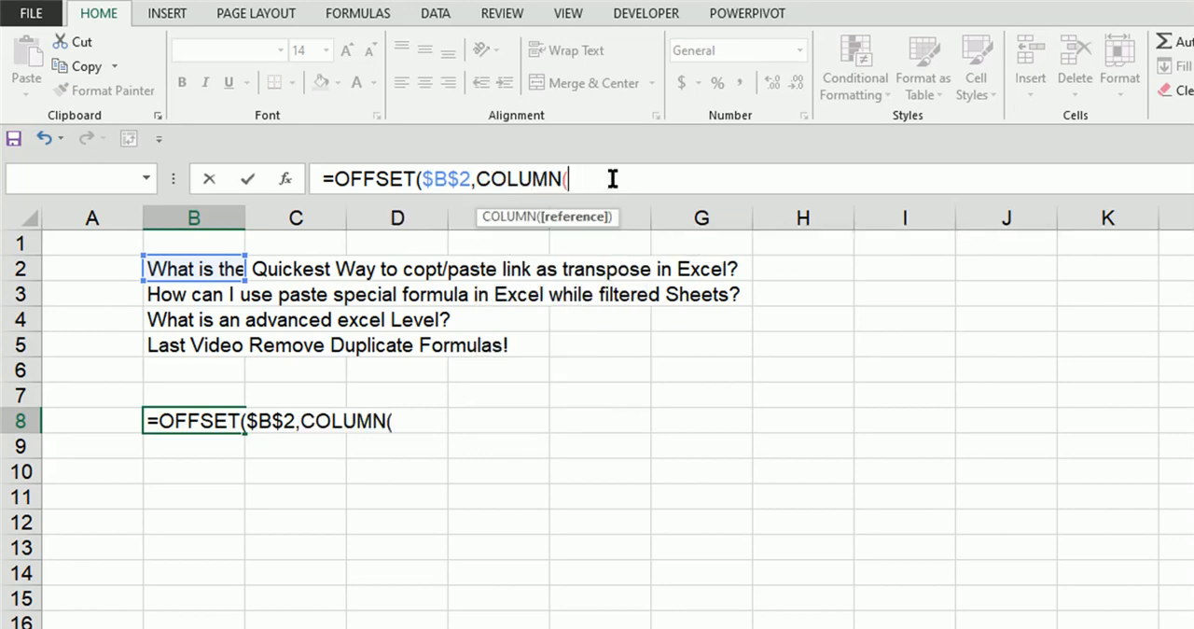
pyautogui.write(')-2')
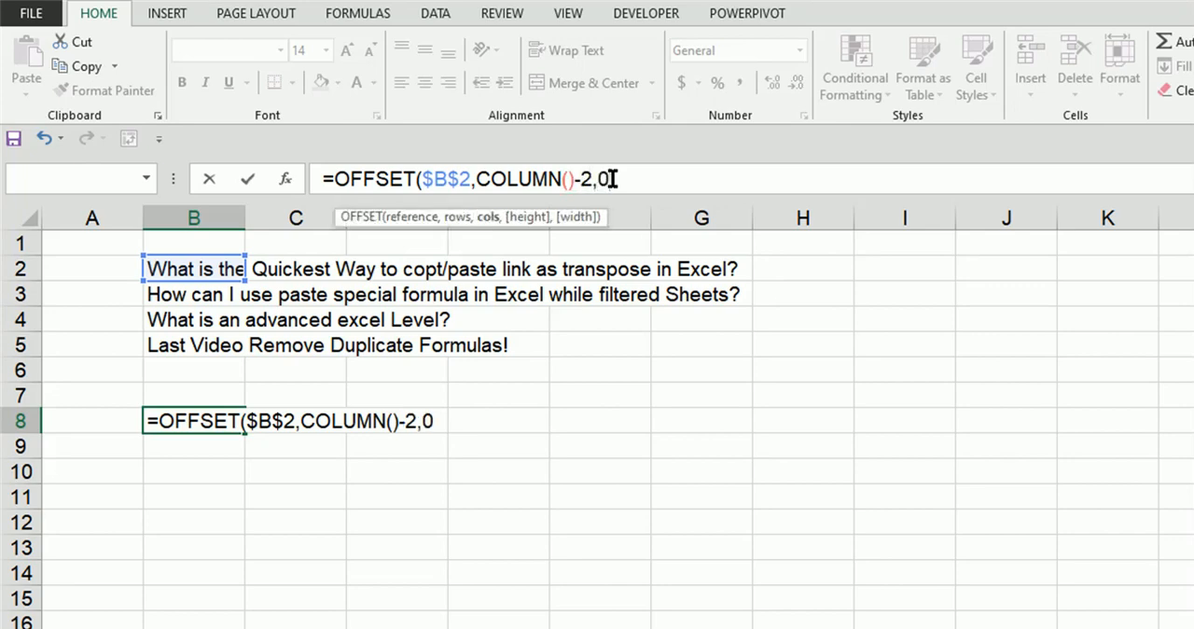
# Step: Subtract 2 from COLUMN(), set the cols argument to 0, and enter the finished OFFSET formula in B8
pyautogui.write(')')
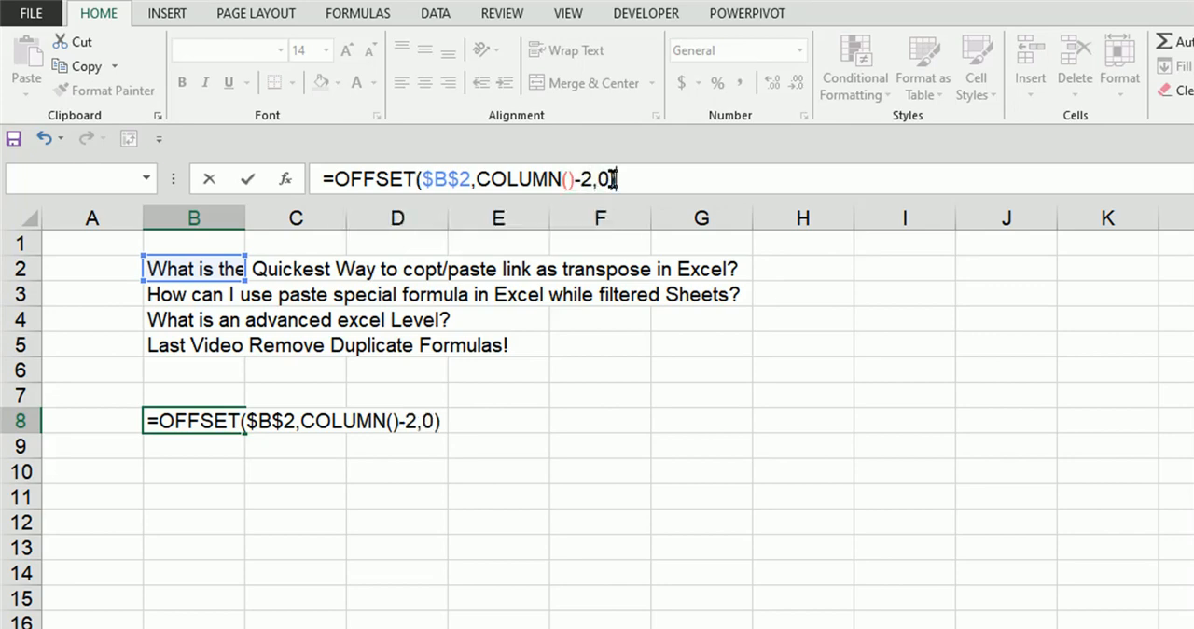
pyautogui.press('Return')
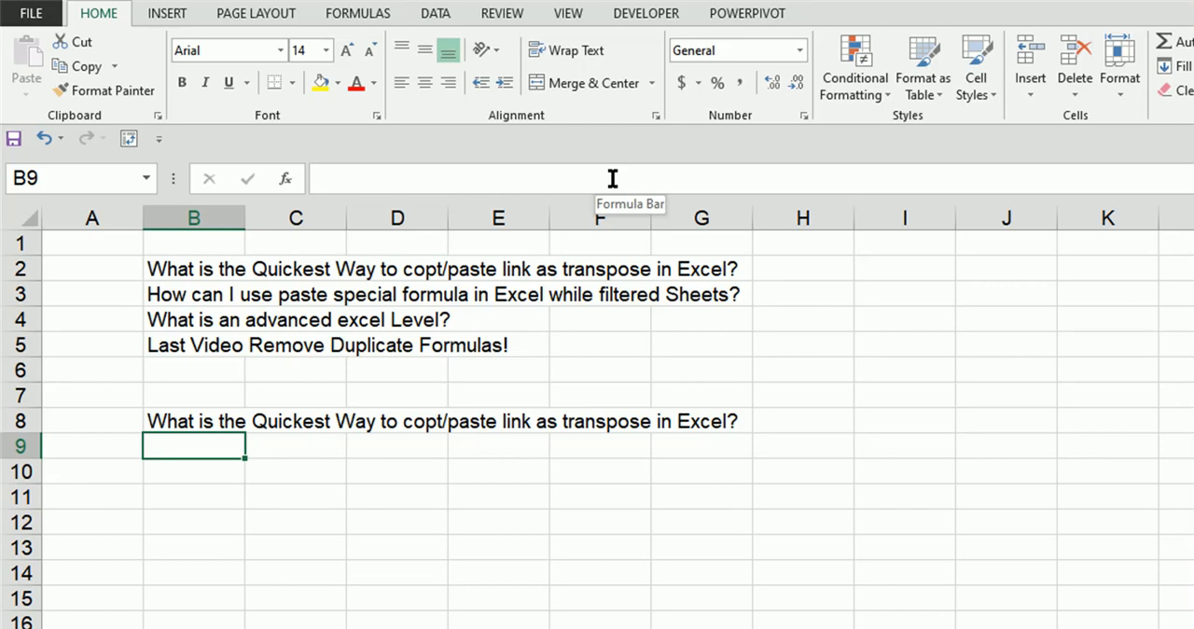
pyautogui.press('Up')
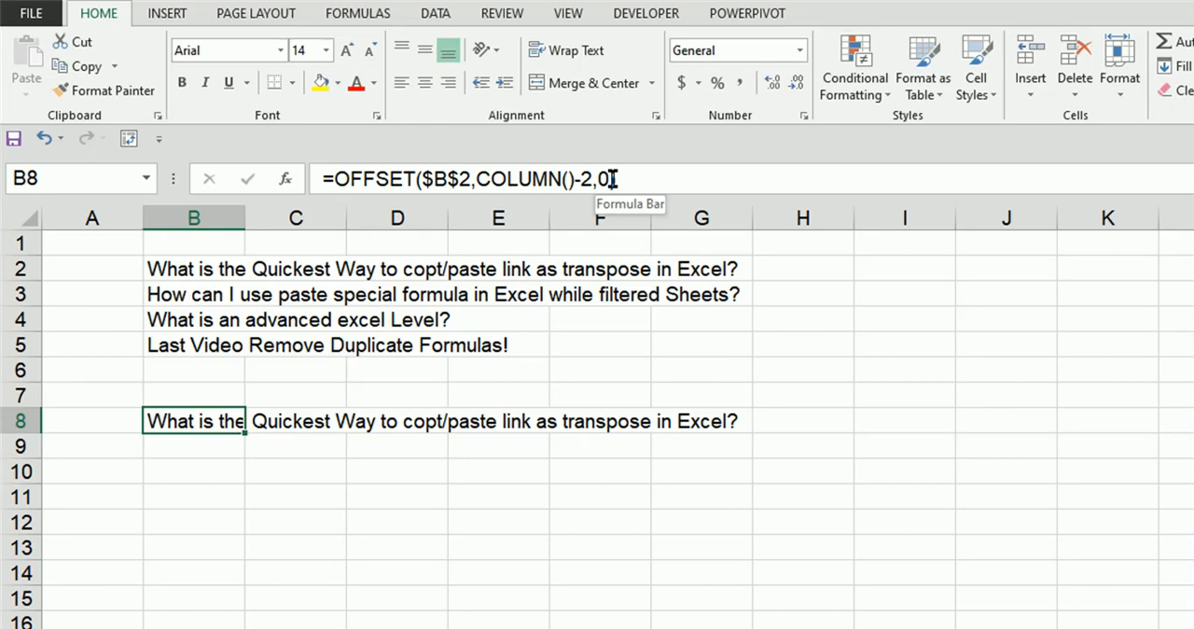
pyautogui.press('Down')
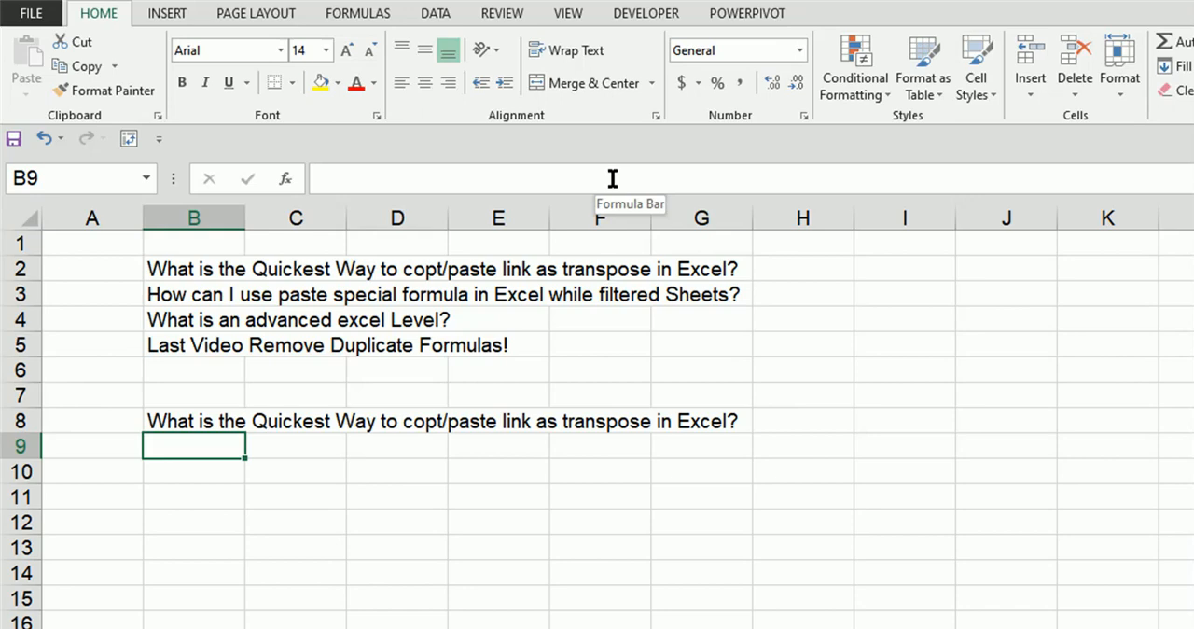
pyautogui.press('Up')
pyautogui.press('Down')
pyautogui.write('=tr')
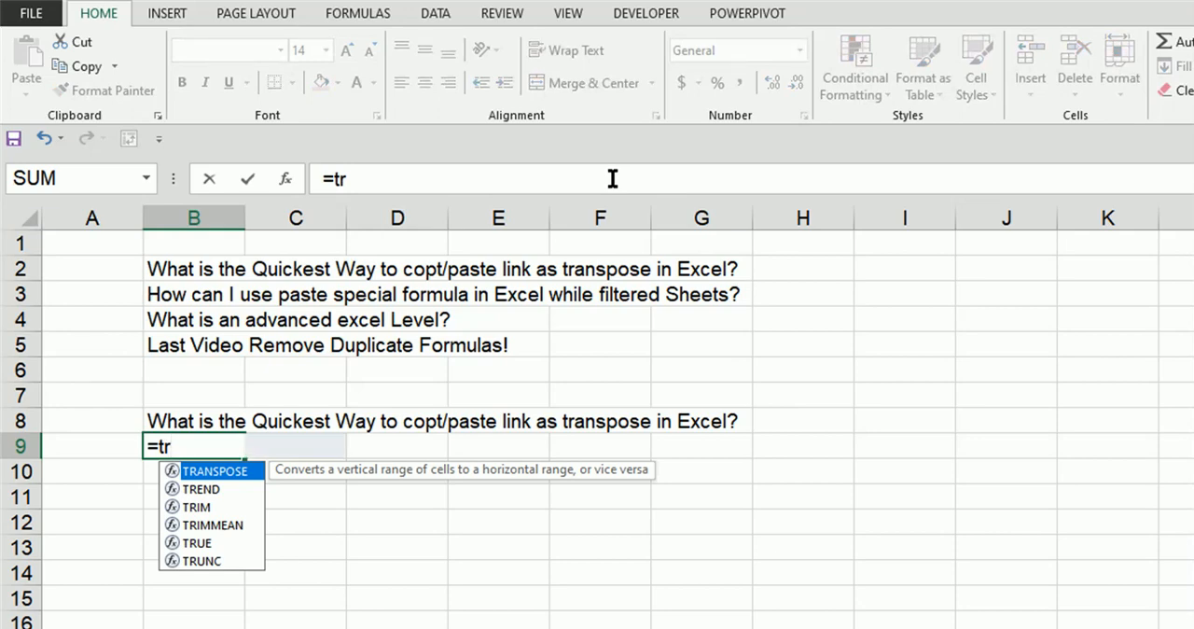
pyautogui.press('Tab')
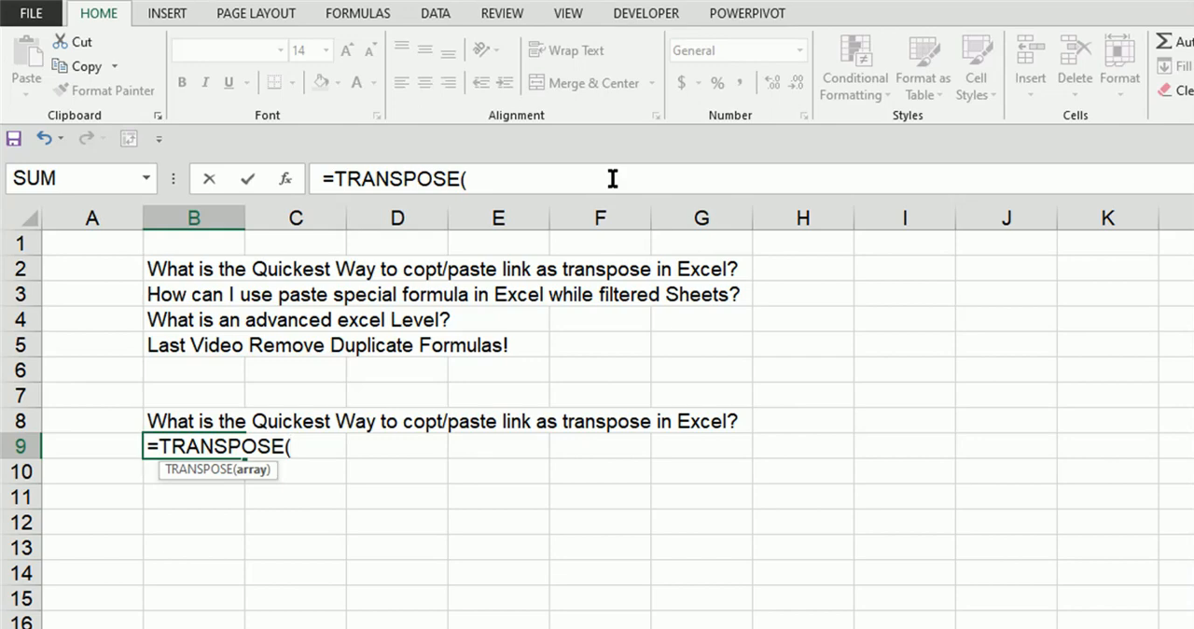
pyautogui.press('Up')
pyautogui.press('Up')
pyautogui.press('Up')
pyautogui.press('Up')
pyautogui.press('Up')
pyautogui.press('Up')
pyautogui.press('Up')
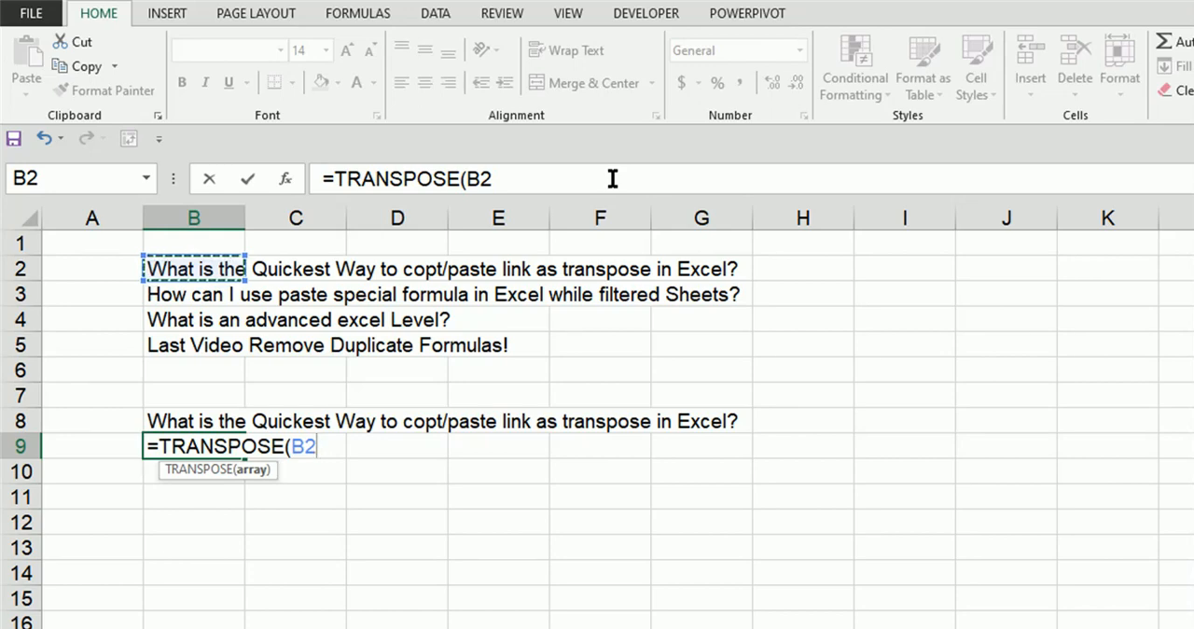
pyautogui.press('Escape')
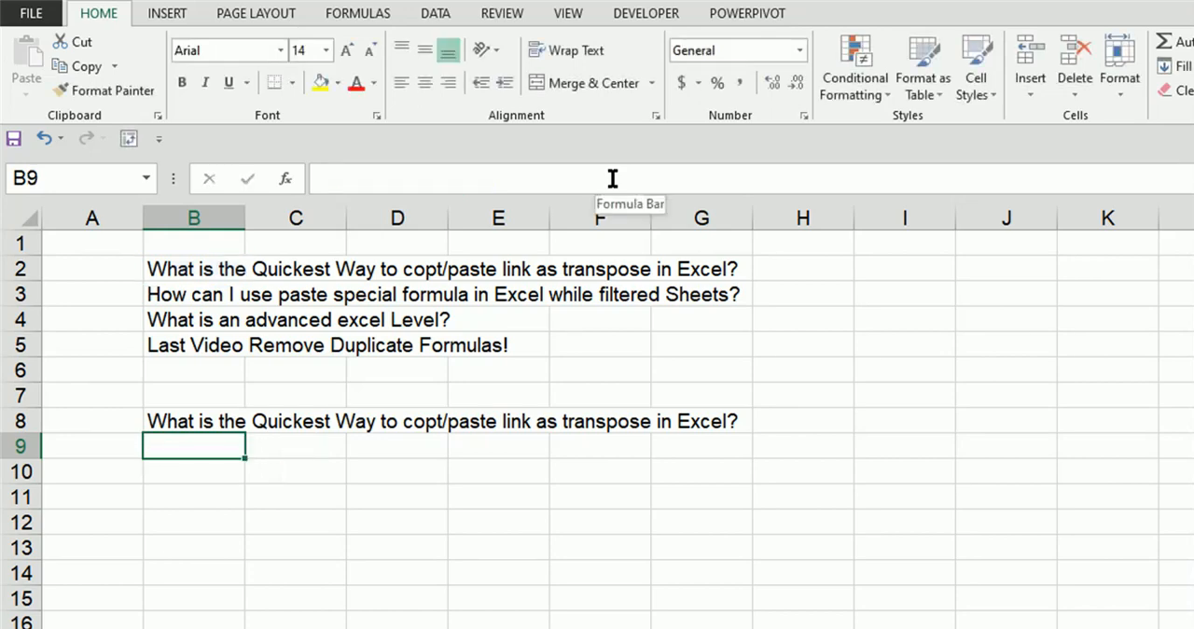
# Step: Enter the sample numbers 1, 2, 4 and 5 across cells H4 to K4
pyautogui.press('Right')
pyautogui.press('Right')
pyautogui.press('Right')
pyautogui.press('Right')
pyautogui.press('Right')
pyautogui.press('Right')
pyautogui.press('Right')
pyautogui.press('Right')
pyautogui.press('Right')
pyautogui.press('Right')
pyautogui.press('Right')
pyautogui.press('Up')
pyautogui.press('Left')
pyautogui.press('Left')
pyautogui.press('Left')
pyautogui.press('Up')
pyautogui.press('Left')
pyautogui.press('Up')
pyautogui.press('Left')
pyautogui.press('Up')
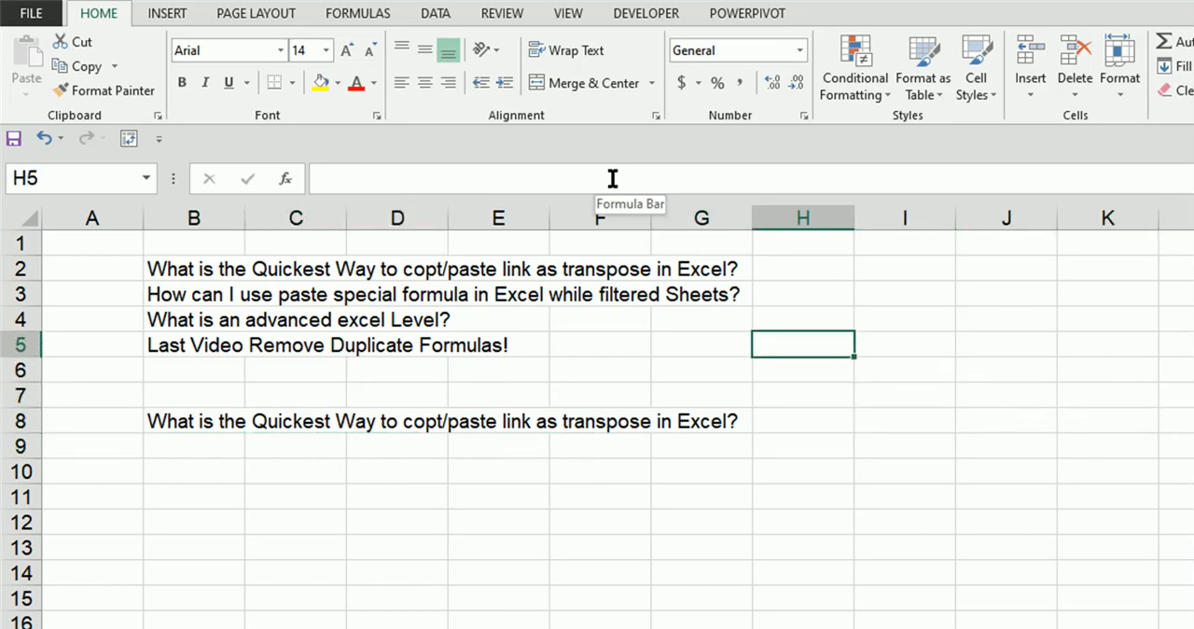
pyautogui.press('Up')
pyautogui.write('1')
pyautogui.press('Right')
pyautogui.write('2')
pyautogui.press('Right')
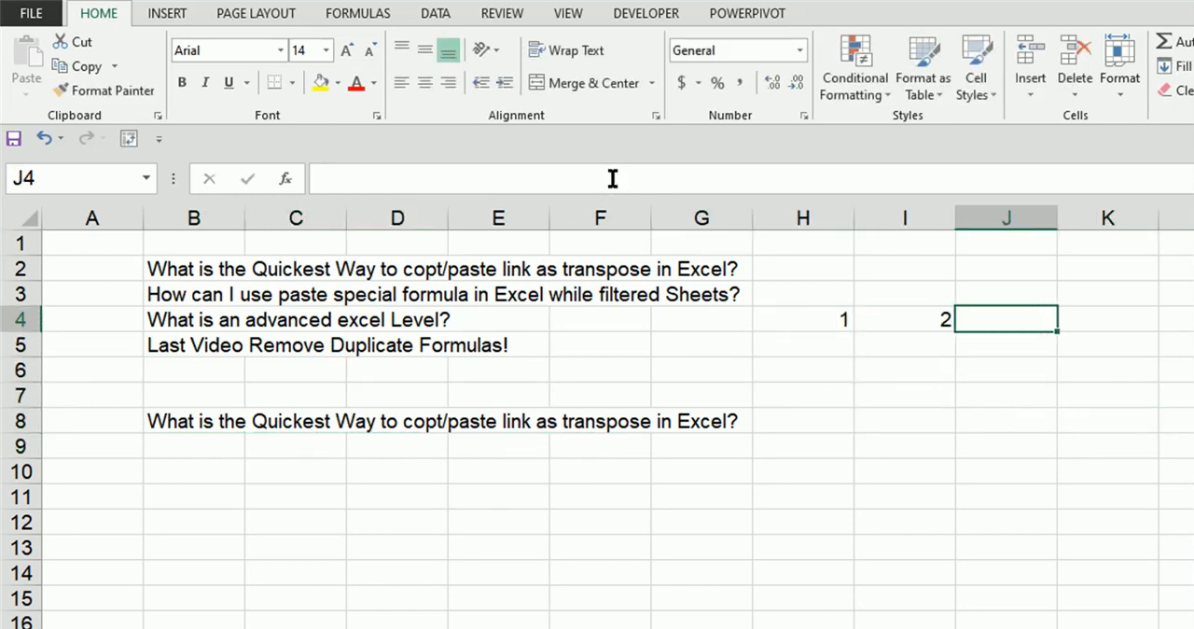
pyautogui.write('4')
pyautogui.press('Right')
pyautogui.write('5')
pyautogui.press('Right')
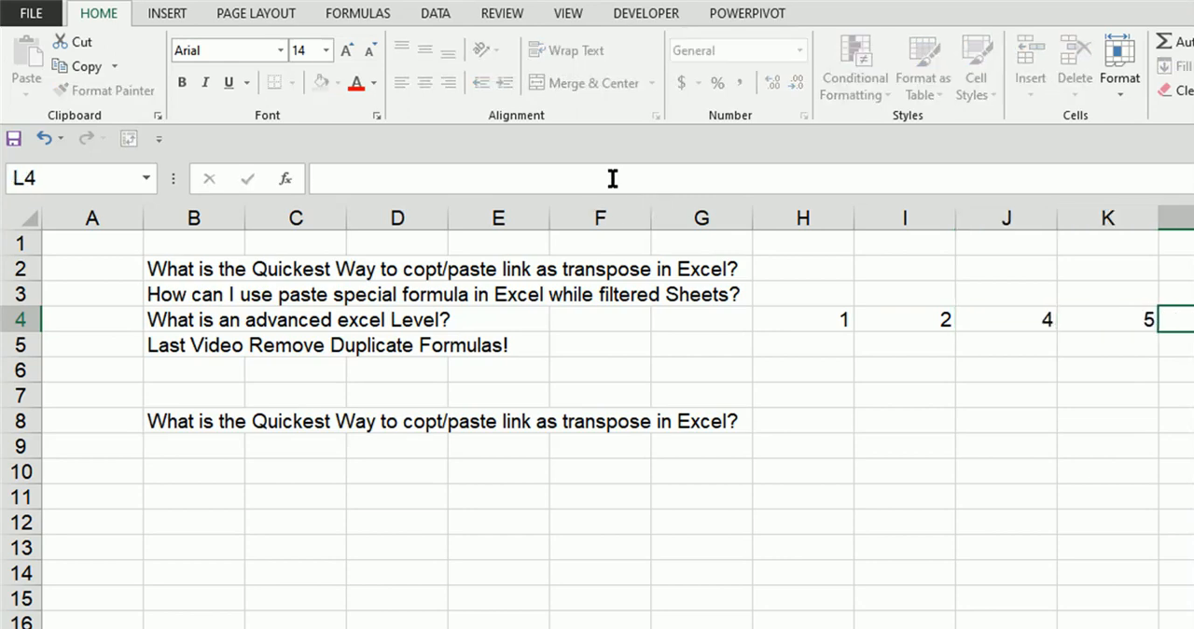
# Step: Enter =TRANSPOSE(H4:K4) as an array formula in the single cell H6
pyautogui.press('Left')
pyautogui.press('Left')
pyautogui.press('Down')
pyautogui.press('Left')
pyautogui.press('Left')
pyautogui.press('Down')
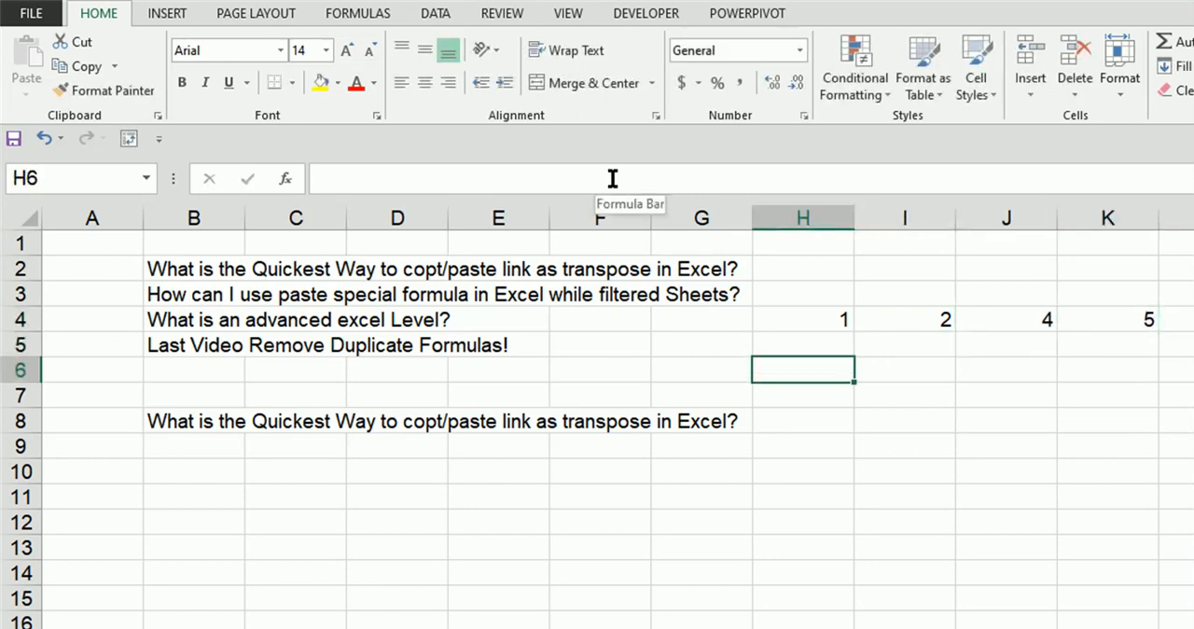
pyautogui.write('=tra')
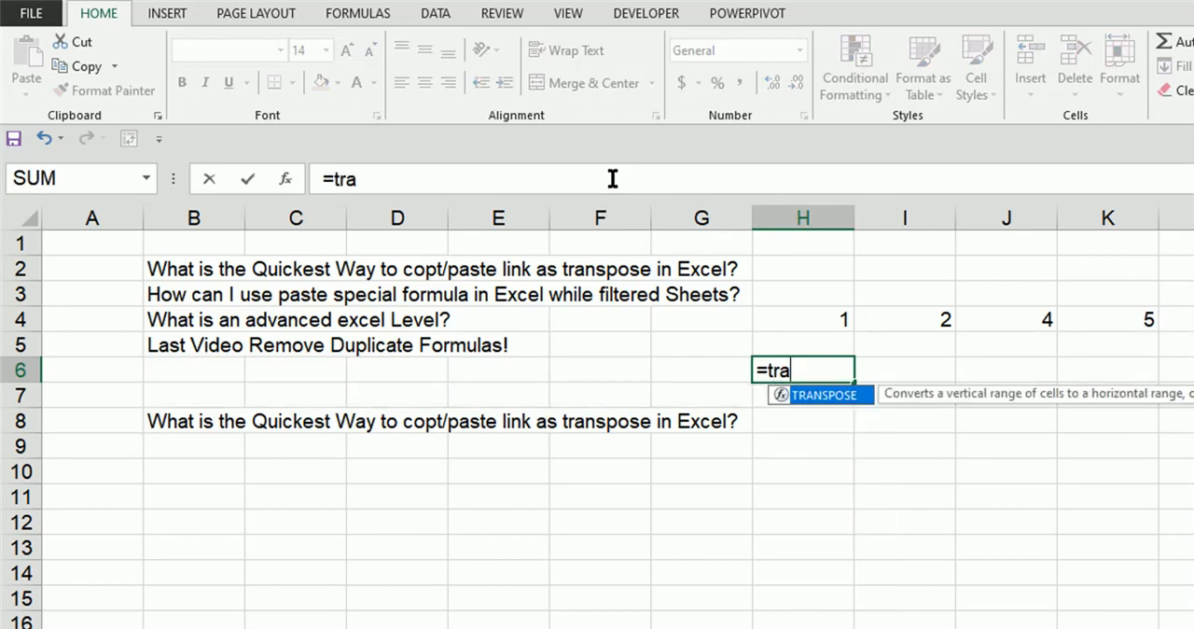
pyautogui.press('Tab')
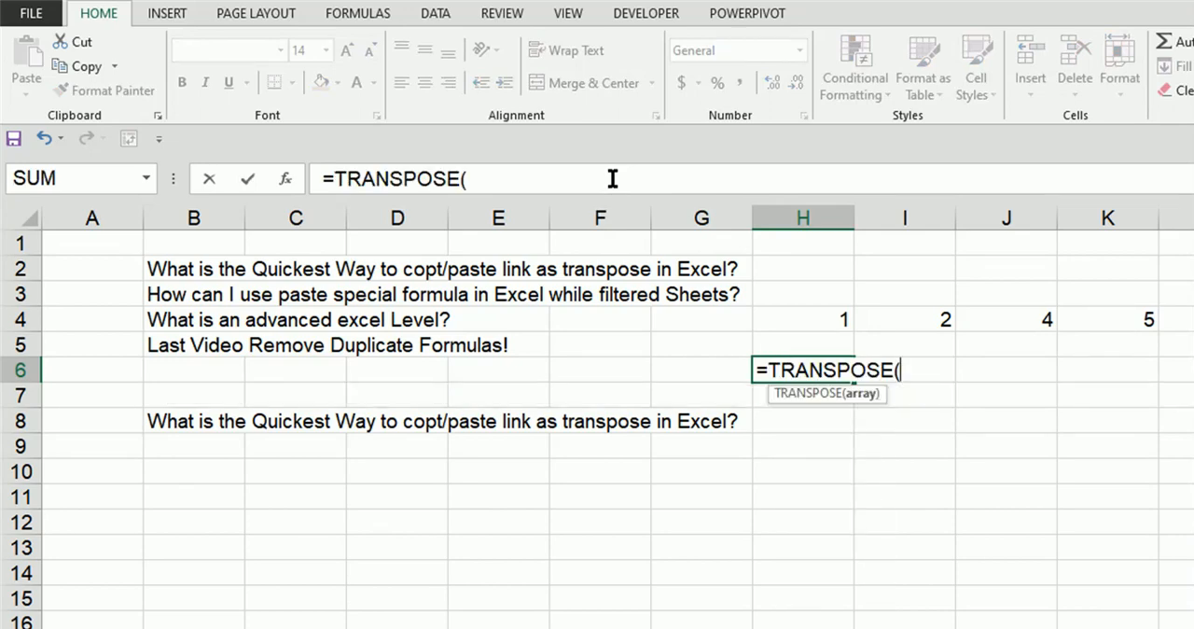
pyautogui.press('Up')
pyautogui.press('Up')
pyautogui.hotkey('shift', 'Right')
pyautogui.hotkey('shift', 'Right')
pyautogui.hotkey('shift', 'Right')
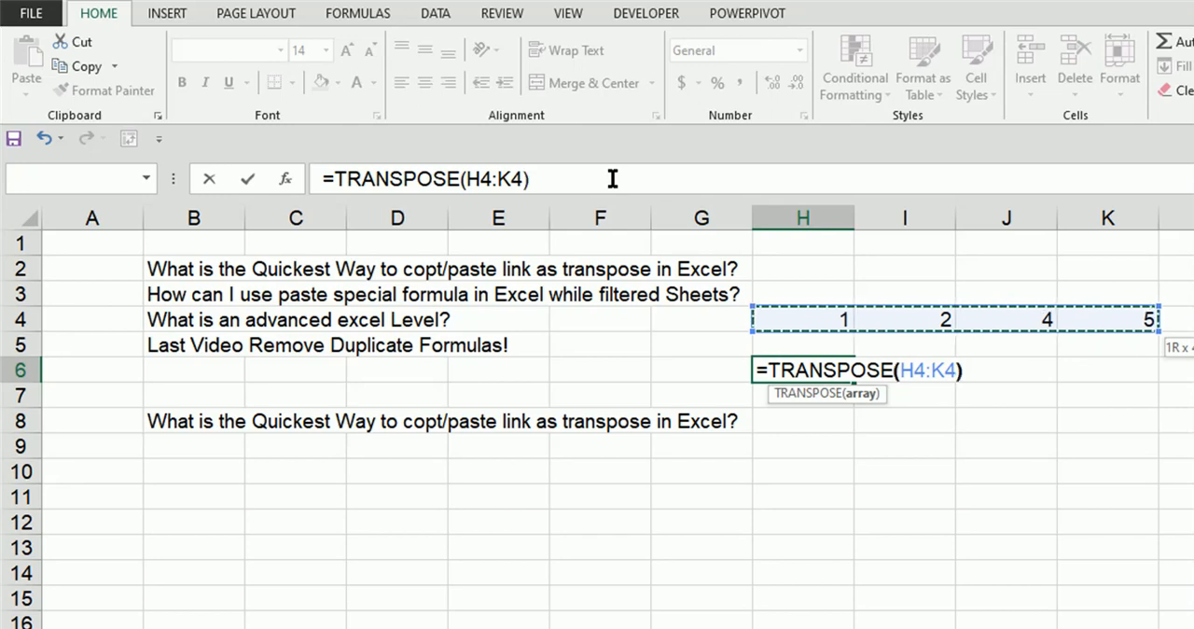
pyautogui.write(')')
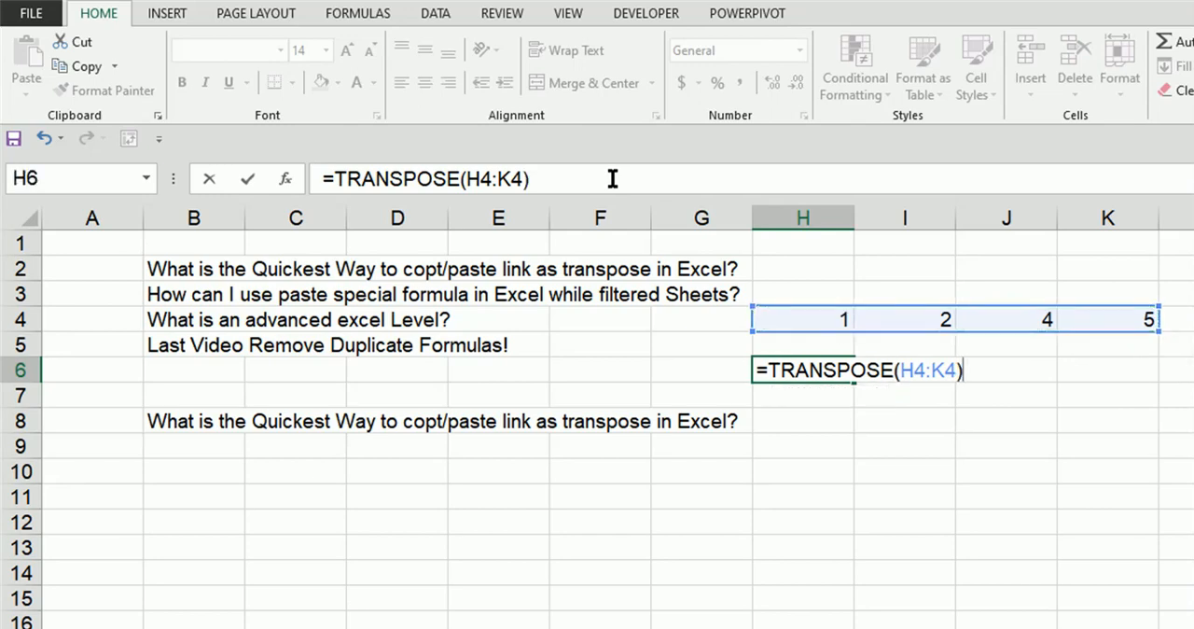
pyautogui.hotkey('ctrl', 'shift', 'Return')
pyautogui.press('Down')
pyautogui.press('Up')
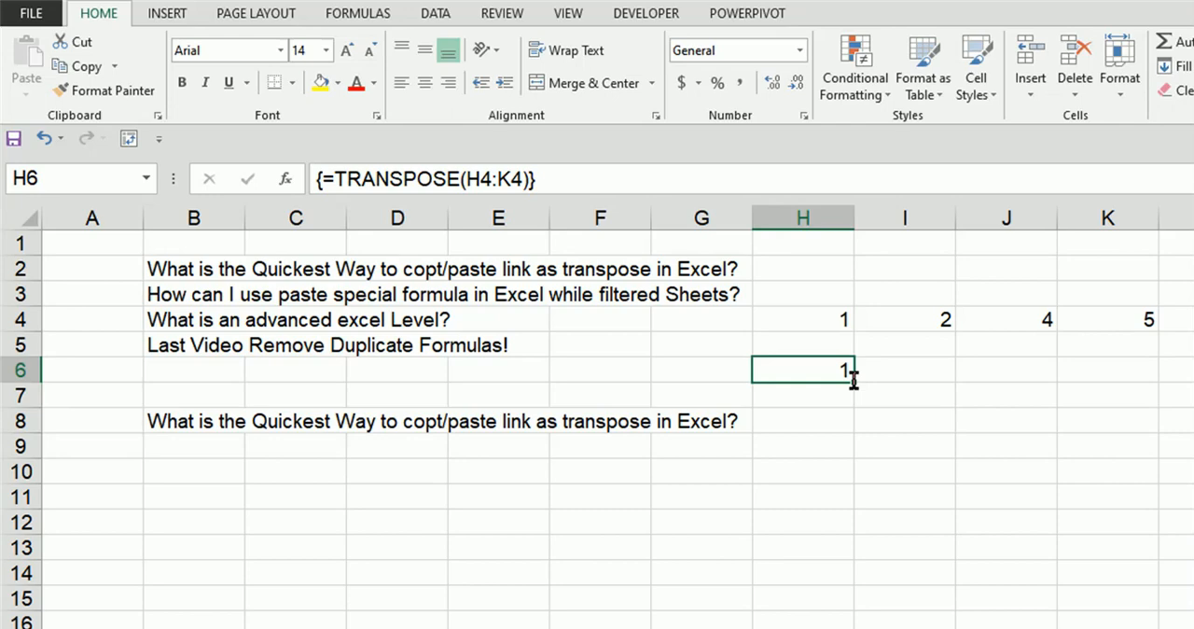
# Step: Fill the TRANSPOSE array formula from H6 down to H9 and examine the copied formulas
pyautogui.moveTo(854, 378)
pyautogui.mouseDown()
pyautogui.moveTo(861, 496)
pyautogui.moveTo(860, 457)
pyautogui.mouseUp()
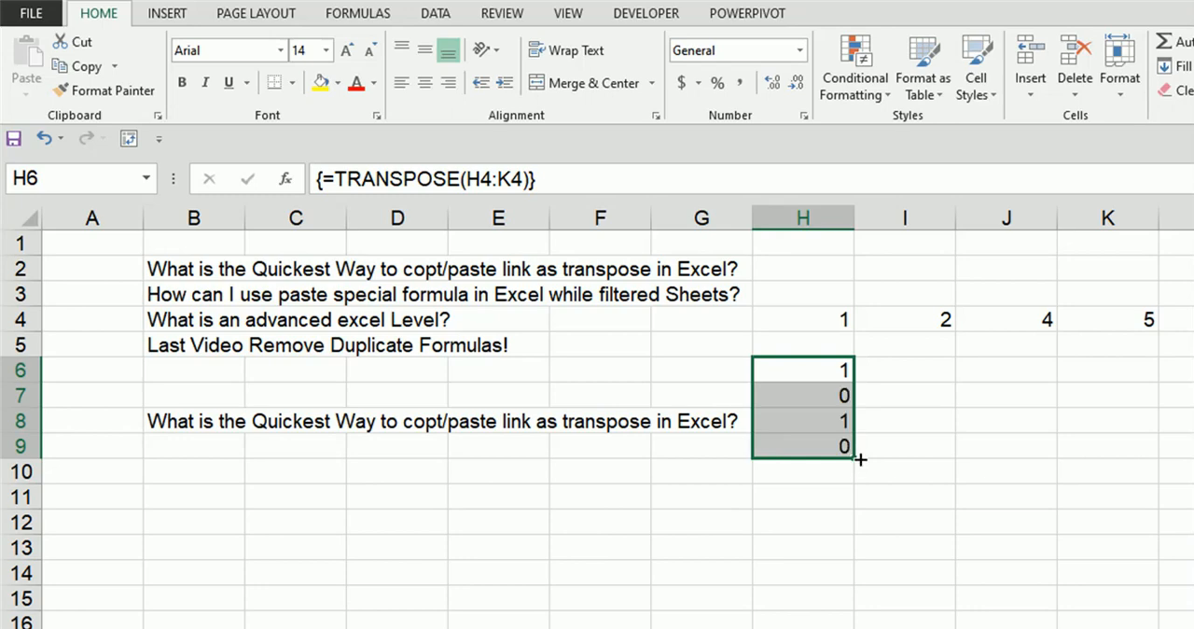
pyautogui.press('Up')
pyautogui.press('Left')
pyautogui.press('Right')
pyautogui.press('Down')
pyautogui.press('Down')
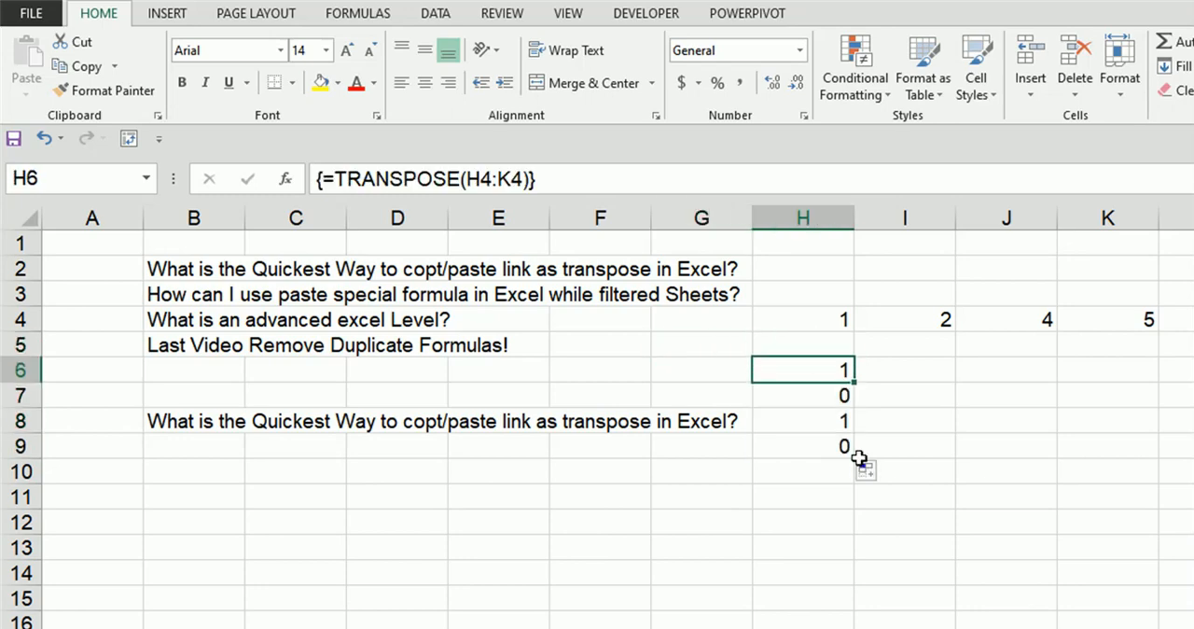
pyautogui.press('Up')
pyautogui.press('Down')
pyautogui.press('Down')
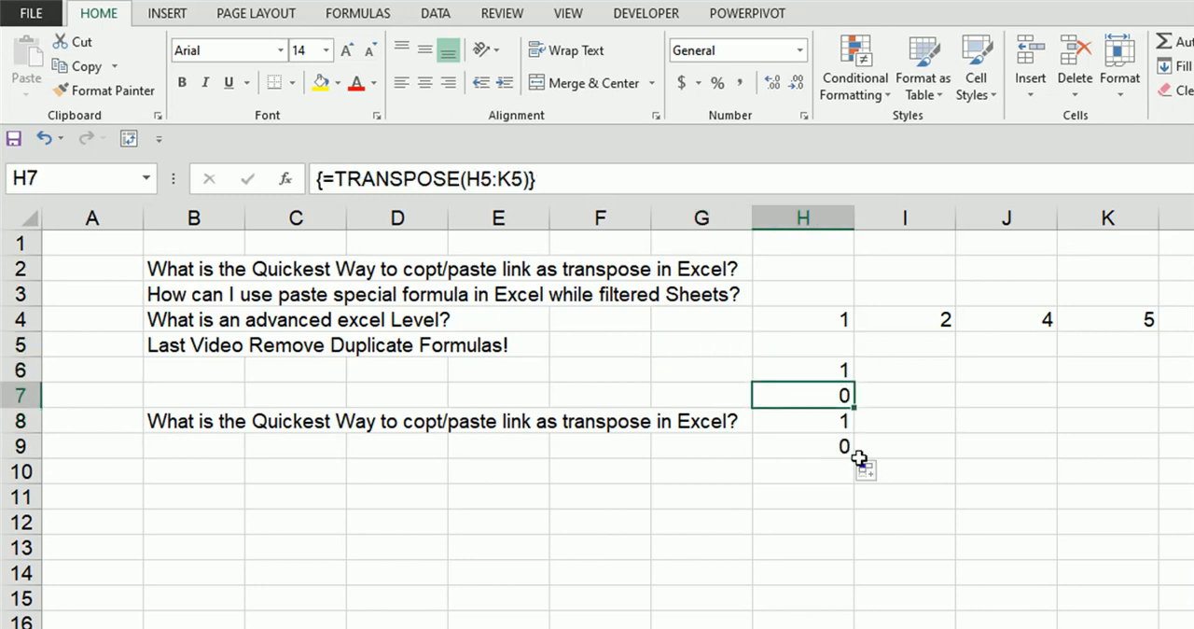
pyautogui.press('Down')
pyautogui.press('Up')
pyautogui.press('Up')
pyautogui.press('Up')
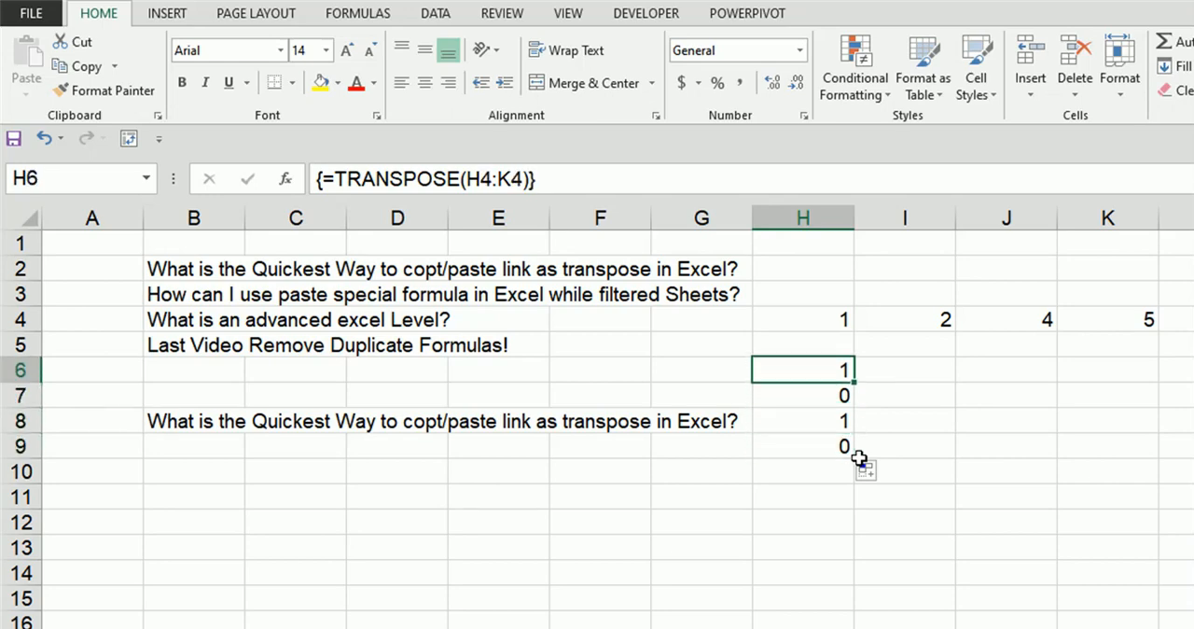
# Step: Enter =TRANSPOSE(H4:K4) as one array formula over the whole range H6:H9
pyautogui.hotkey('shift', 'Down')
pyautogui.hotkey('shift', 'Down')
pyautogui.hotkey('shift', 'Down')
pyautogui.press('Up')
pyautogui.press('Down')
pyautogui.hotkey('shift', 'Down')
pyautogui.hotkey('shift', 'Down')
pyautogui.hotkey('shift', 'Down')
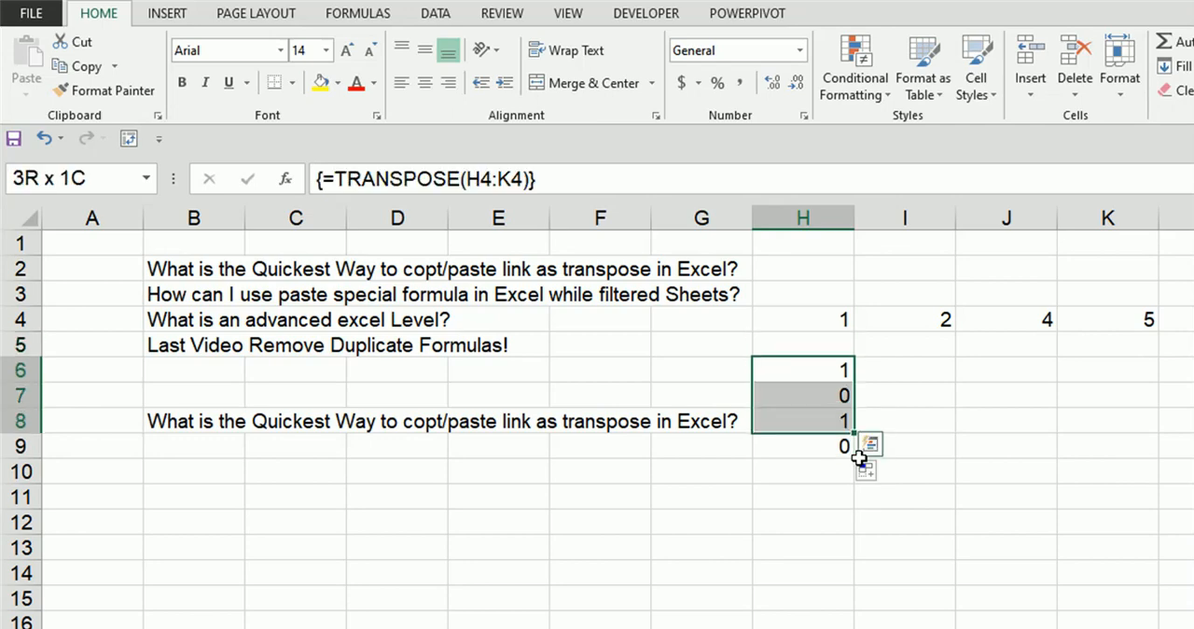
pyautogui.write('=')
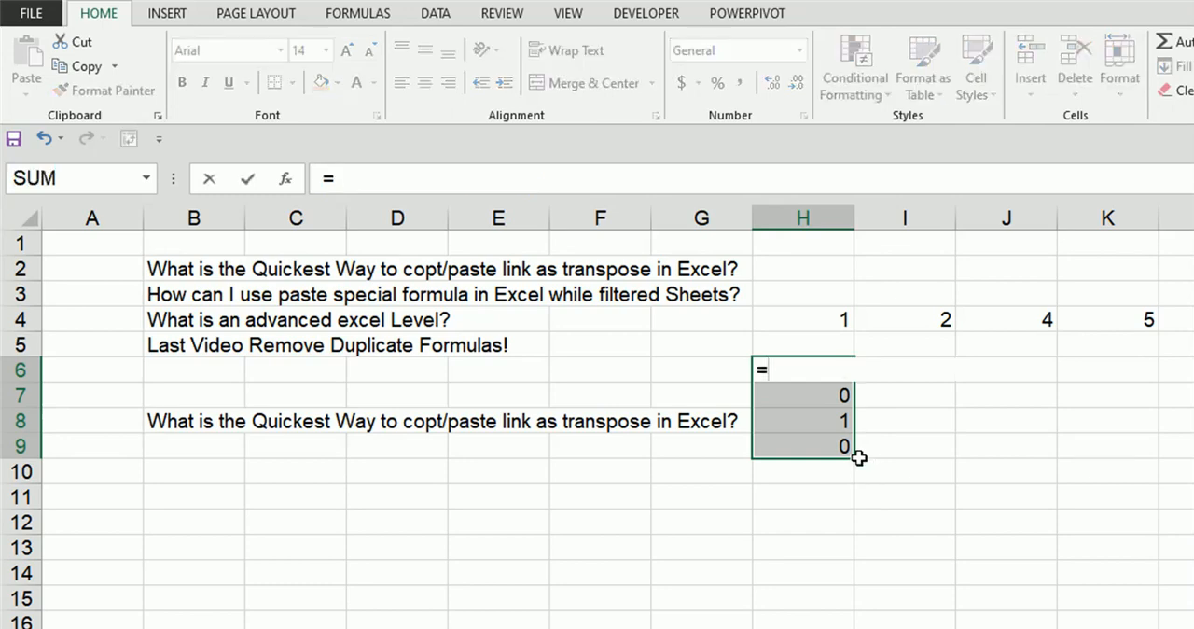
pyautogui.write('tra')
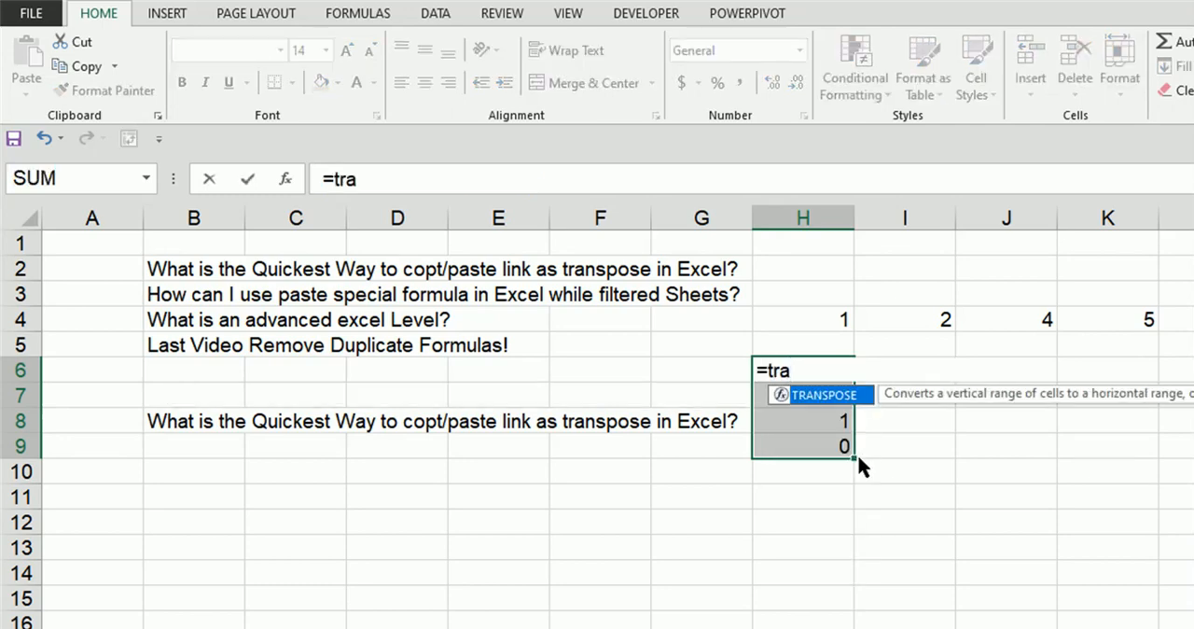
pyautogui.press('Tab')
pyautogui.press('Up')
pyautogui.press('Up')
pyautogui.hotkey('shift', 'Right')
pyautogui.hotkey('shift', 'Right')
pyautogui.hotkey('shift', 'Right')
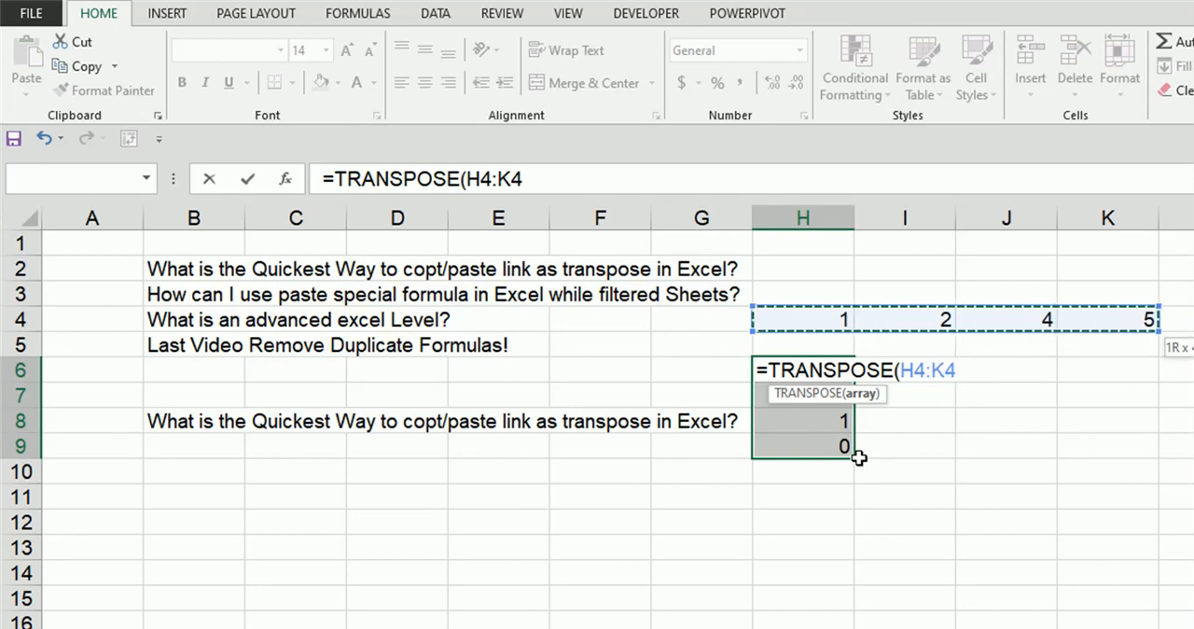
pyautogui.write(')')
pyautogui.hotkey('ctrl', 'shift', 'Return')
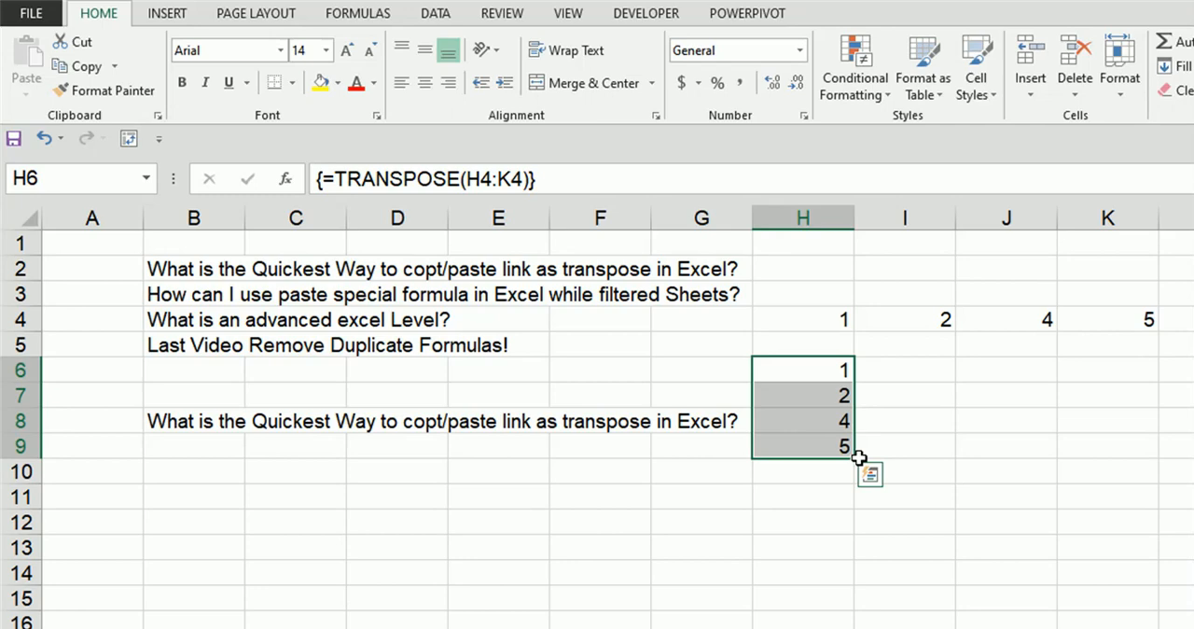
pyautogui.press('Left')
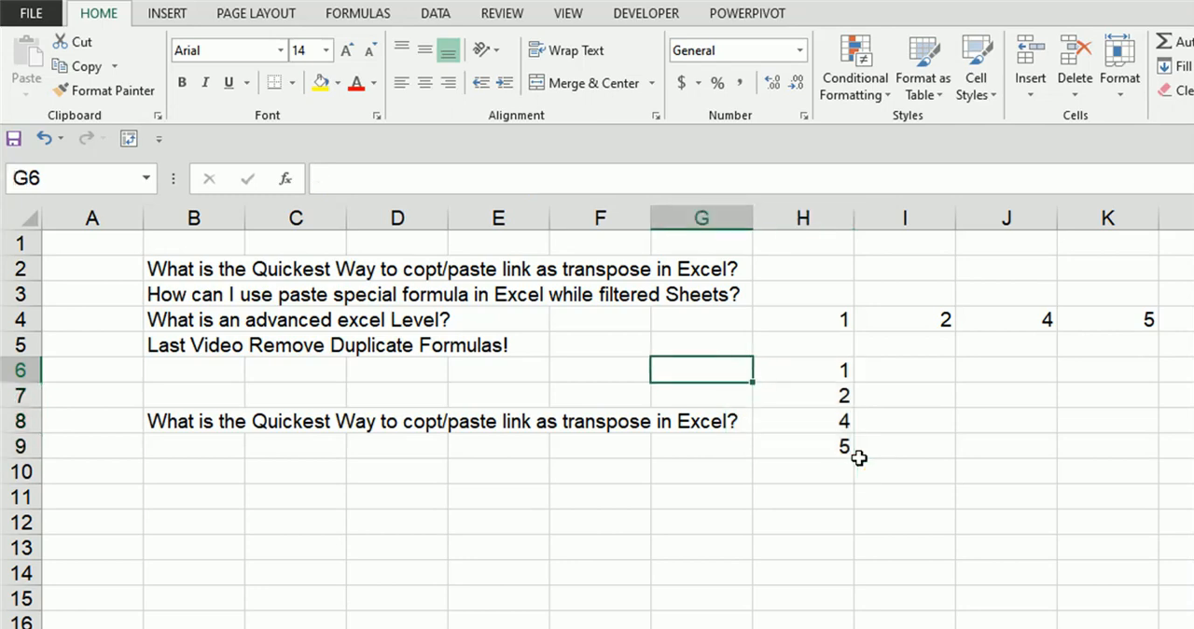
pyautogui.press('Left')
pyautogui.press('Up')
pyautogui.press('Left')
pyautogui.press('Left')
pyautogui.press('Up')
pyautogui.press('Left')
pyautogui.press('Up')
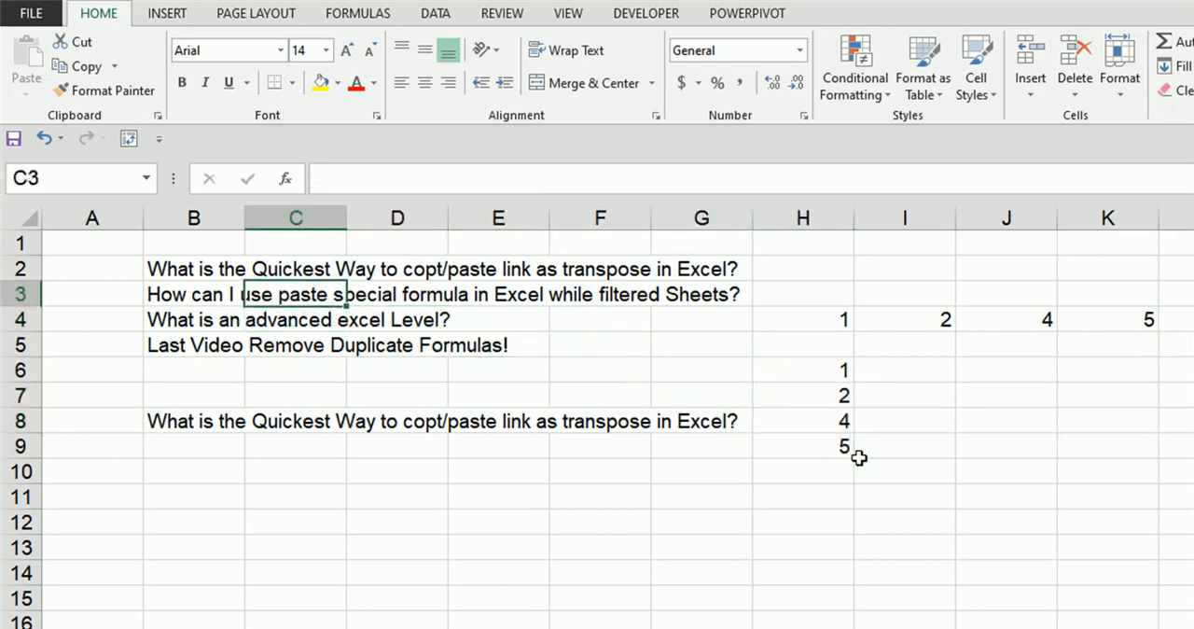
pyautogui.press('Left')
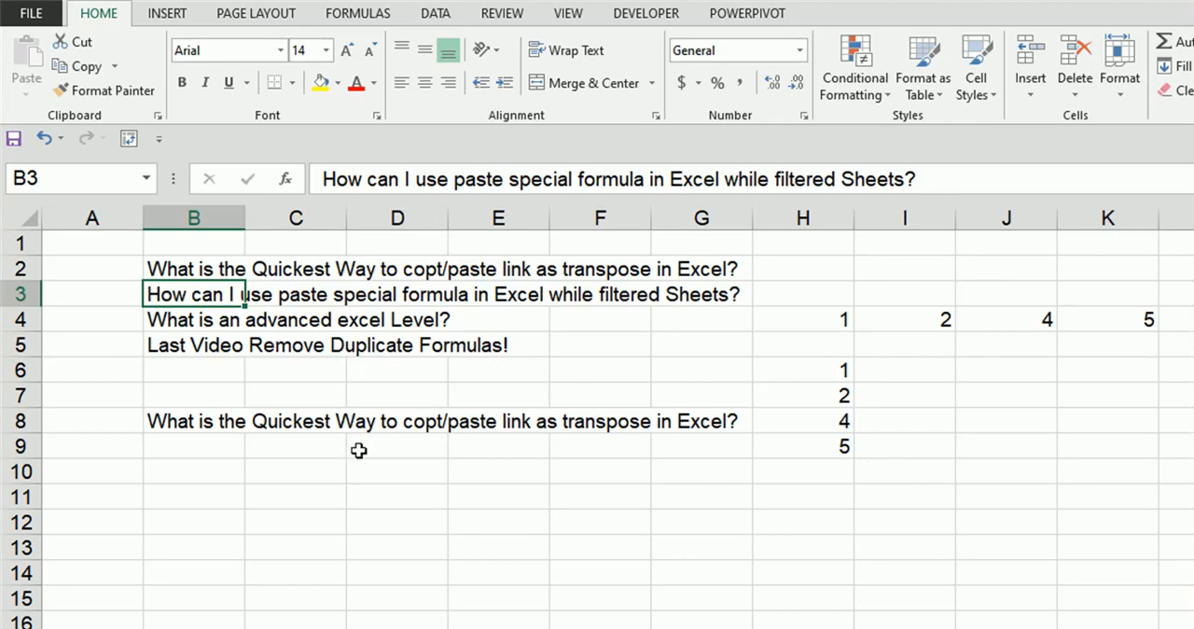
pyautogui.click(206, 474)
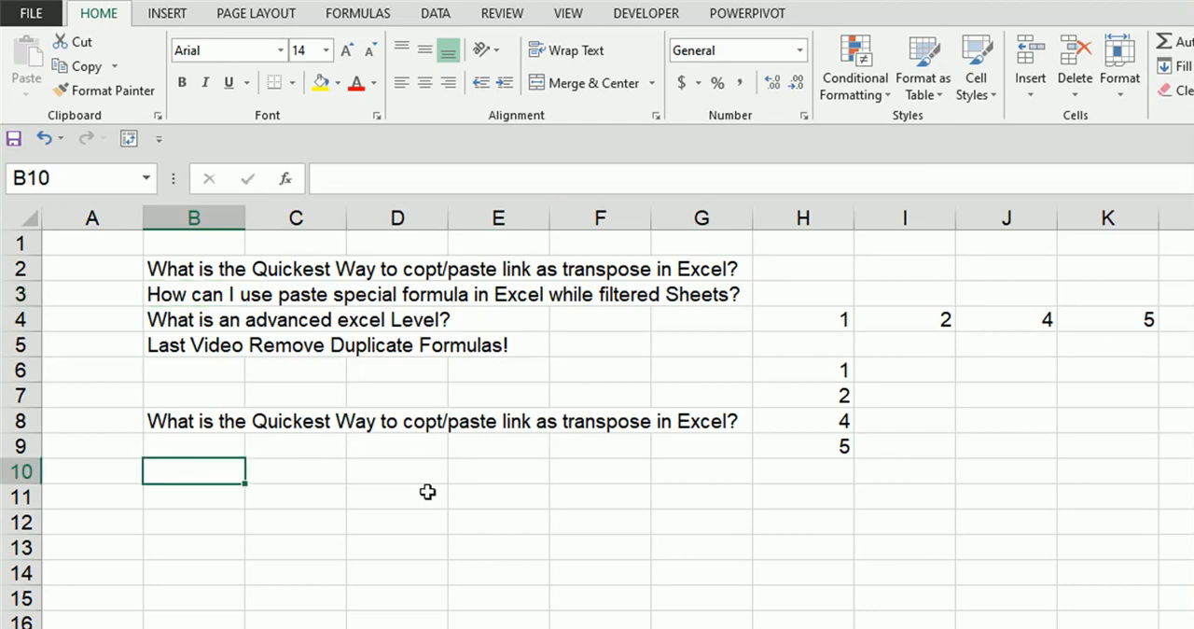
pyautogui.hotkey('alt', 'd')
pyautogui.press('f')
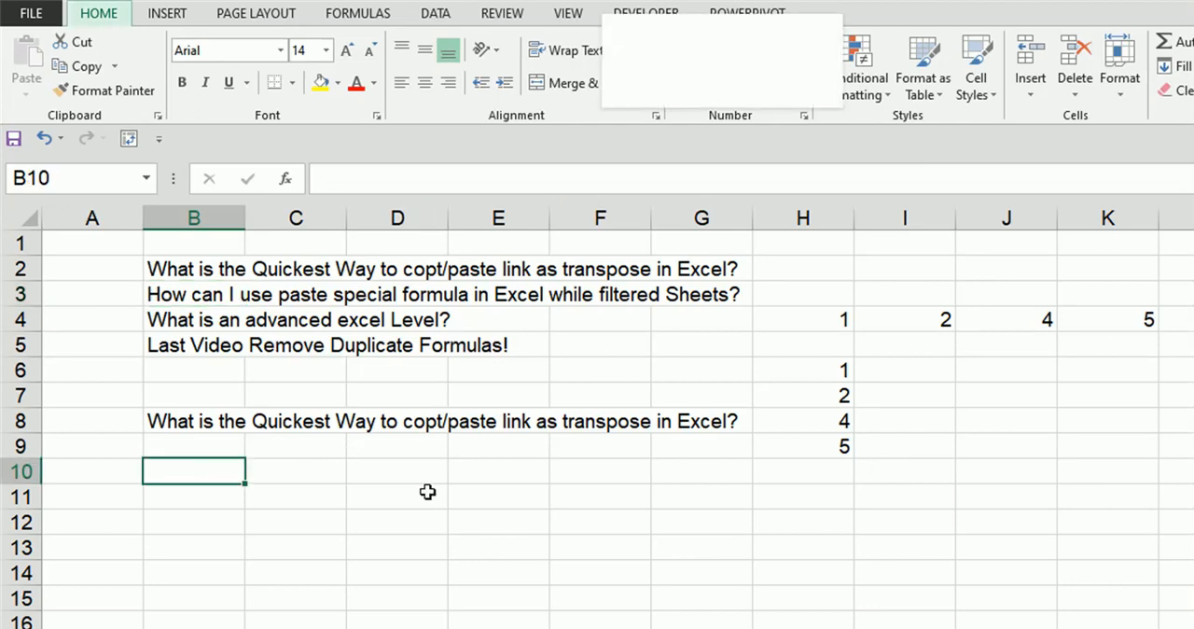
pyautogui.press('Escape')
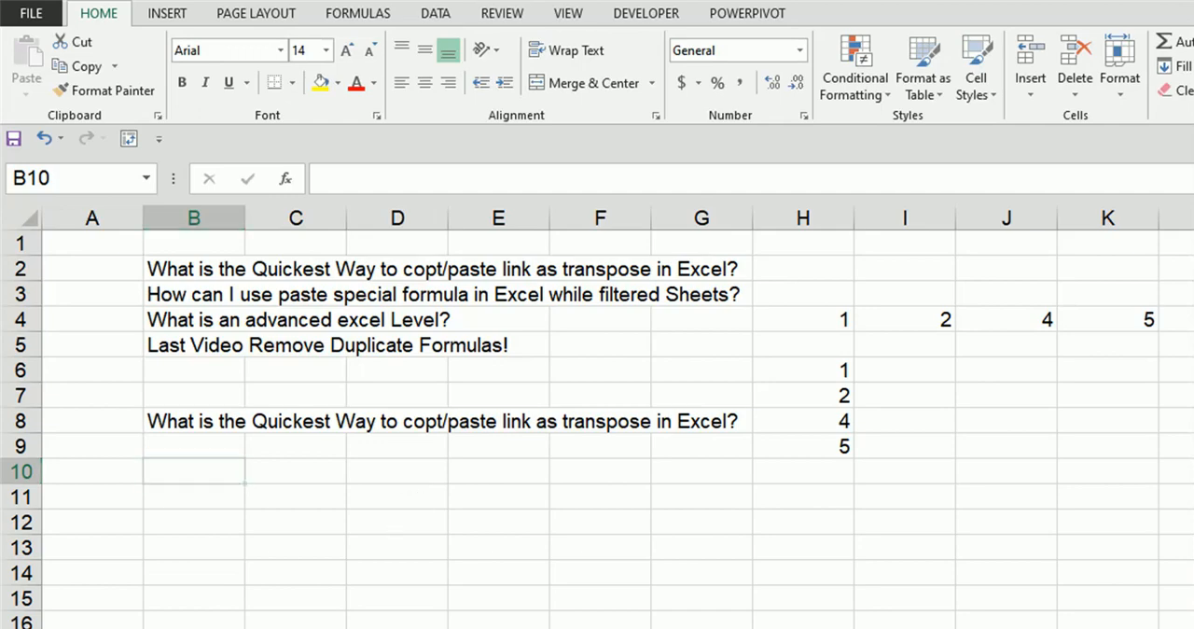
# Step: Switch to the sheet with the monthly figures and turn on filtering for its header row
pyautogui.hotkey('ctrl', 'pagedown')
pyautogui.press('Right')
pyautogui.press('Right')
pyautogui.press('Right')
pyautogui.press('Right')
pyautogui.press('Right')
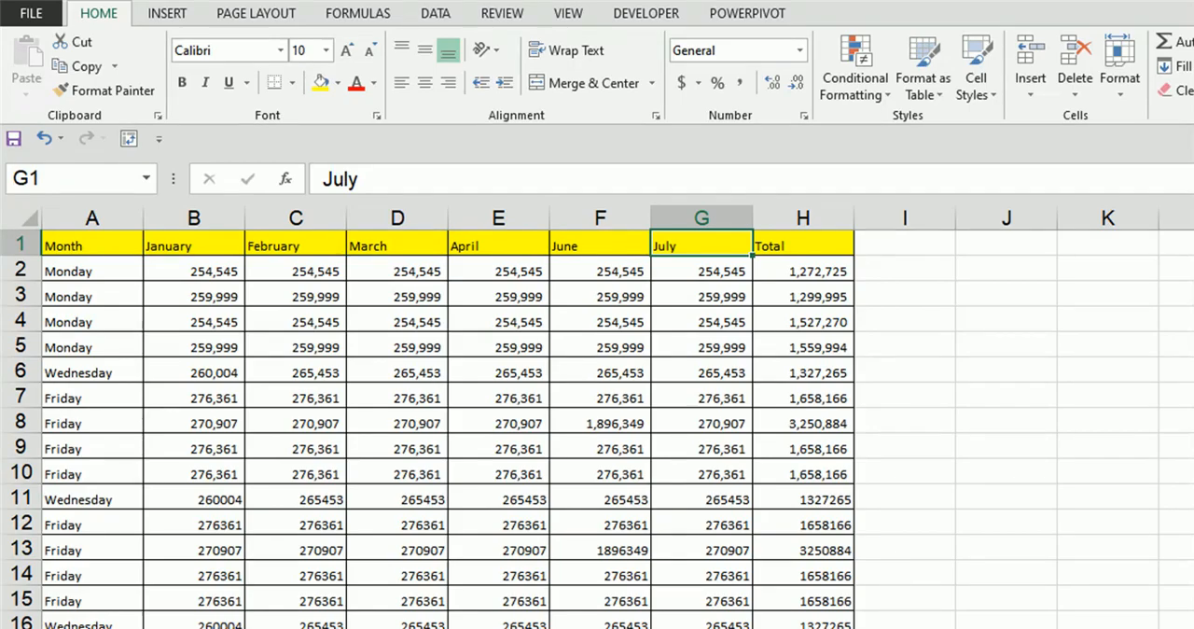
pyautogui.hotkey('ctrl', 'shift', 'l')
pyautogui.press('Left')
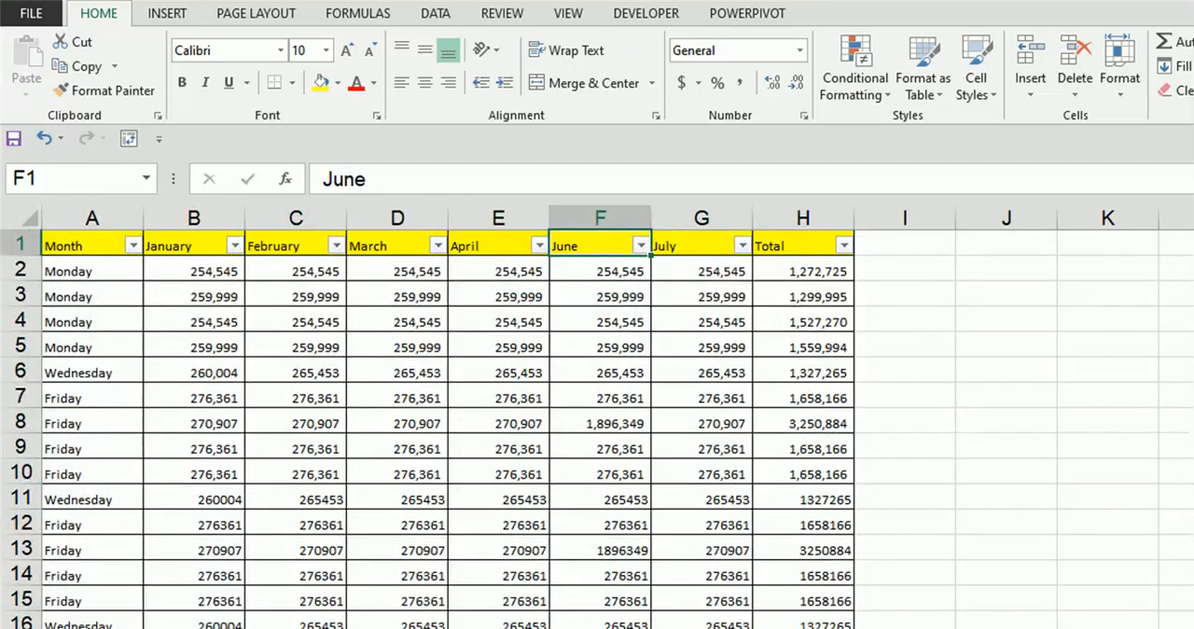
# Step: Filter the Month column to show only the Monday rows
pyautogui.click(135, 247)
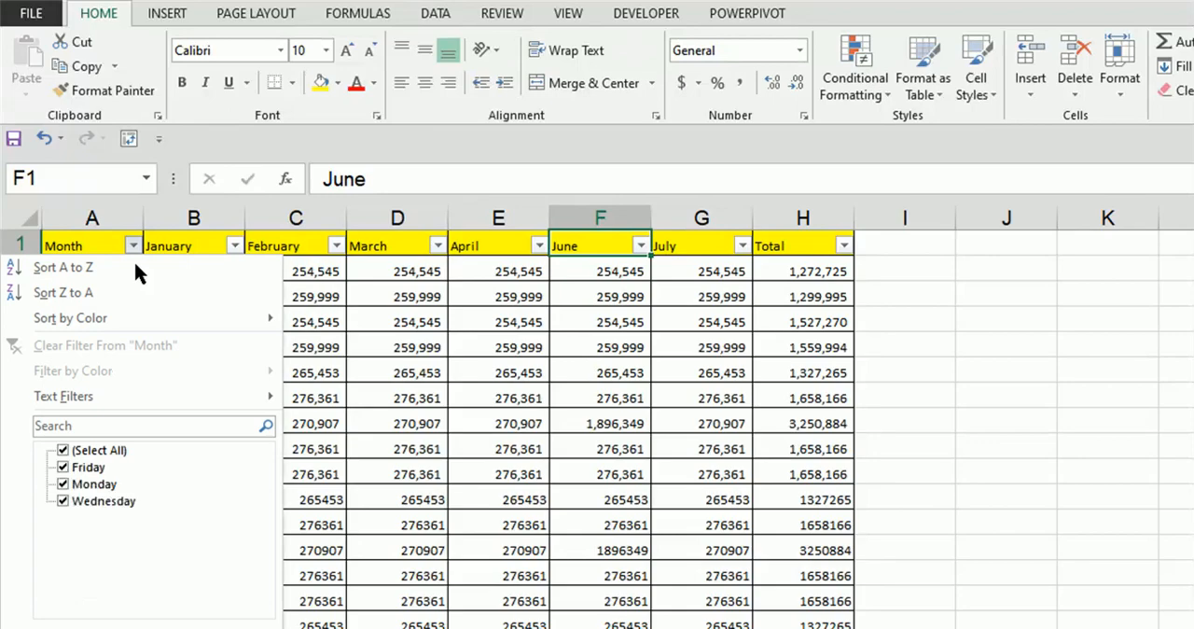
pyautogui.click(63, 451)
pyautogui.click(62, 484)
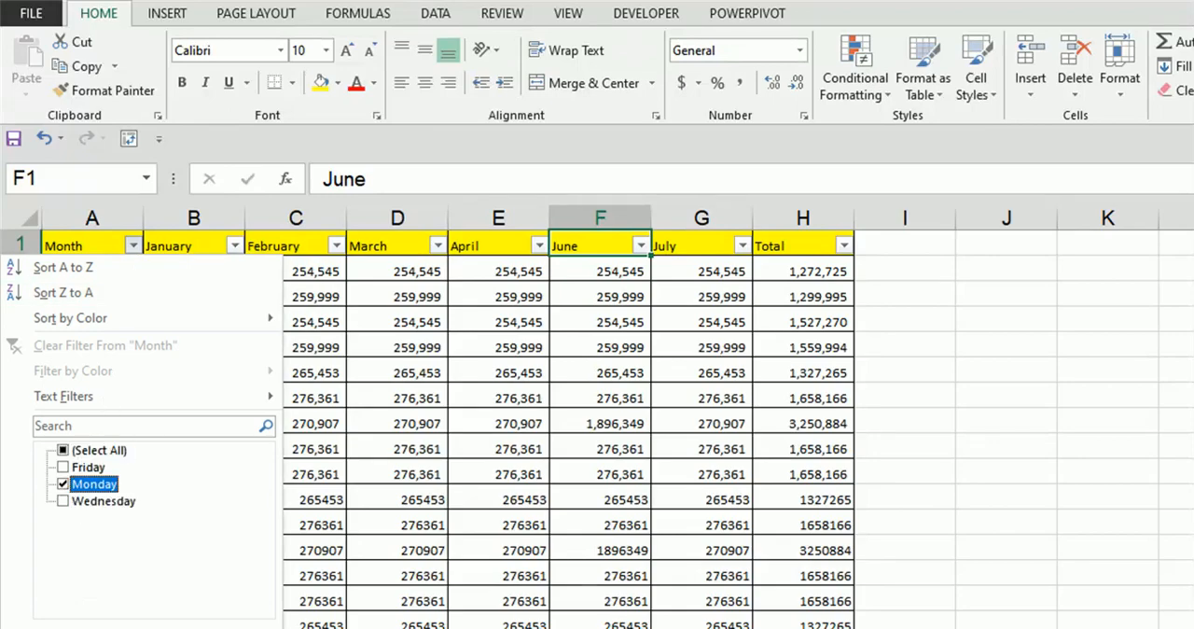
pyautogui.press('Escape')
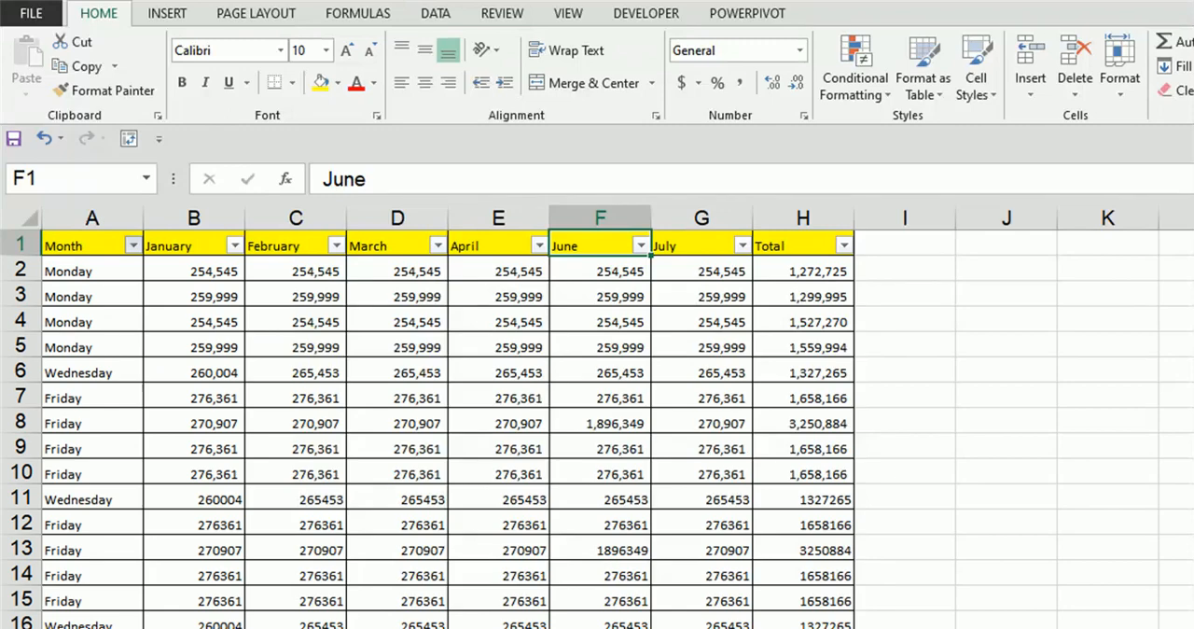
# Step: Copy the filtered Total column from H1 downward and paste it as values starting at I1
pyautogui.press('Right')
pyautogui.press('Right')
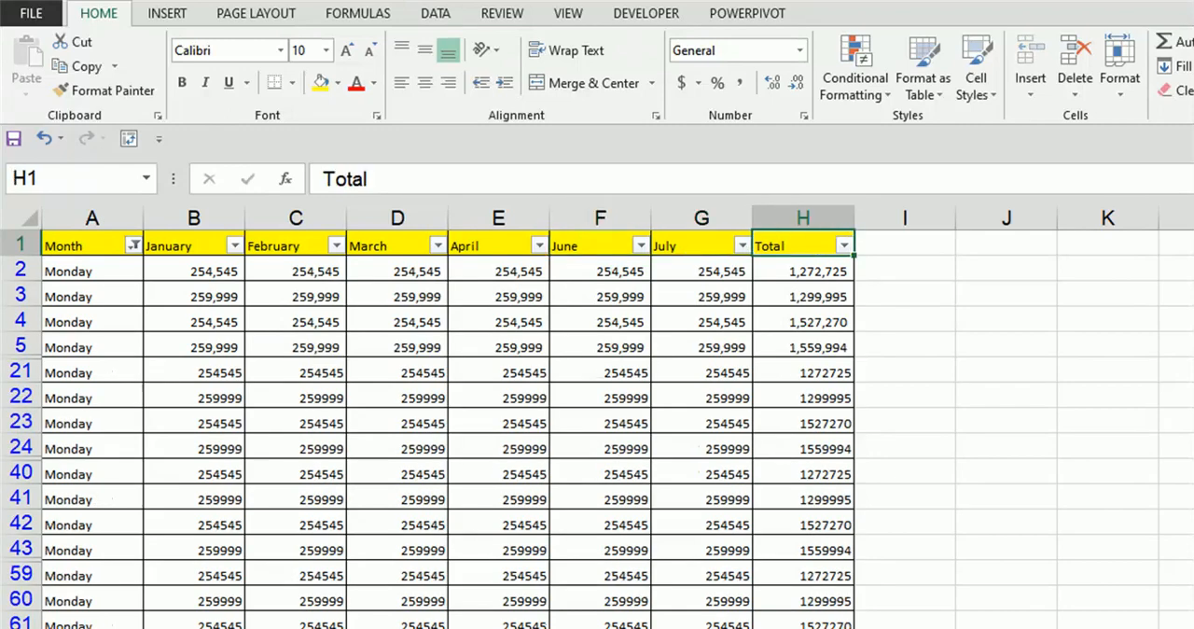
pyautogui.hotkey('ctrl', 'shift', 'Down')
pyautogui.hotkey('ctrl', 'c')
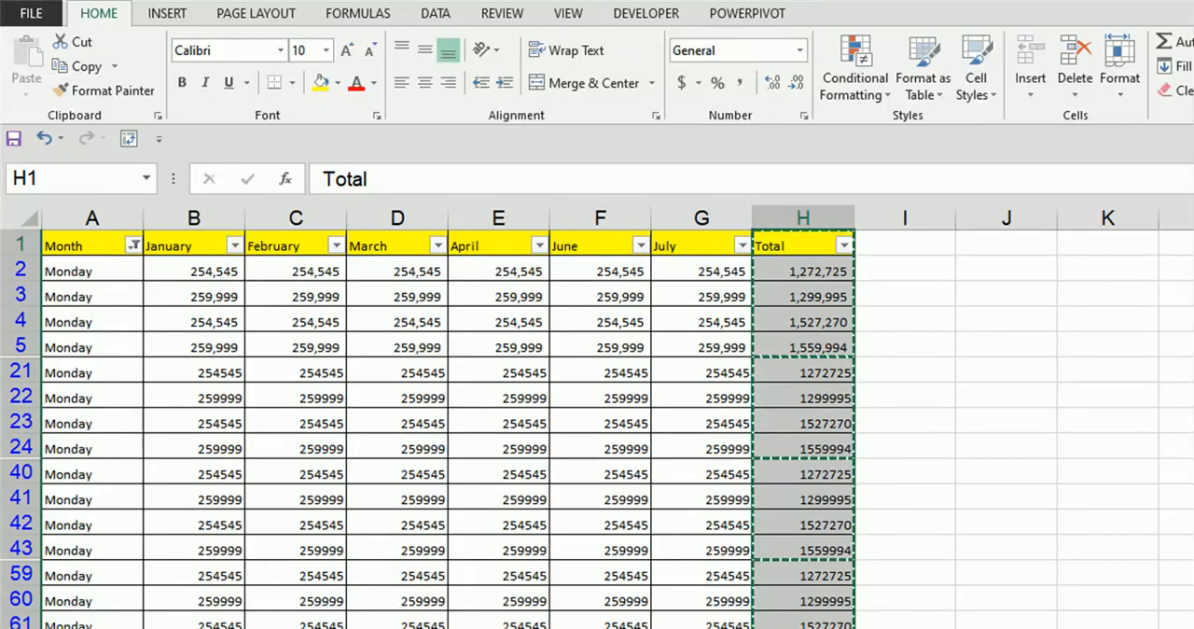
pyautogui.click(904, 245)
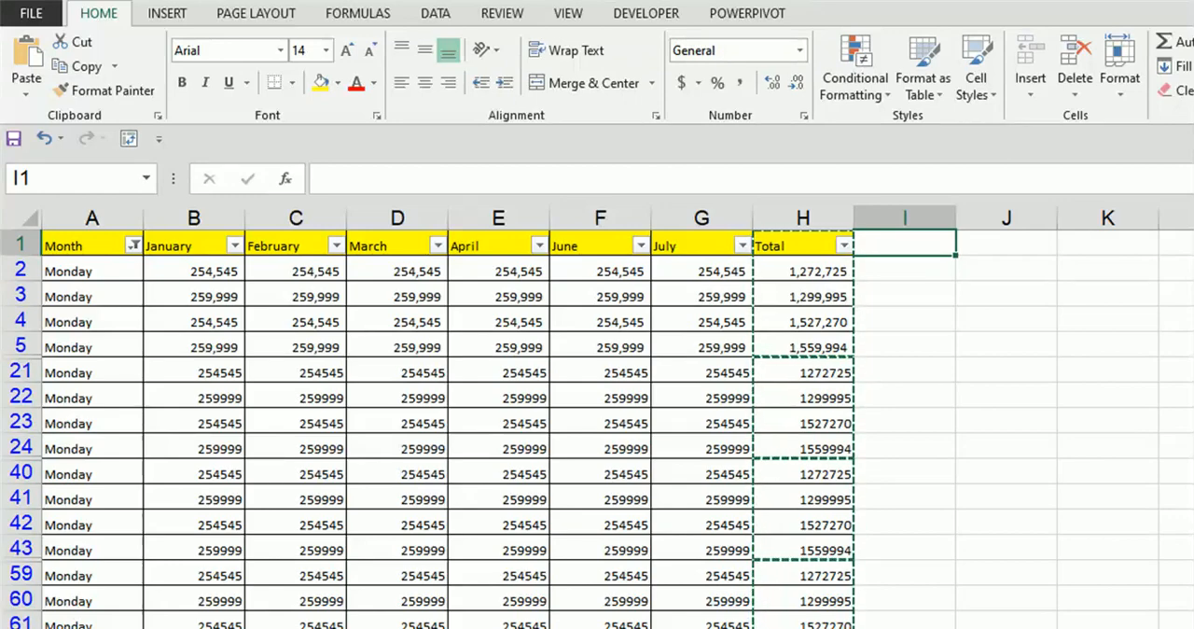
pyautogui.hotkey('ctrl', 'alt', 'v')
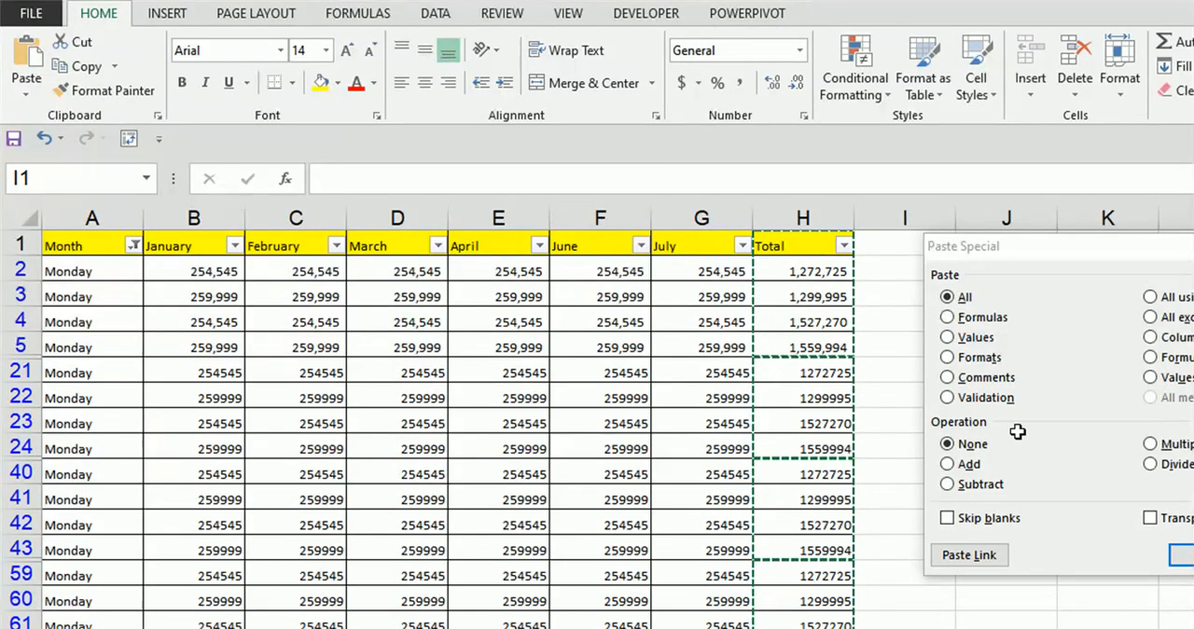
pyautogui.click(946, 337)
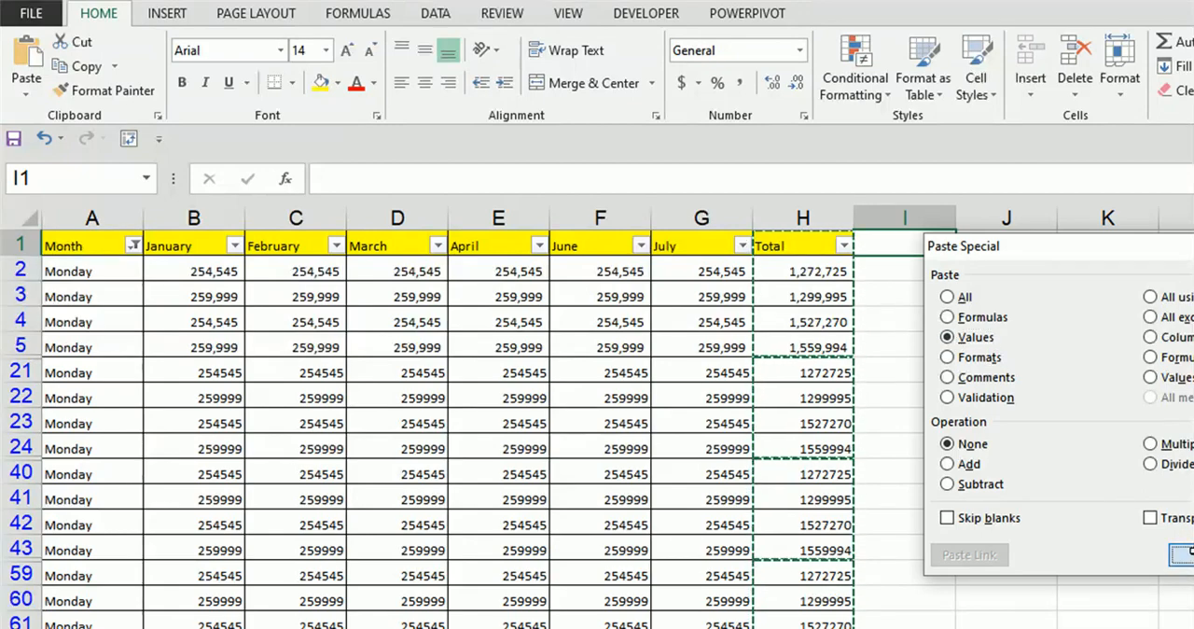
pyautogui.click(1190, 551)
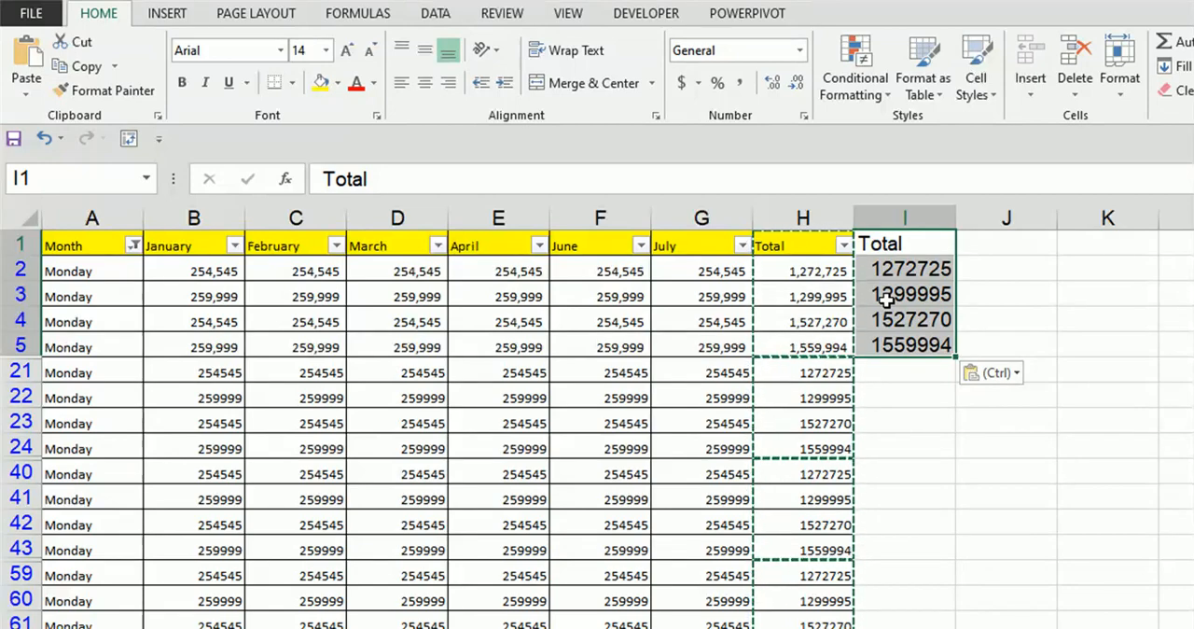
# Step: Fill the visible Total cells from H2 downward with yellow
pyautogui.click(819, 272)
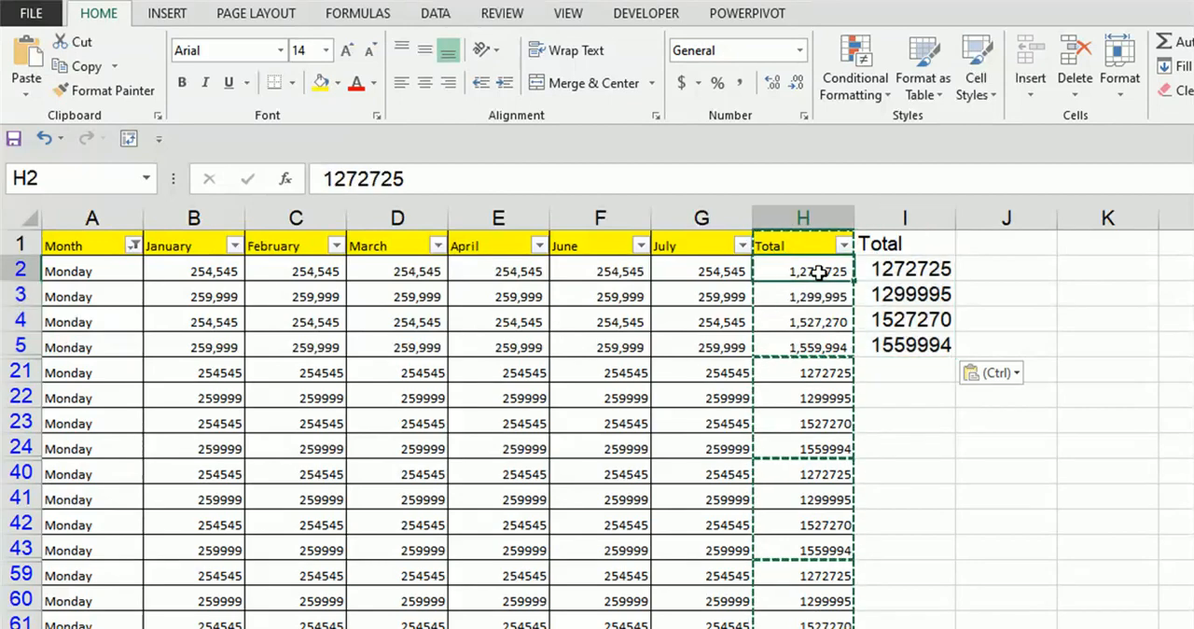
pyautogui.hotkey('ctrl', 'shift', 'Down')
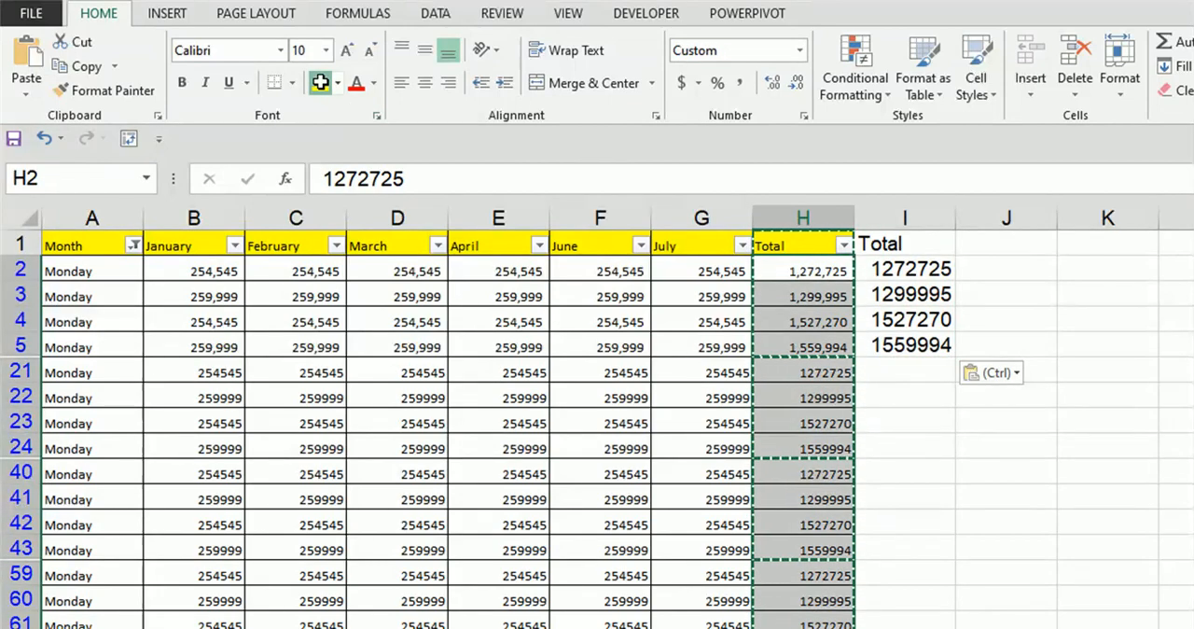
pyautogui.press('Escape')
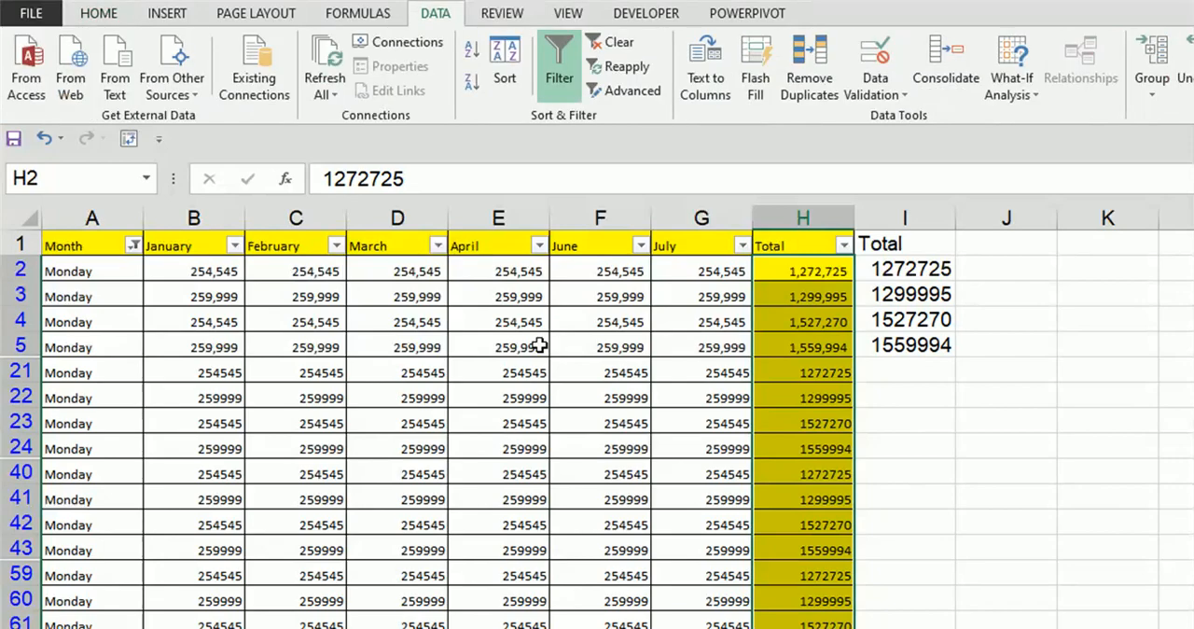
# Step: Clear the Month filter and sort the Total column by the yellow cell color
pyautogui.click(605, 39)
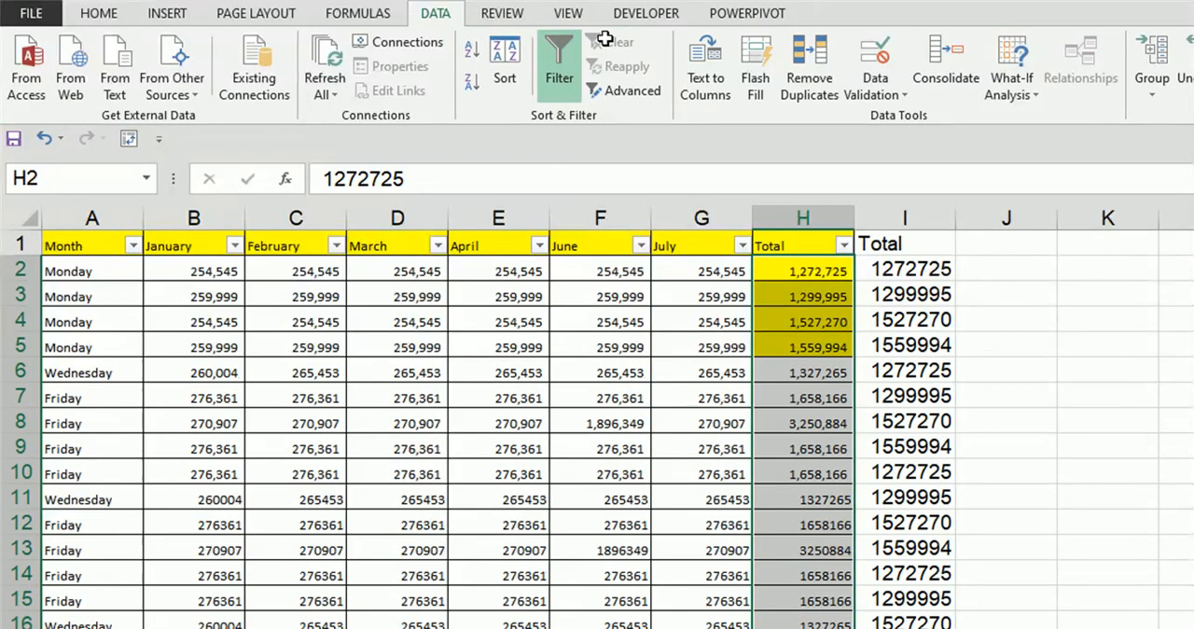
pyautogui.click(843, 246)
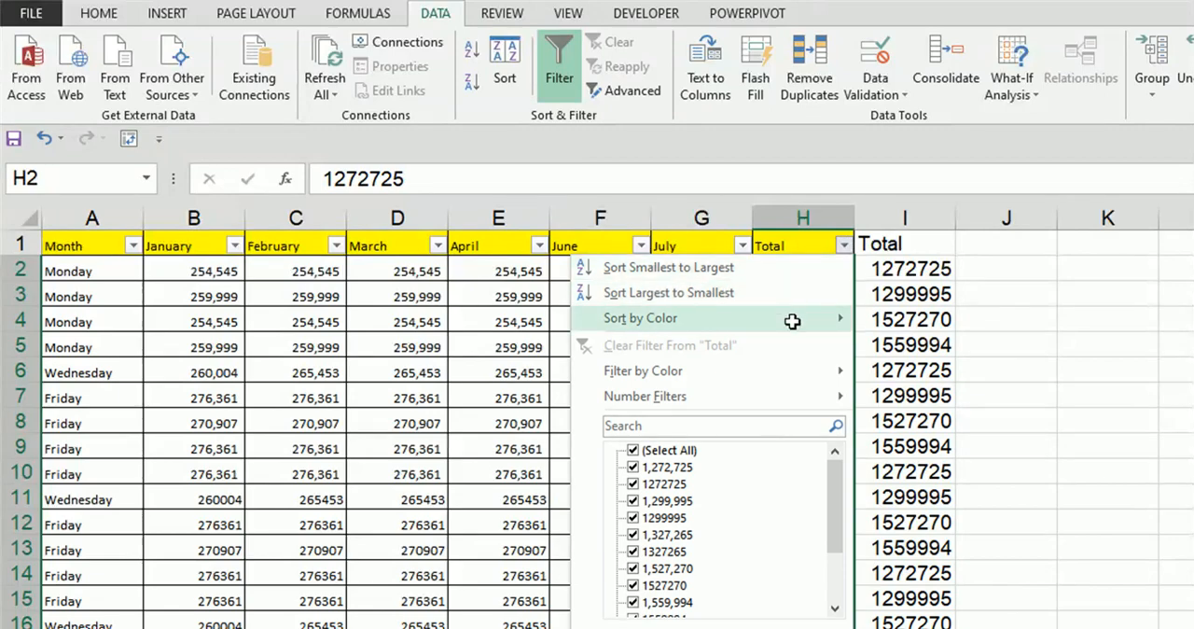
pyautogui.moveTo(792, 321)
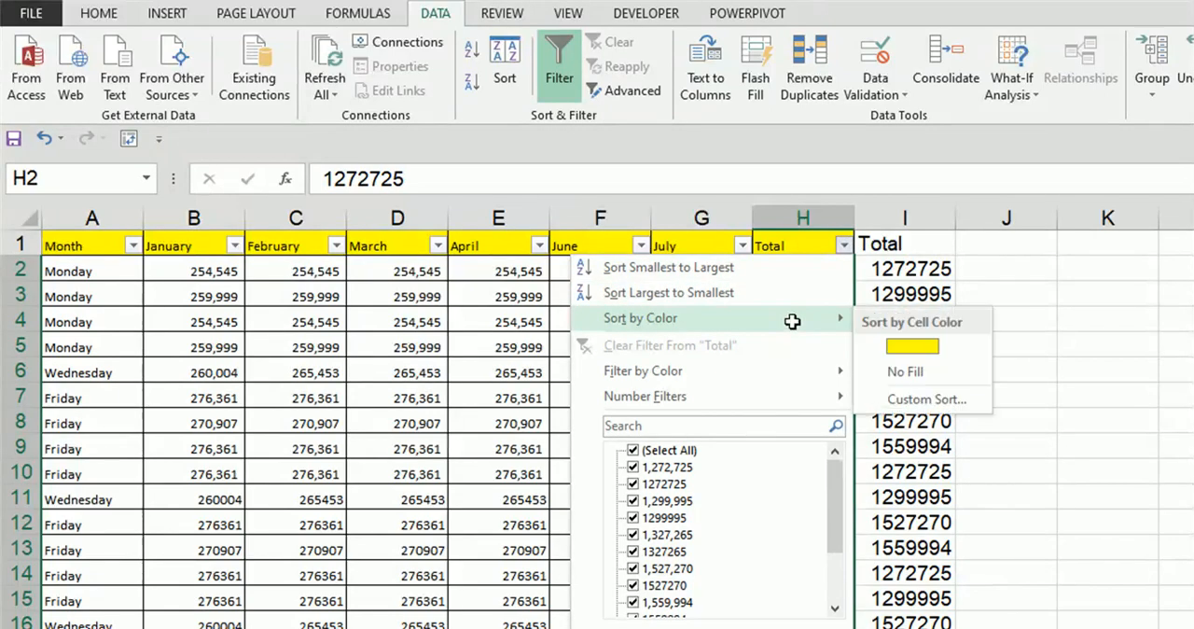
pyautogui.click(878, 341)
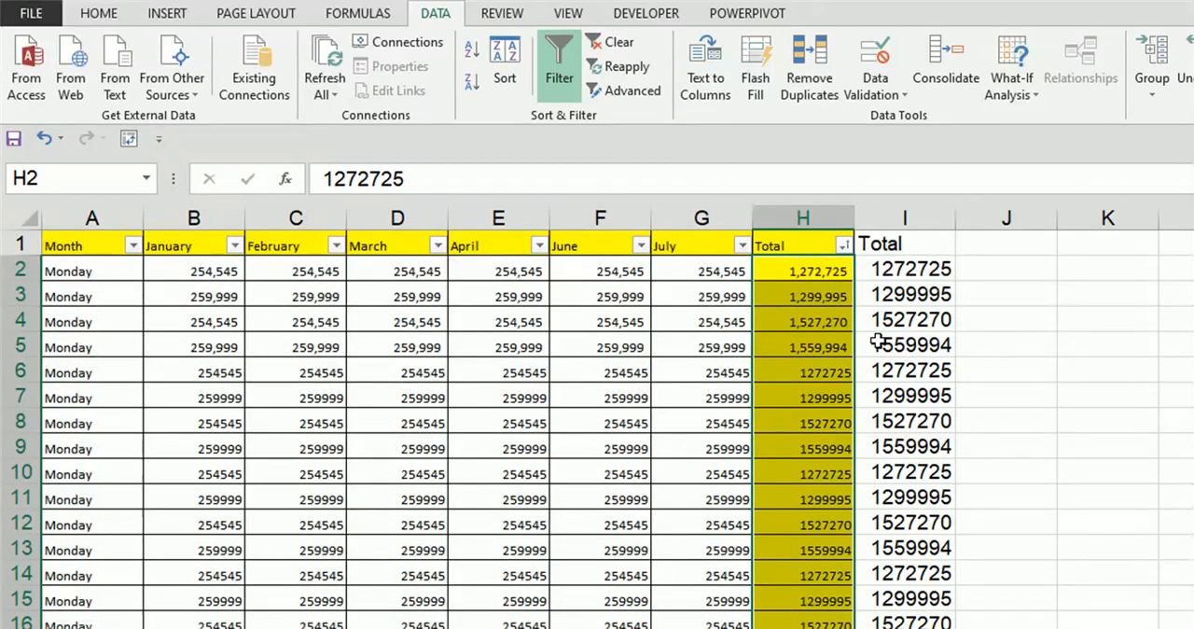
# Step: Copy the yellow Total cells from H2 downward and paste them as values starting at J2
pyautogui.click(816, 272)
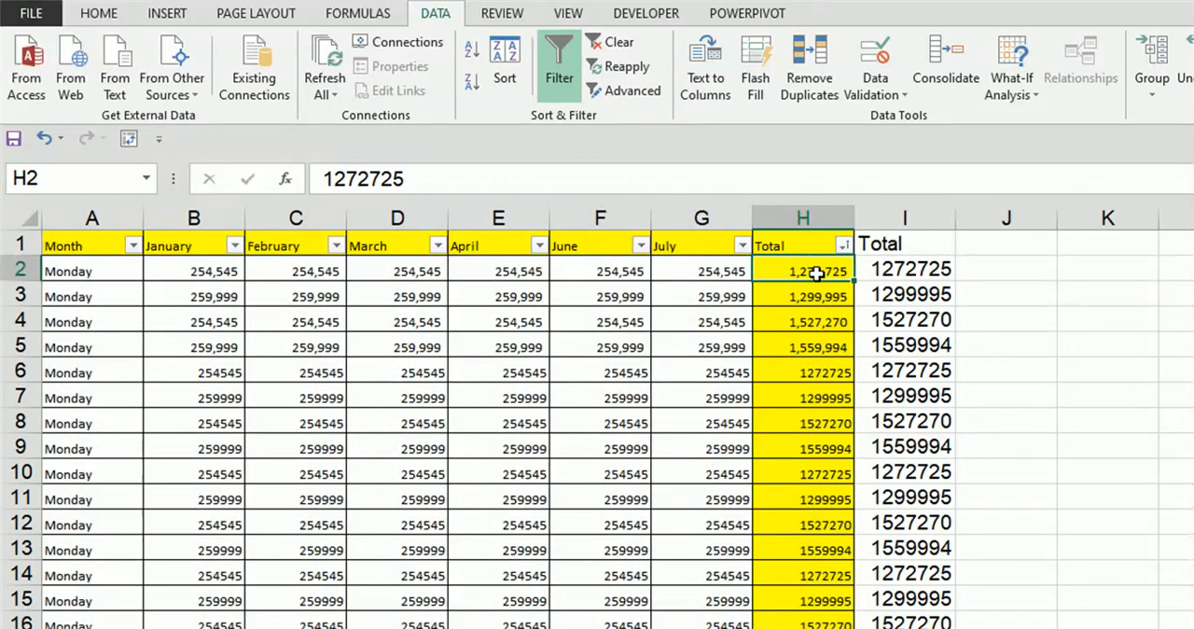
pyautogui.hotkey('shift', 'Down')
pyautogui.hotkey('shift', 'Down')
pyautogui.hotkey('shift', 'Down')
pyautogui.hotkey('shift', 'Down')
pyautogui.hotkey('shift', 'Down')
pyautogui.hotkey('shift', 'Down')
pyautogui.hotkey('shift', 'Down')
pyautogui.hotkey('shift', 'Down')
pyautogui.hotkey('shift', 'Down')
pyautogui.hotkey('shift', 'Down')
pyautogui.hotkey('shift', 'Down')
pyautogui.hotkey('shift', 'Down')
pyautogui.hotkey('shift', 'Down')
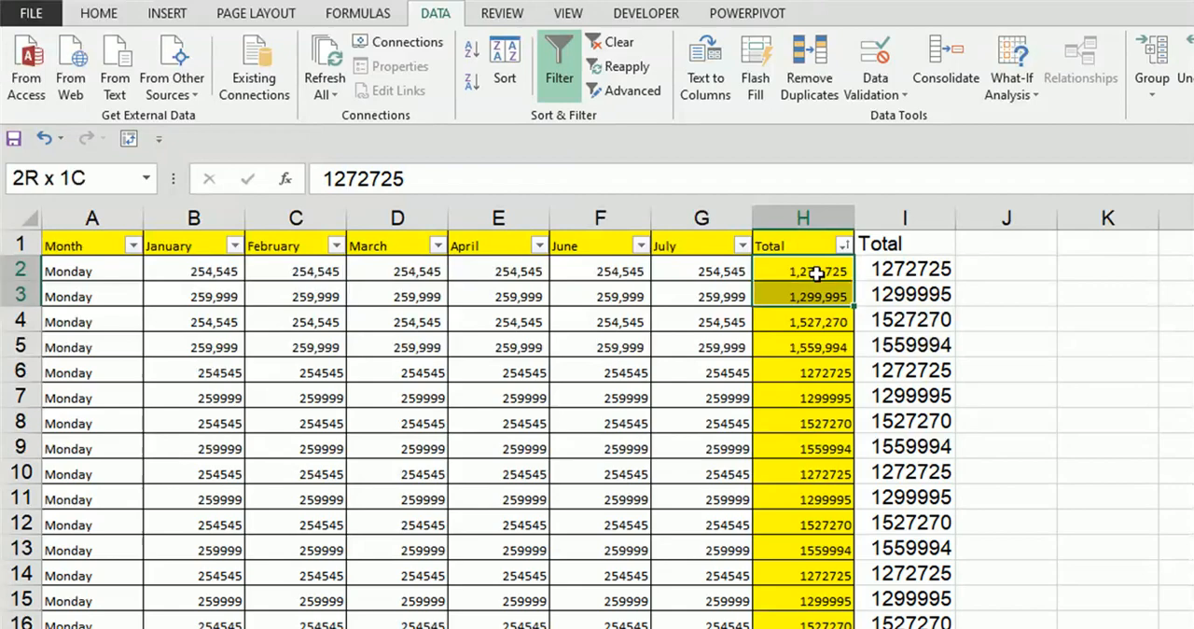
pyautogui.hotkey('shift', 'Down')
pyautogui.hotkey('shift', 'Down')
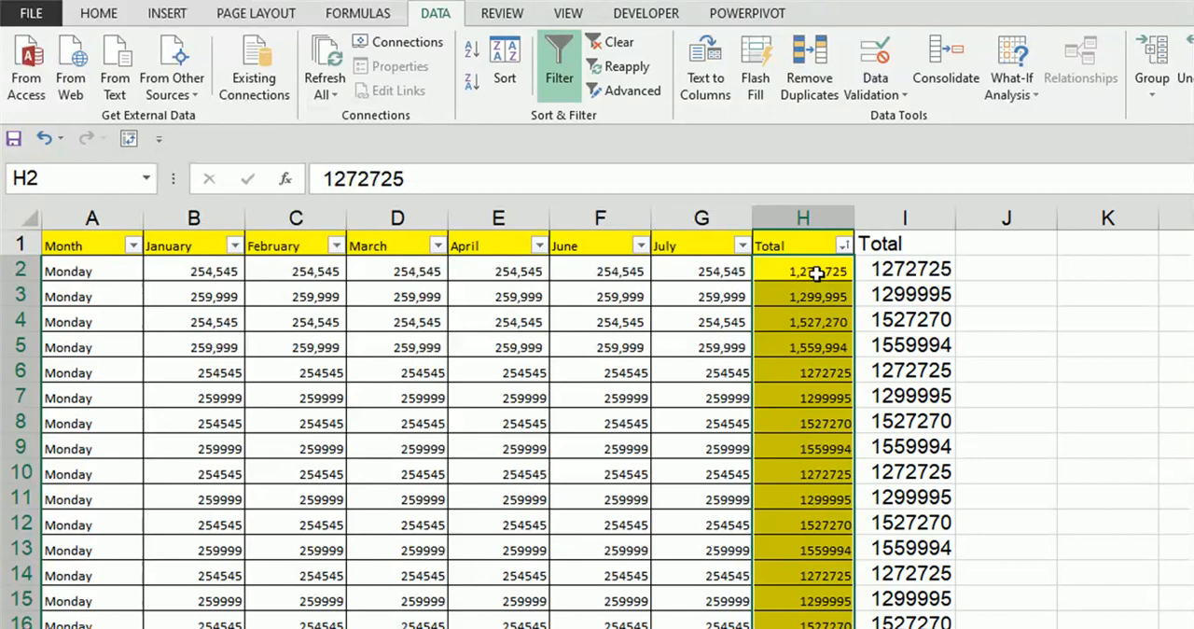
pyautogui.press('Right')
pyautogui.press('Right')
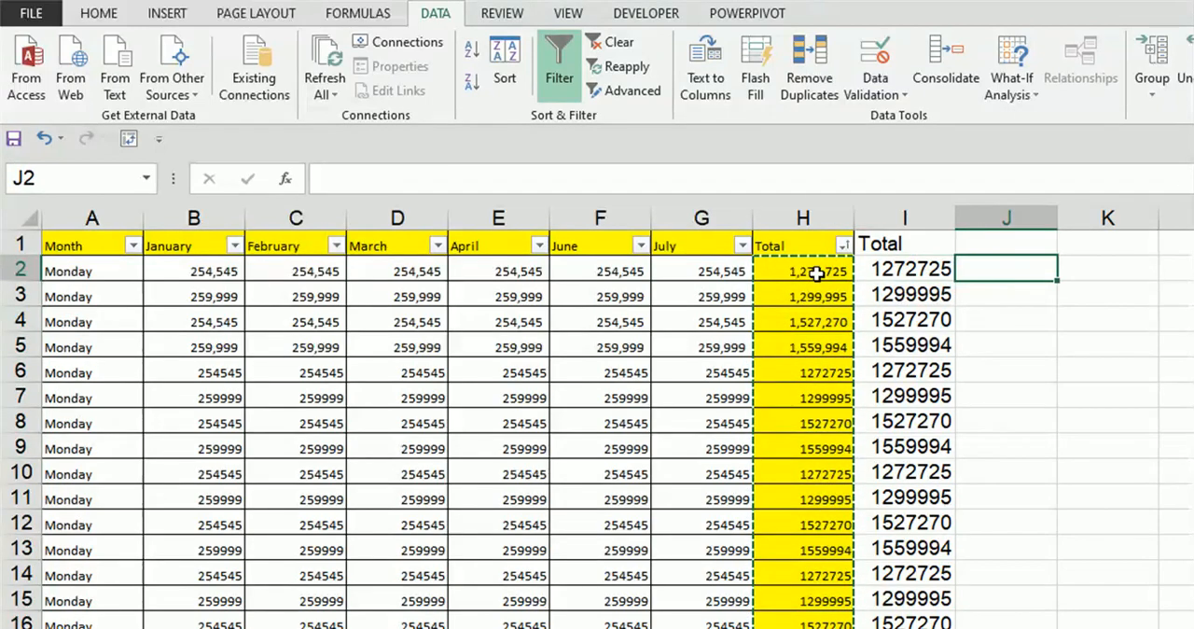
pyautogui.hotkey('ctrl', 'alt', 'v')
pyautogui.press('v')
pyautogui.press('Return')
# Step: Compare the two sets of pasted values in columns I and J down to the end of the data
pyautogui.press('Left')
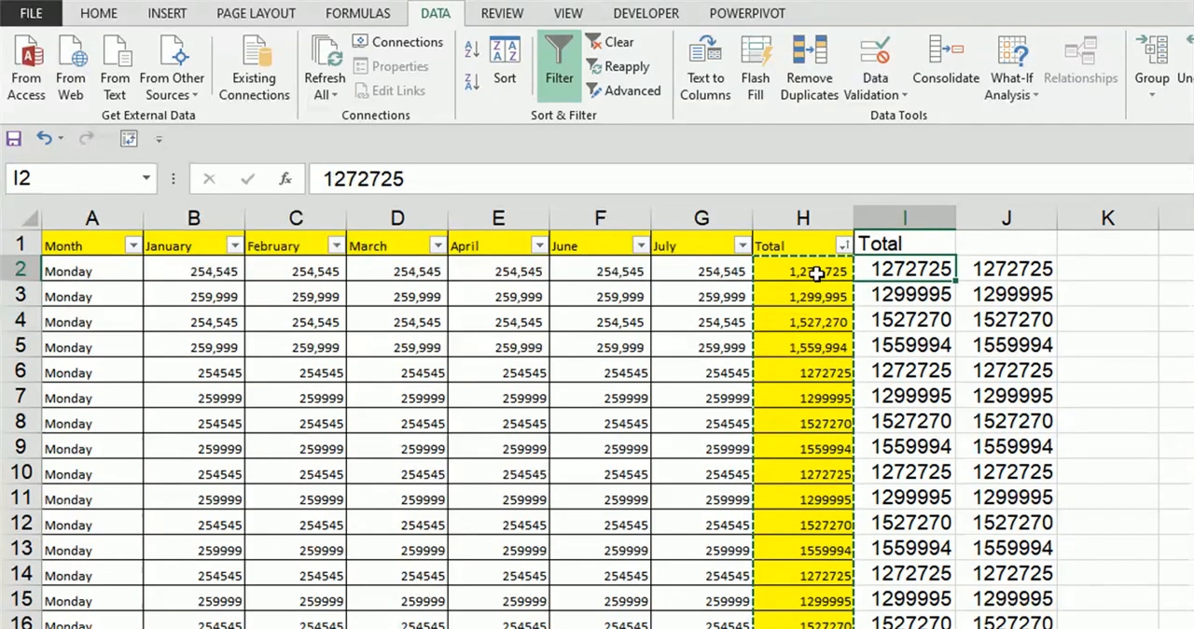
pyautogui.hotkey('shift', 'Right')
pyautogui.hotkey('ctrl', 'shift', 'Down')
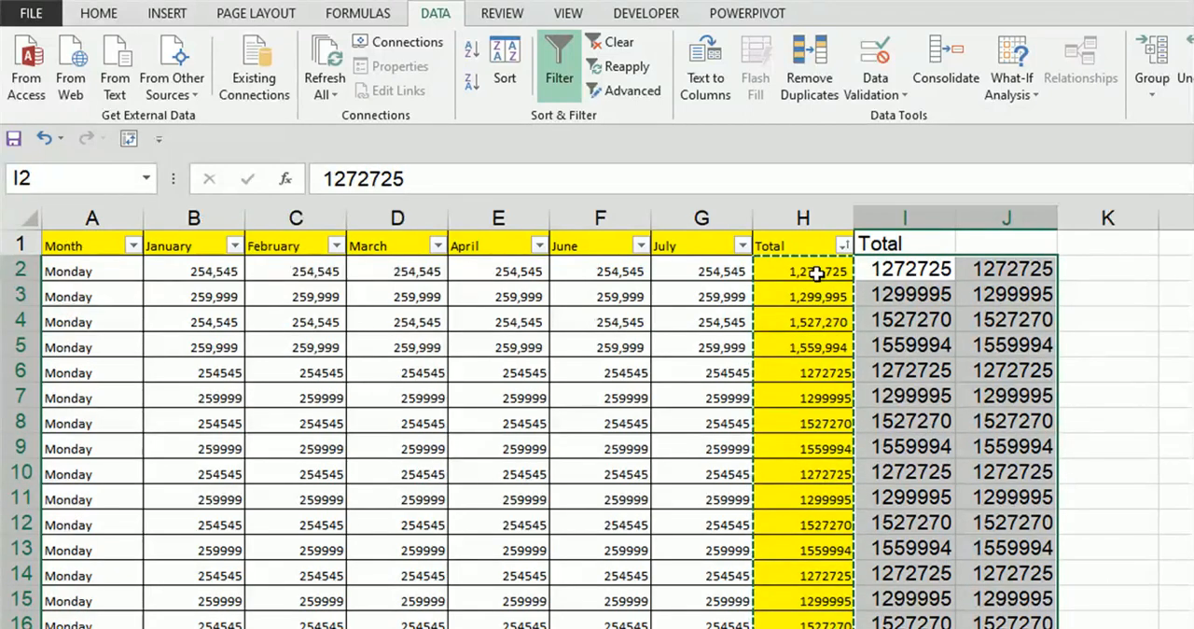
pyautogui.press('Down')
pyautogui.hotkey('ctrl', 'Down')
pyautogui.hotkey('ctrl', 'Down')
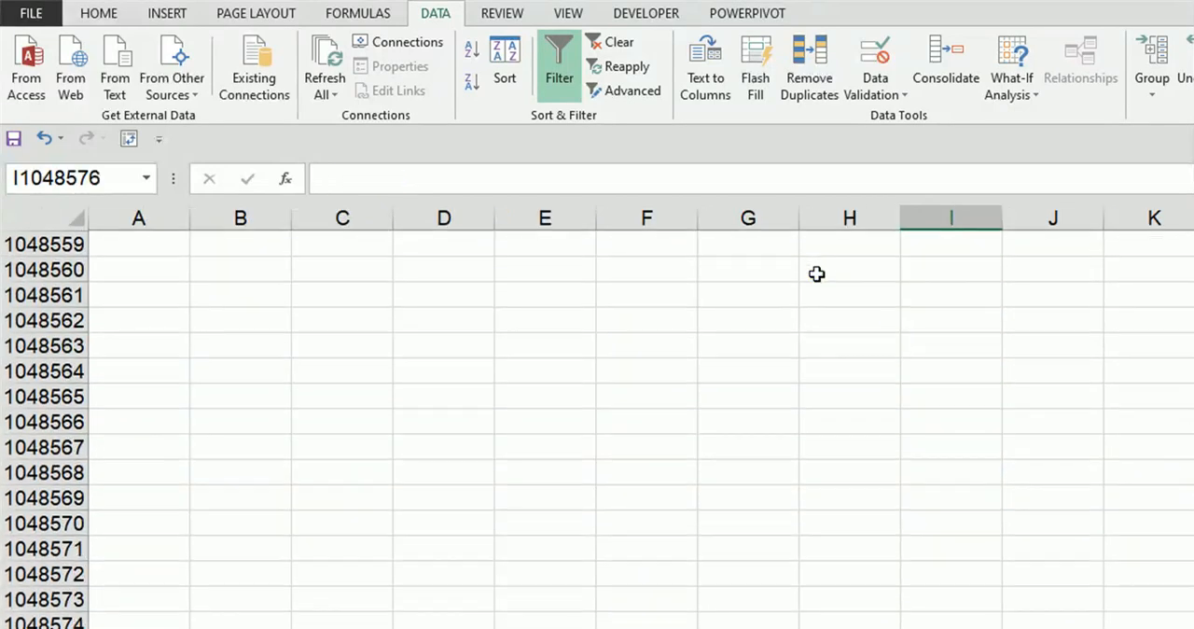
pyautogui.hotkey('ctrl', 'Up')
pyautogui.hotkey('ctrl', 'Up')
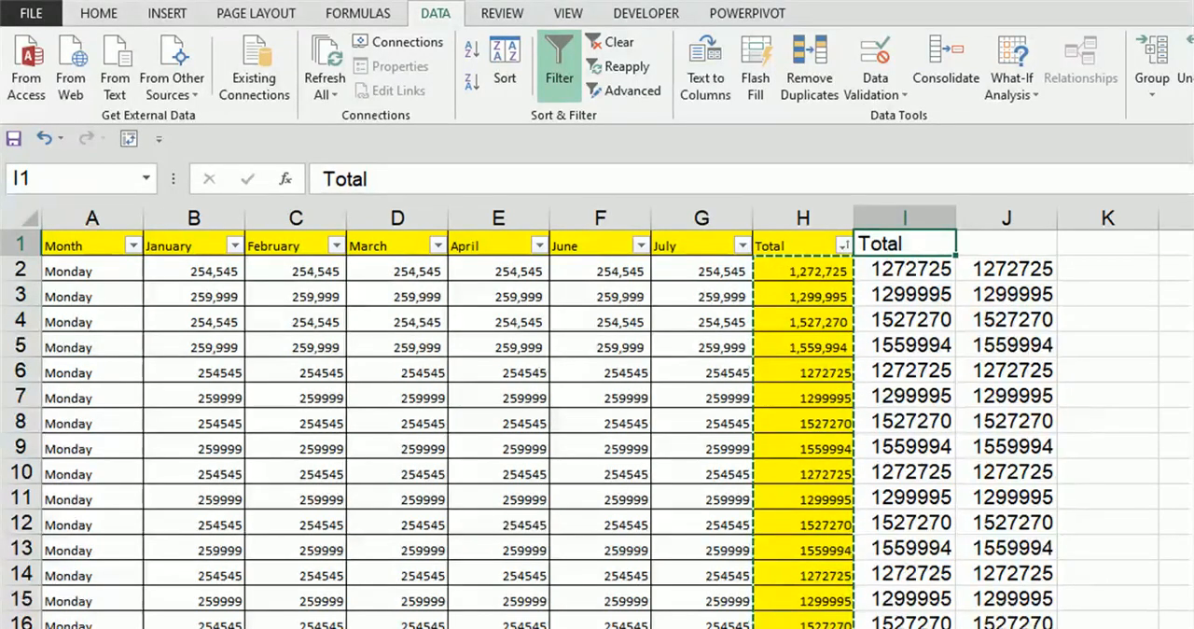
# Step: Return to the Sub Questions sheet and enter "Conditional Formatting" in cell B10
pyautogui.hotkey('ctrl', 'pageup')
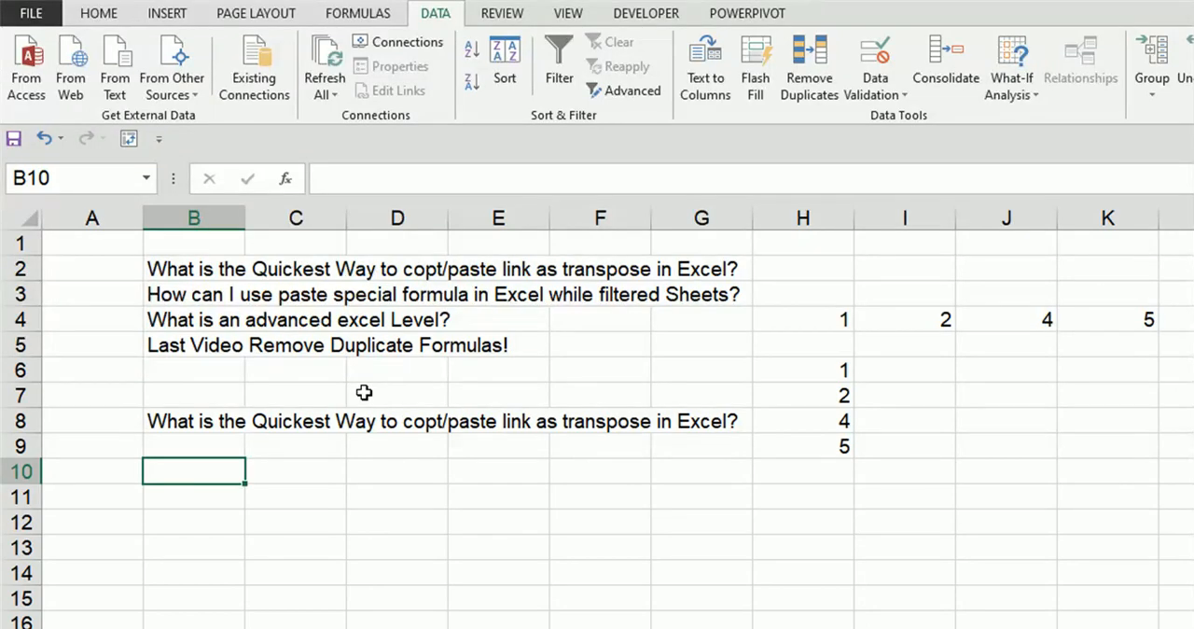
pyautogui.write('Con')
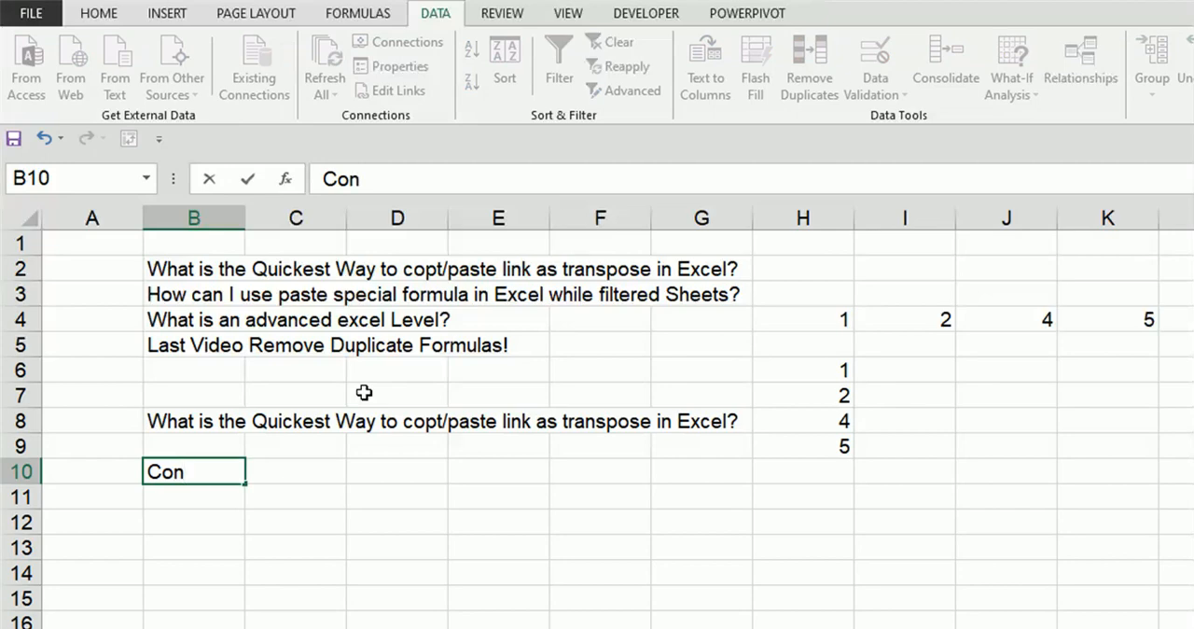
pyautogui.write('ditiona')
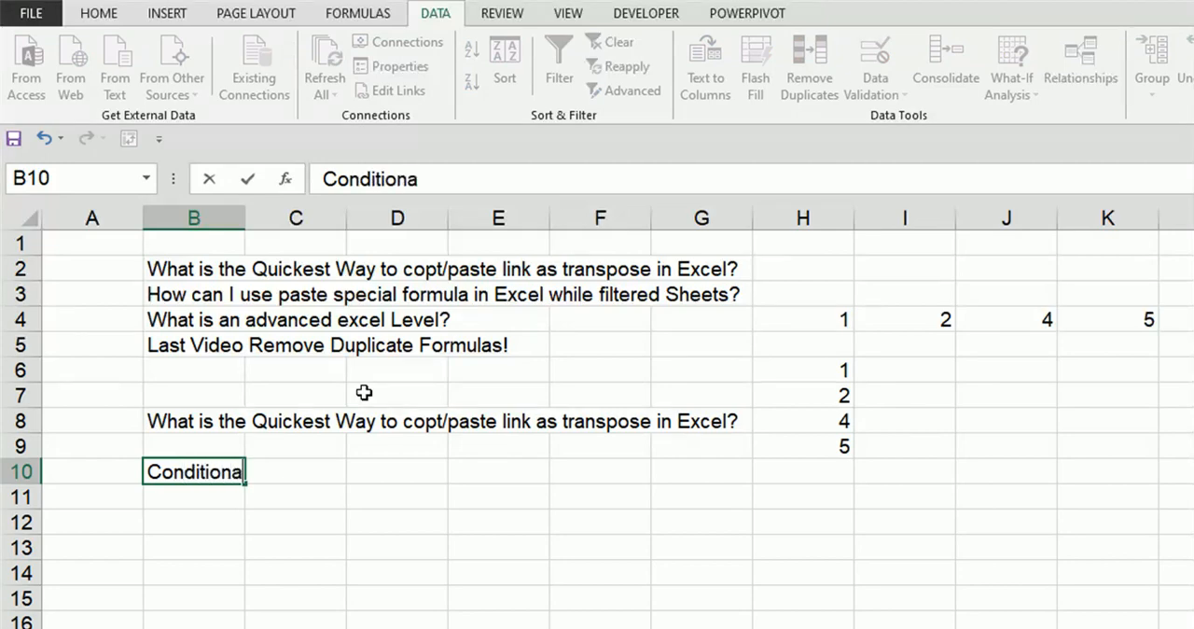
pyautogui.write('l Fo')
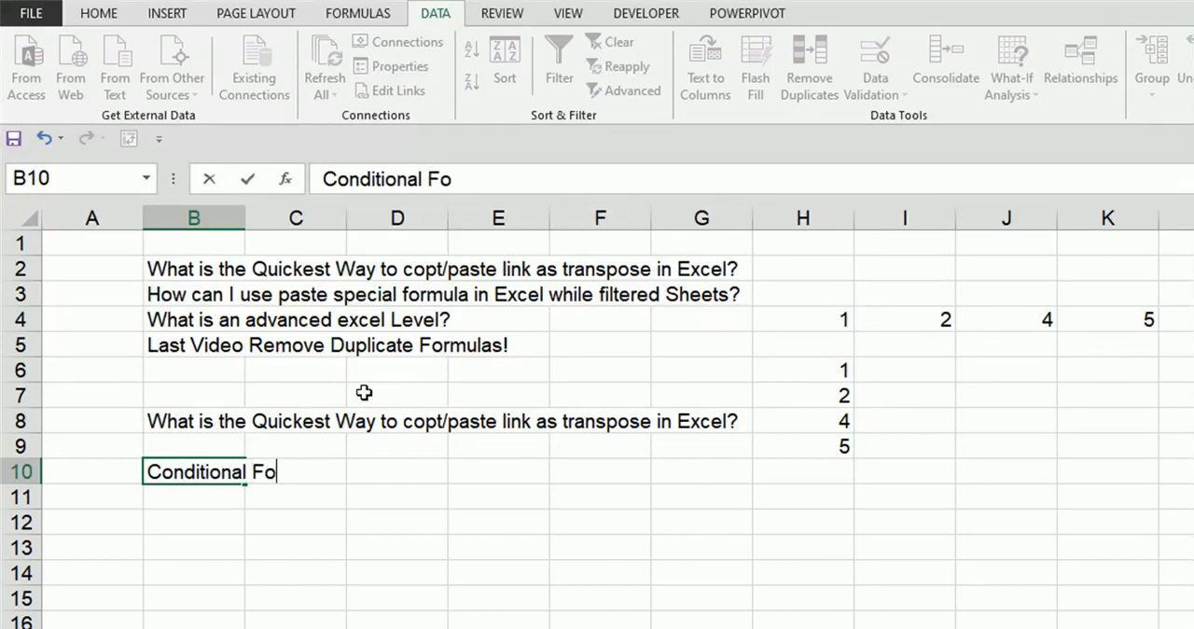
pyautogui.write('rmating')
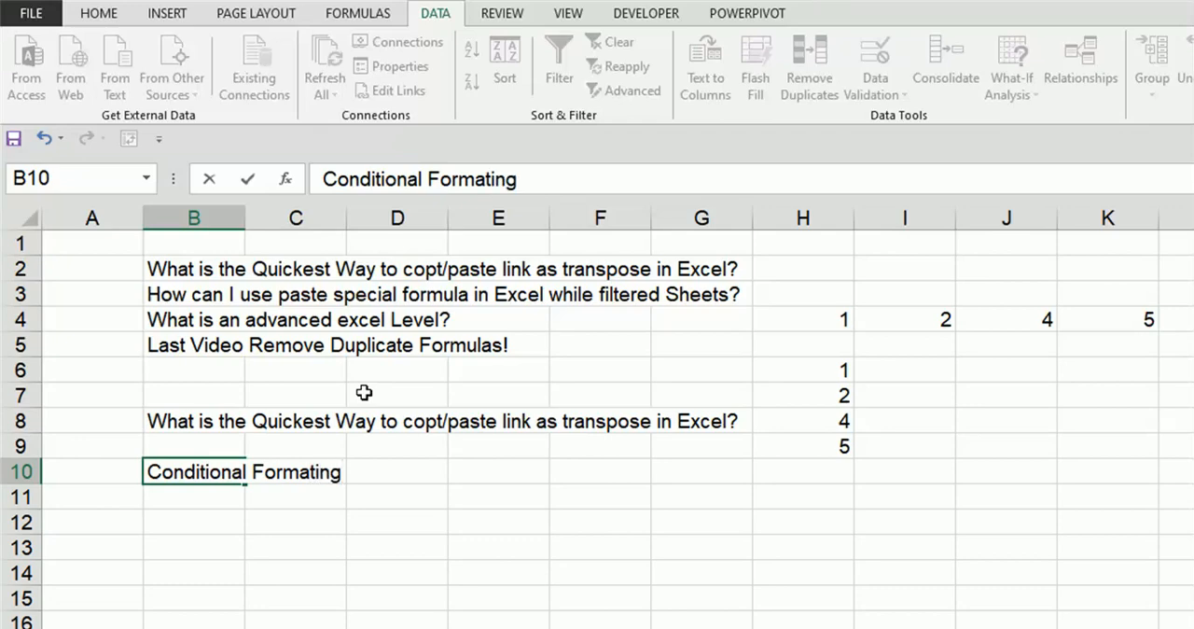
pyautogui.press('BackSpace')
pyautogui.press('BackSpace')
pyautogui.press('BackSpace')
pyautogui.write('ting')
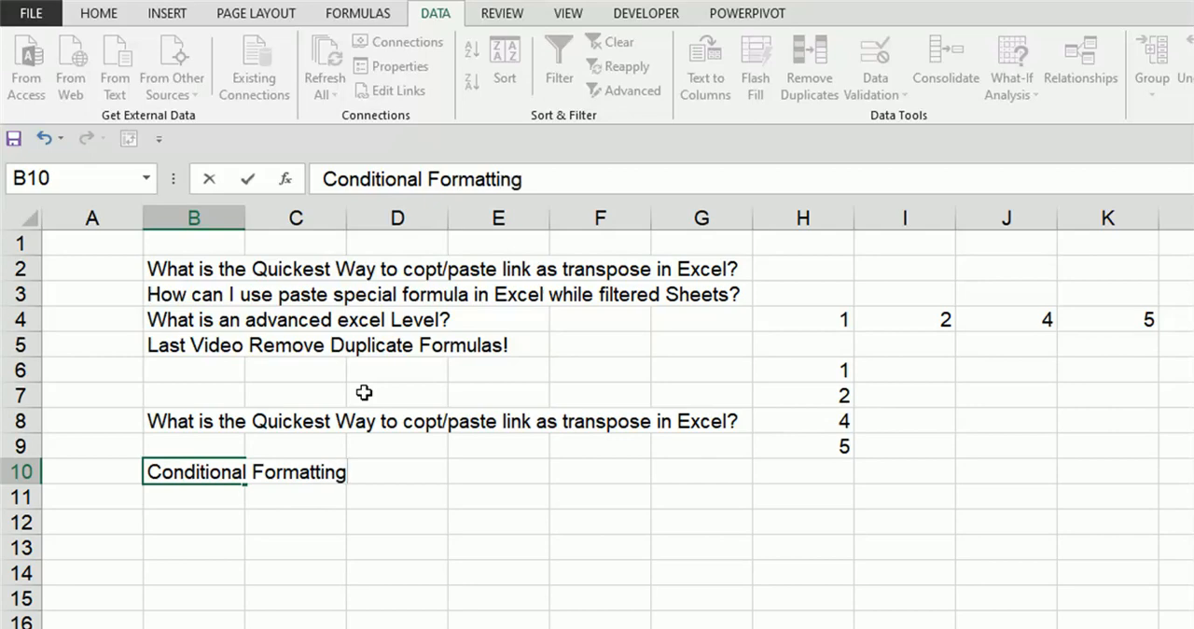
pyautogui.press('Return')
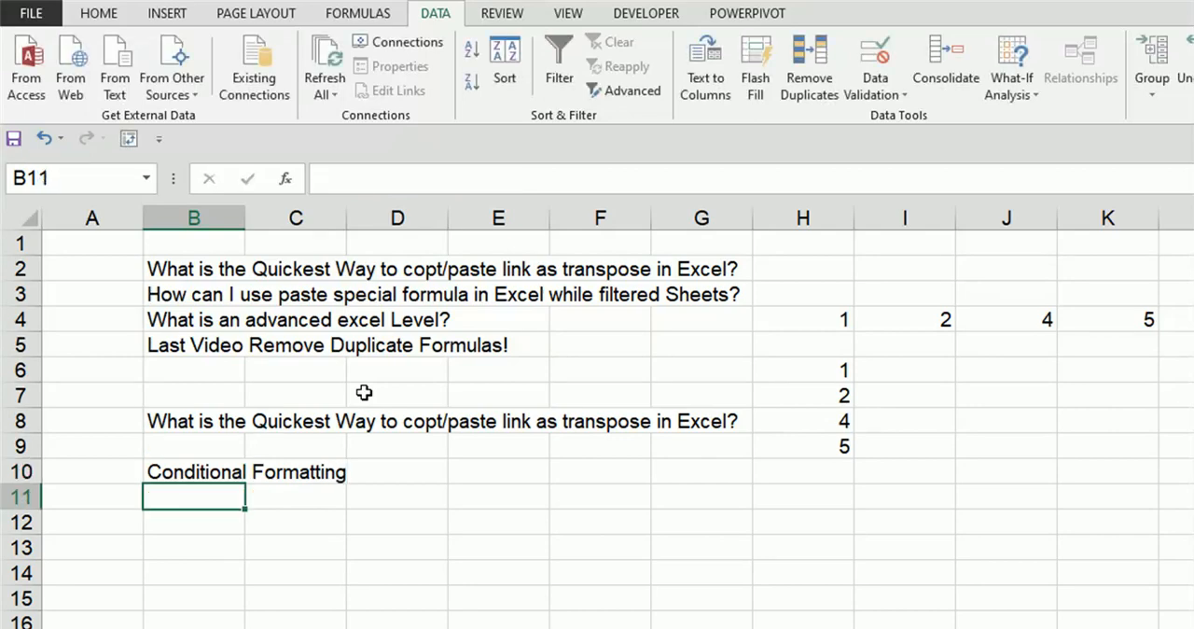
# Step: Enter "Advanced Charting" in cell B11 and "Advanced Formulas" in cell B12
pyautogui.write('A')
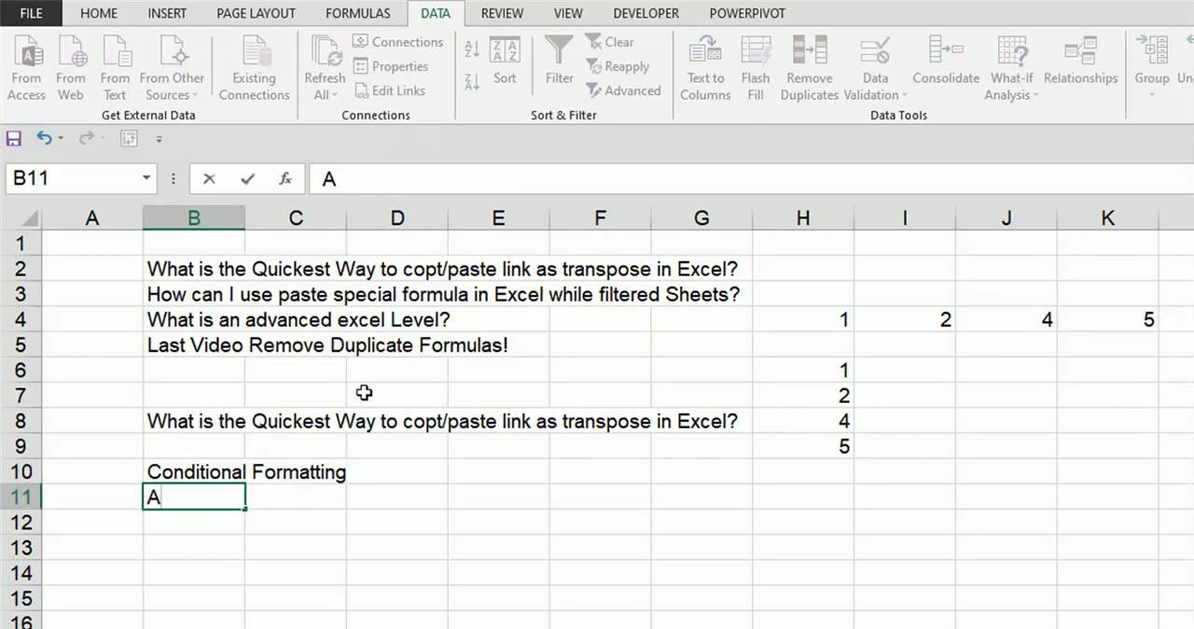
pyautogui.write('dvanced')
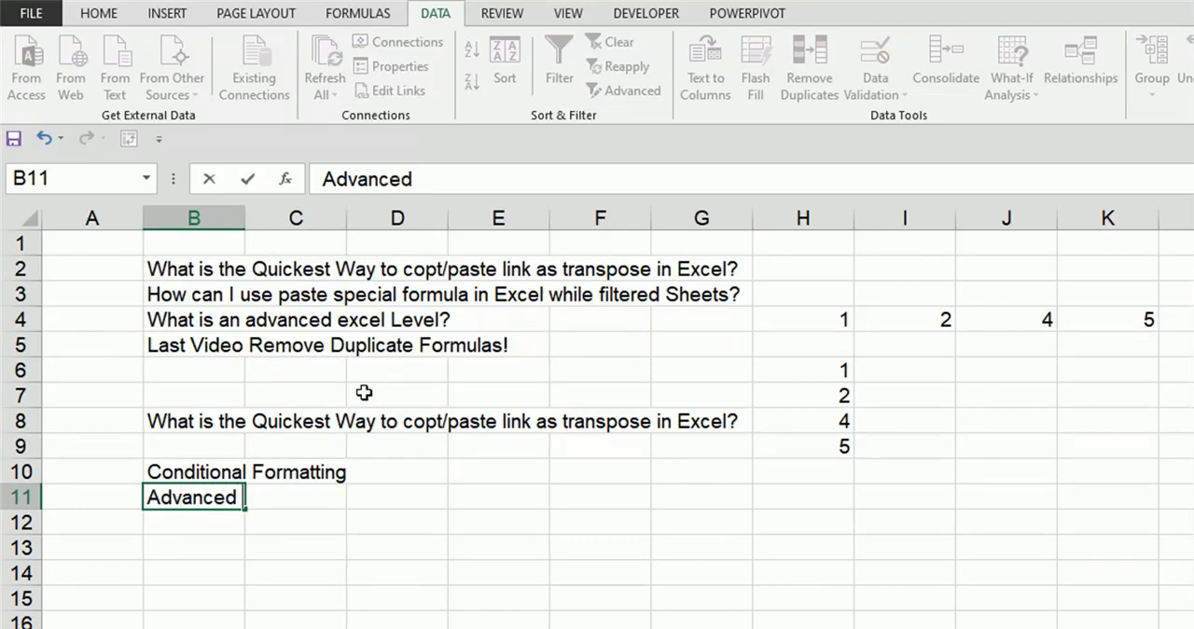
pyautogui.write(' Charting')
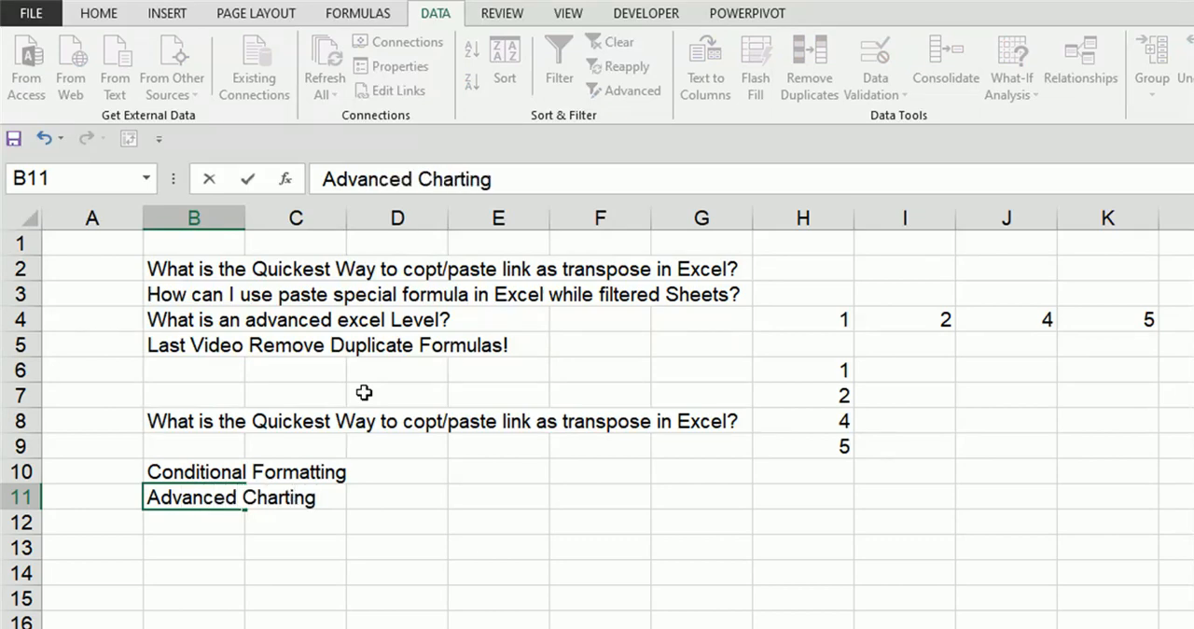
pyautogui.press('Return')
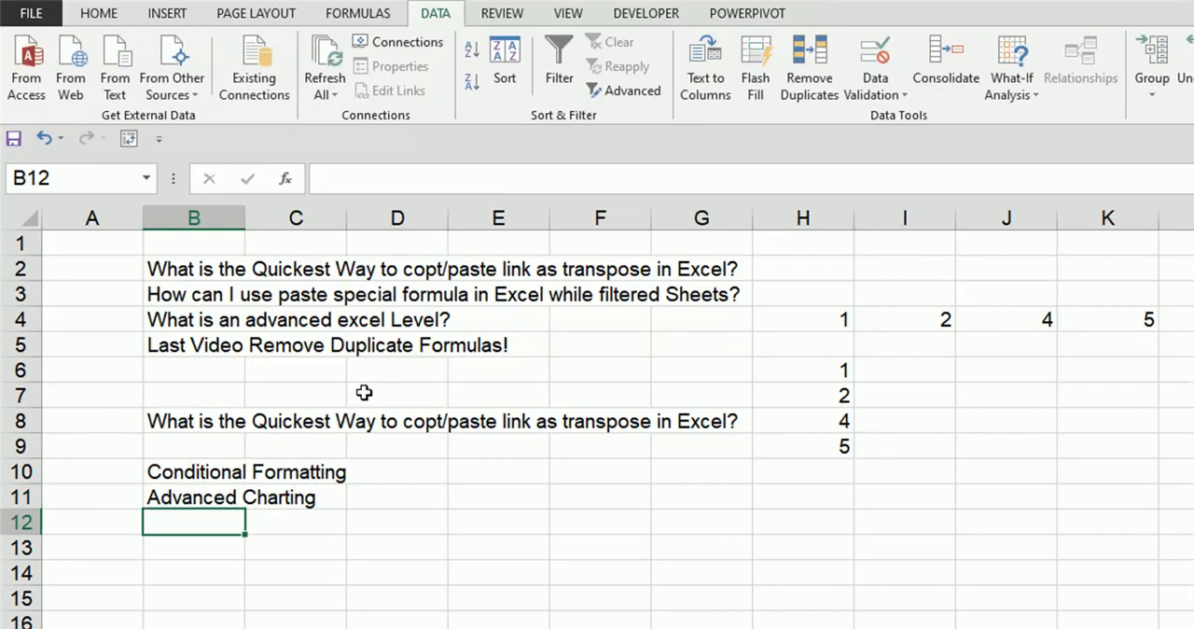
pyautogui.write('Advanced ')
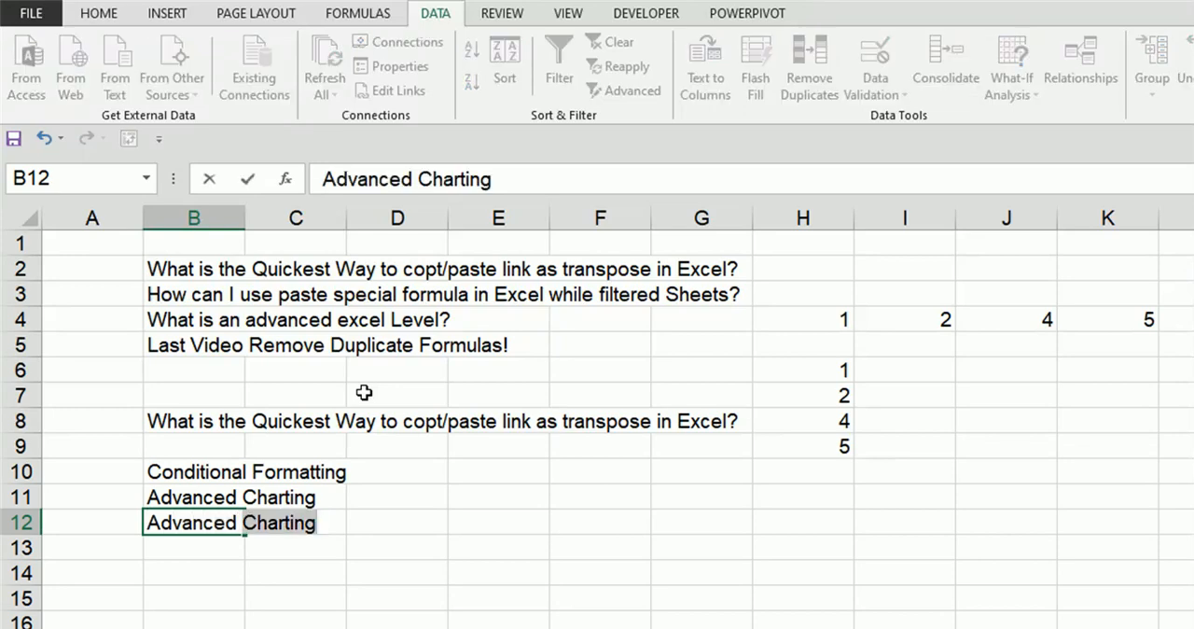
pyautogui.write('Formulas')
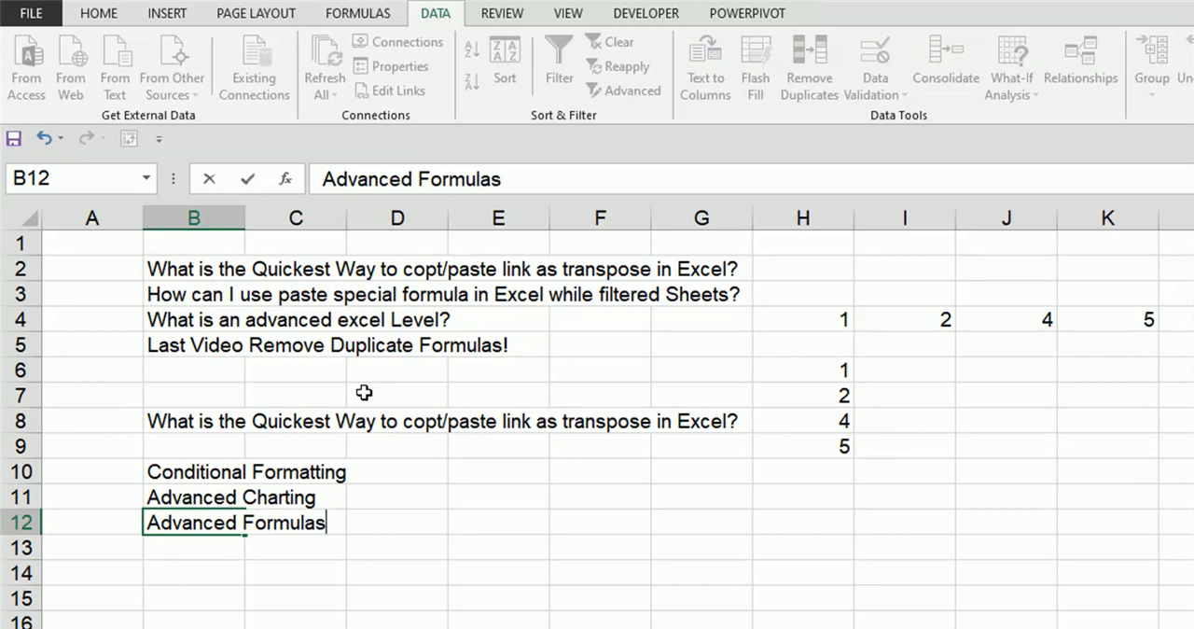
pyautogui.press('Return')
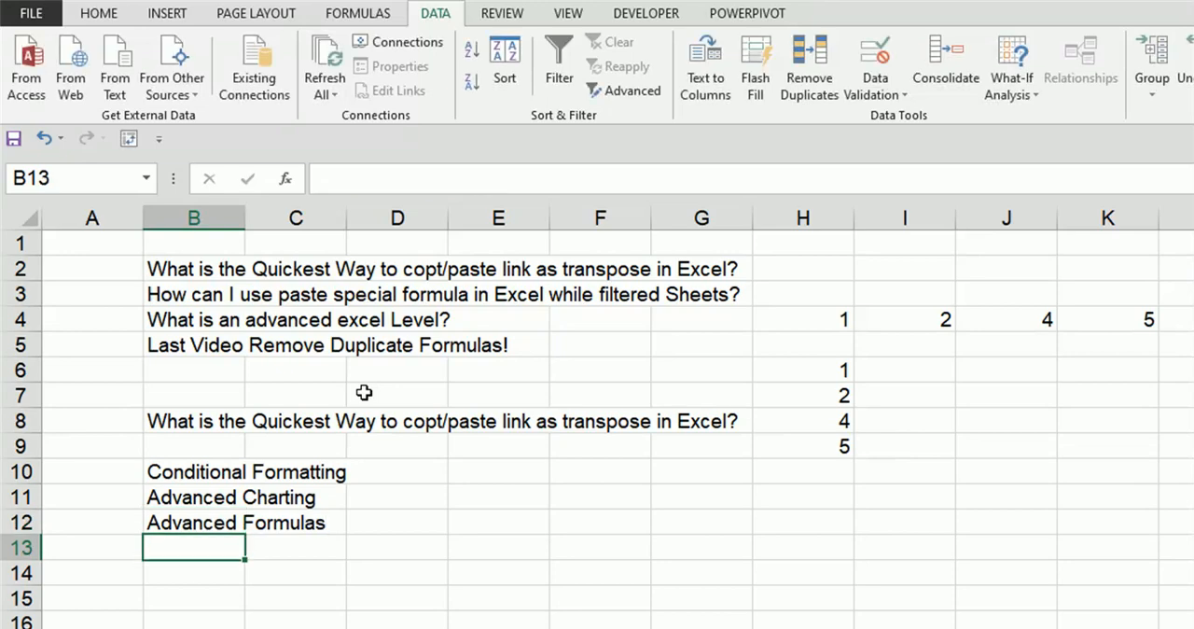
# Step: Enter "DATA, TABLE, Formatting & Power Query" in cell B13
pyautogui.write('DATA')
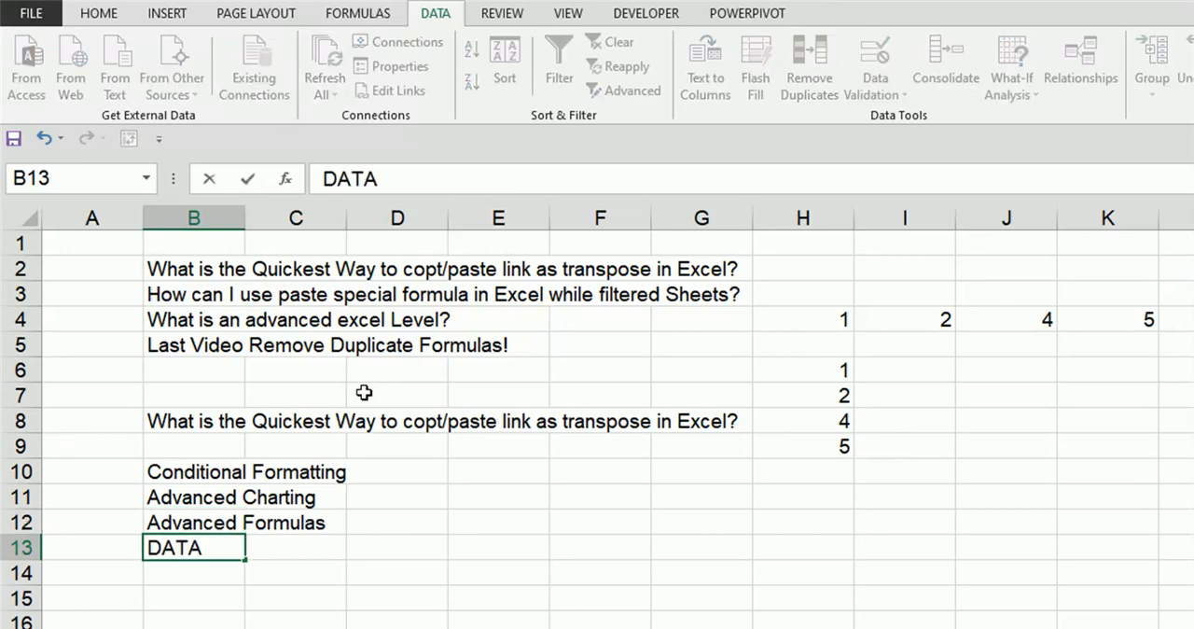
pyautogui.write(', TABLE')
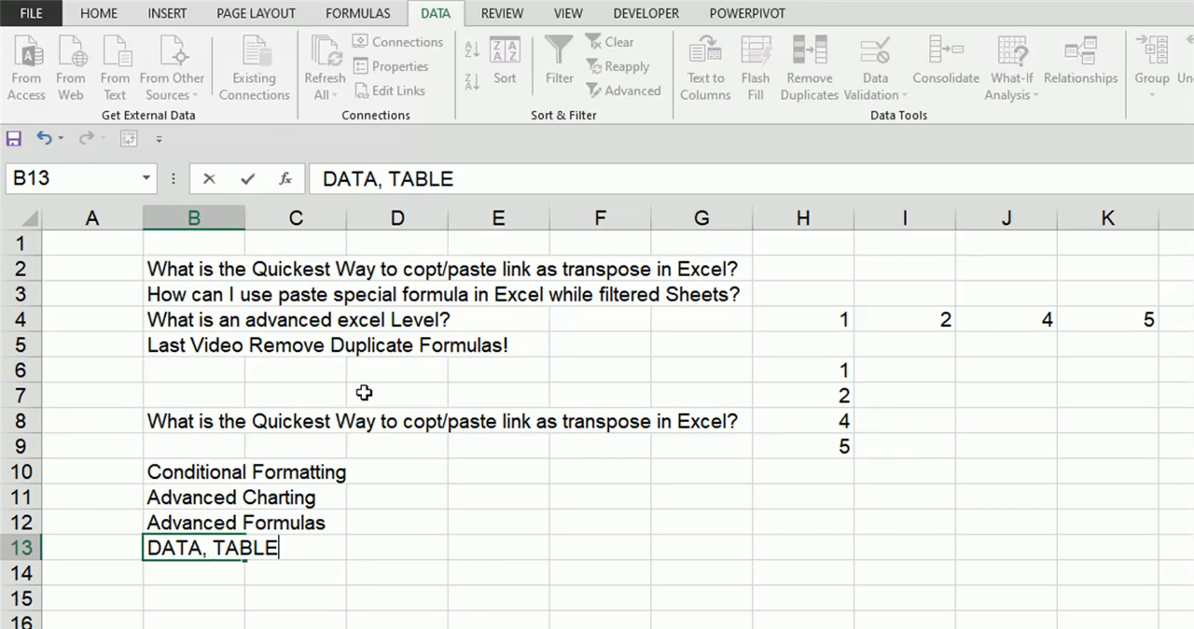
pyautogui.write(', Formatting')
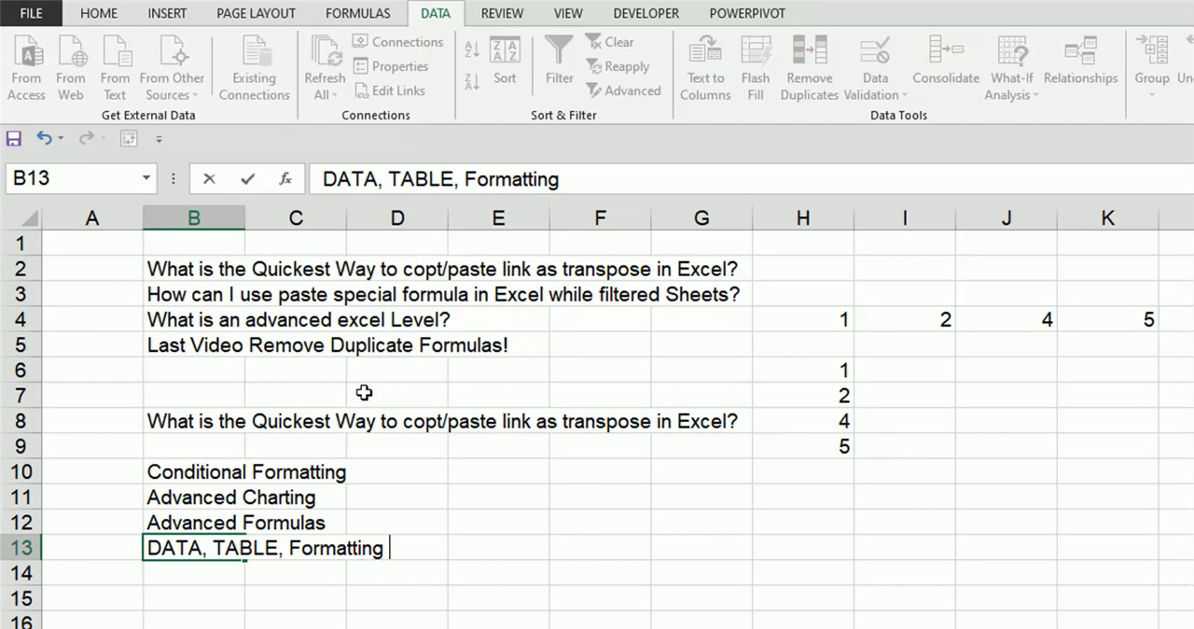
pyautogui.write(' & P')
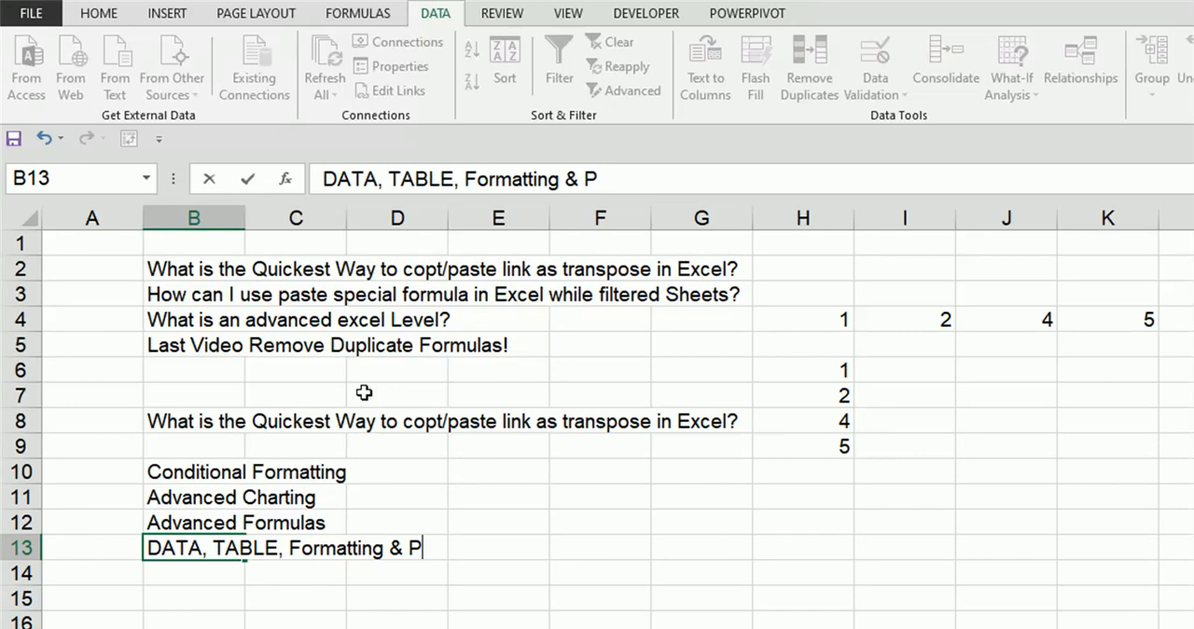
pyautogui.write('ow')
pyautogui.write('Q')
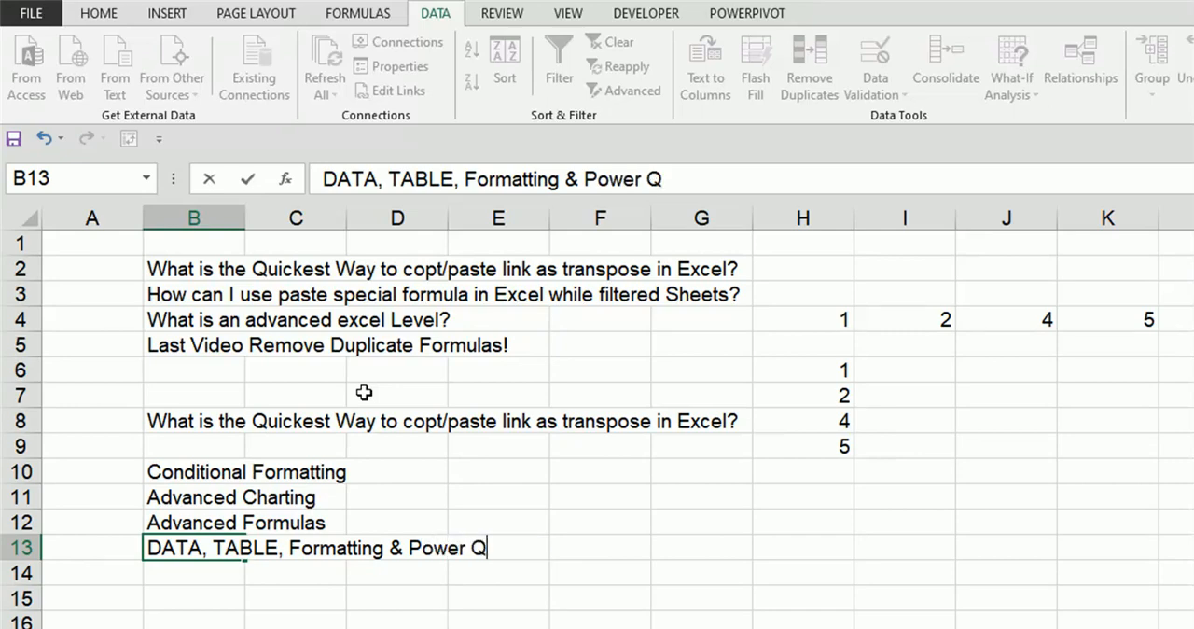
pyautogui.write('uery')
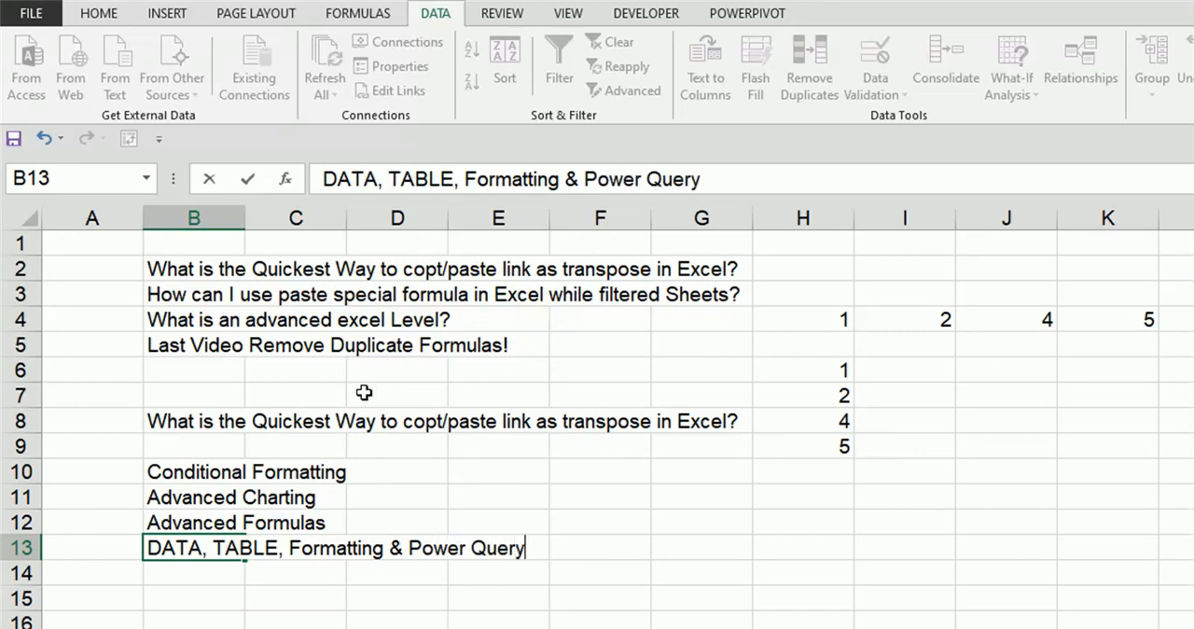
pyautogui.press('Return')
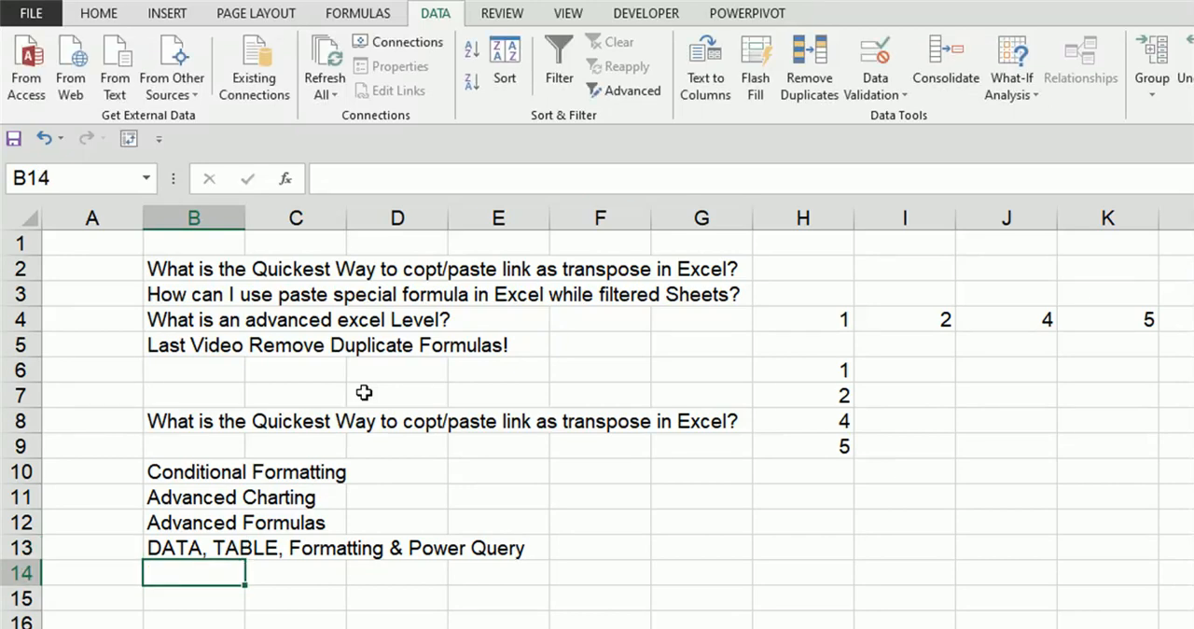
# Step: Enter "VBA & Macros" in cell B14 and "Simulation and Solver" in cell B15
pyautogui.write('VBA & Macros')
pyautogui.press('Return')
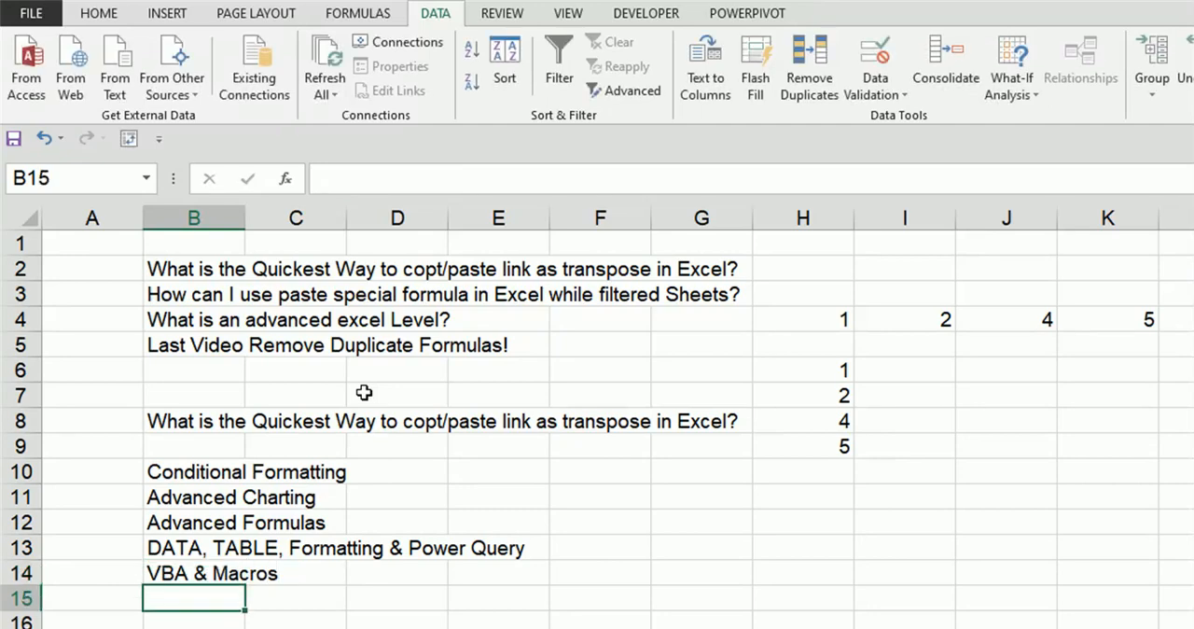
pyautogui.write('Sim')
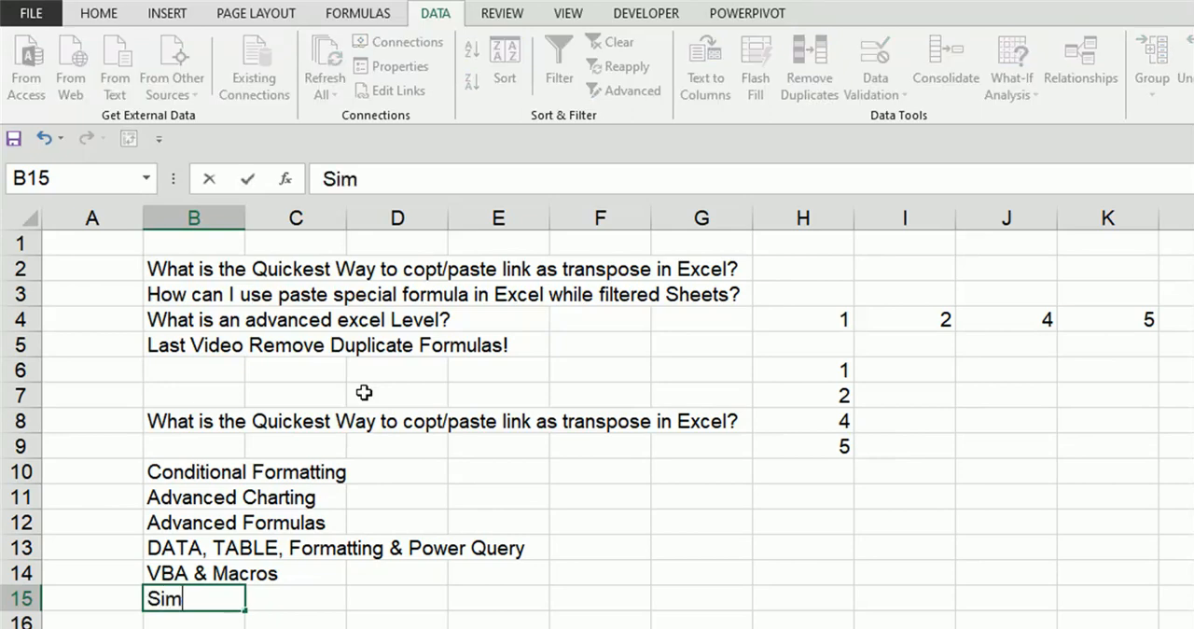
pyautogui.write('ulation')
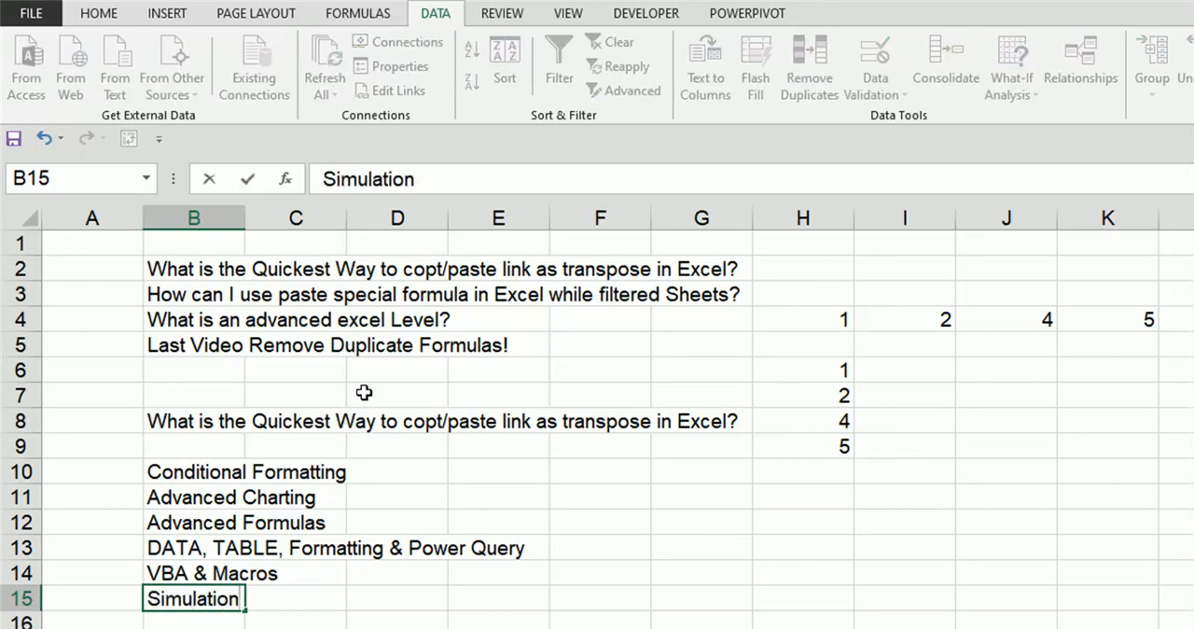
pyautogui.write(' and Solver')
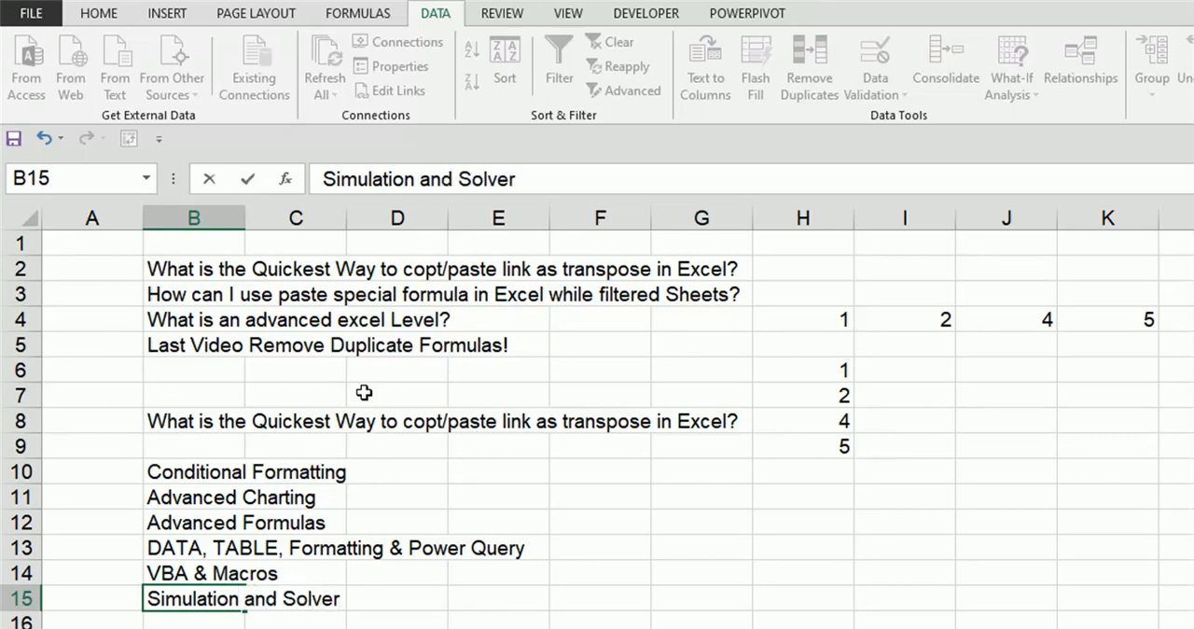
pyautogui.press('Return')
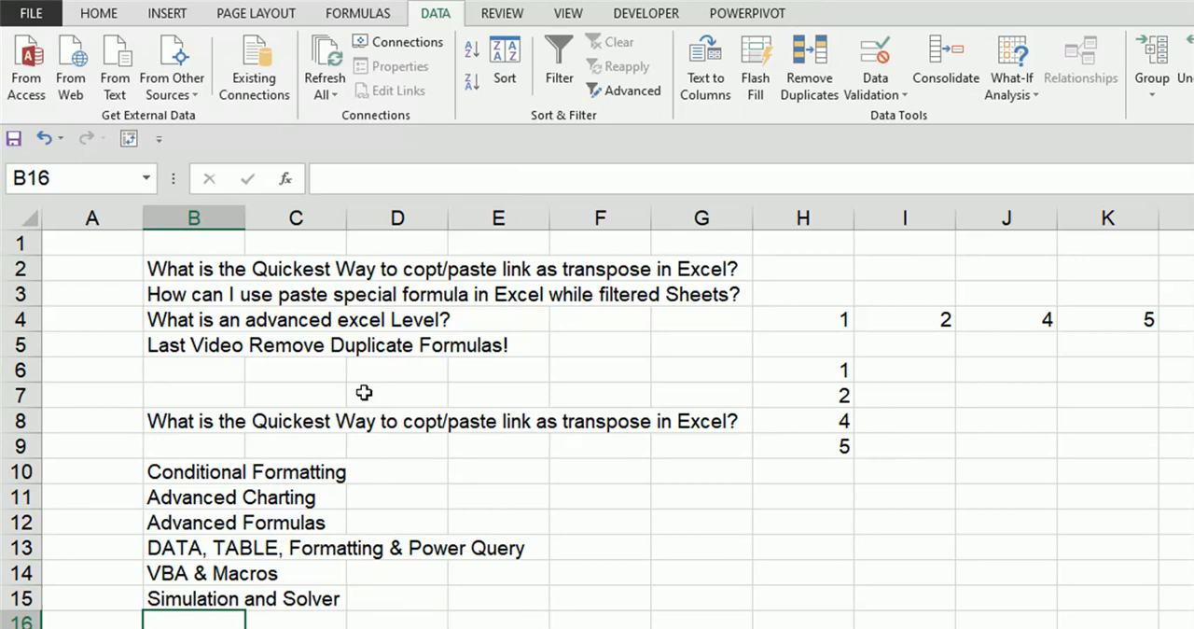
# Step: Enter "Pivot And Pivot Reporting" in cell B16
pyautogui.write('Pivot And Pivot ')
pyautogui.write('Reporting')
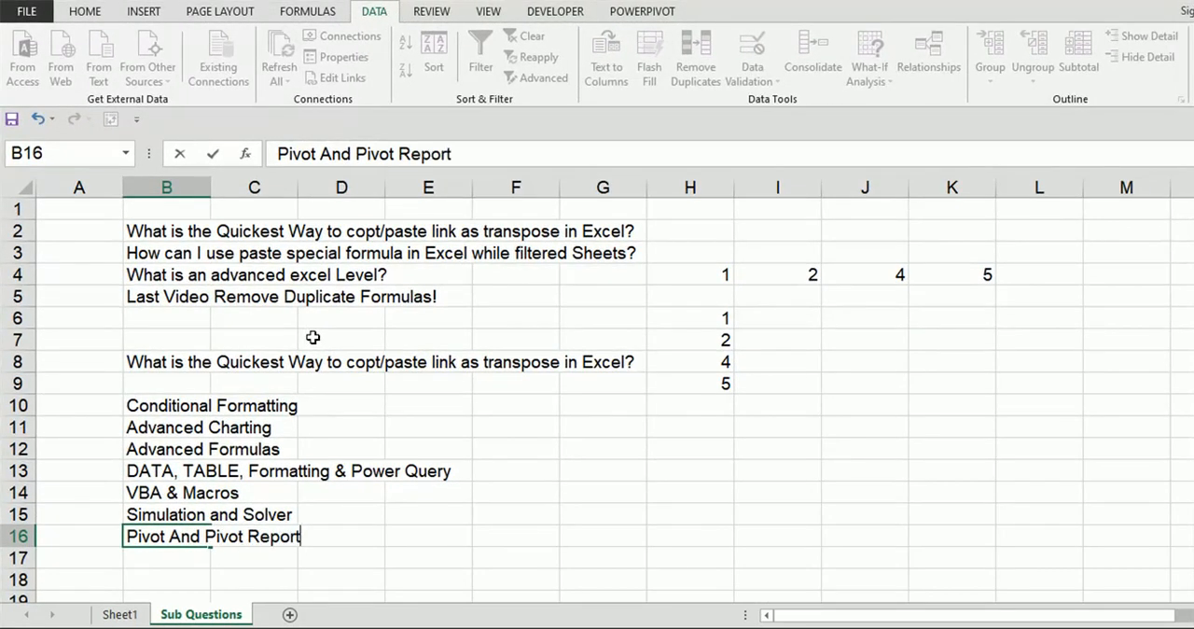
pyautogui.press('Return')
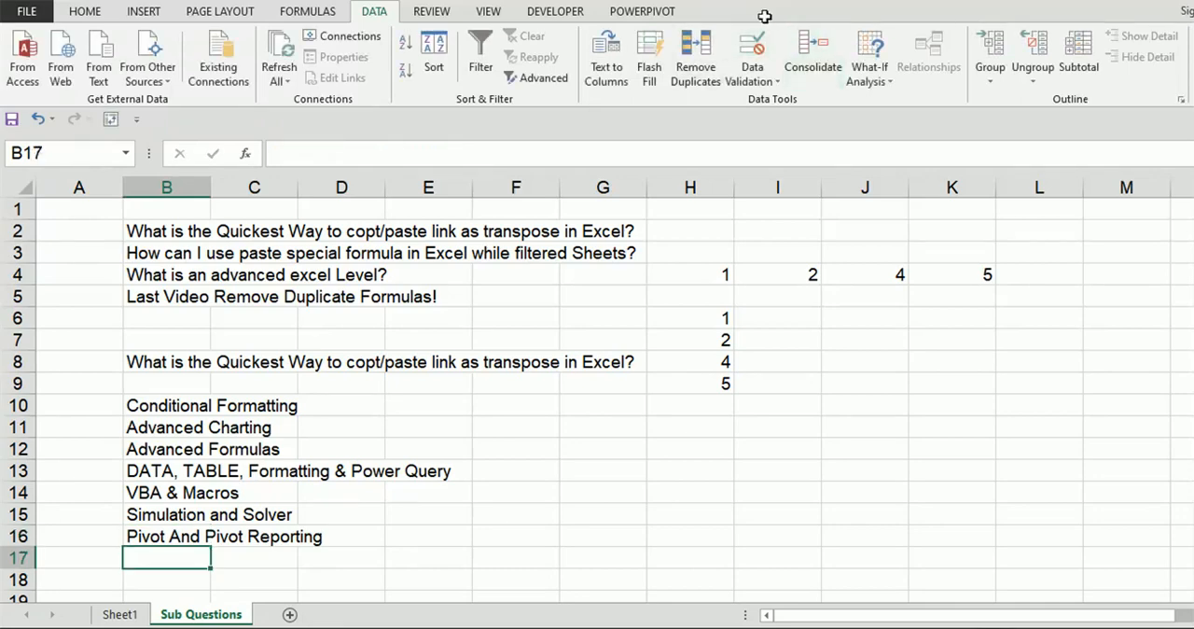
# Step: Try to insert a Power View report into the workbook
pyautogui.click(149, 10)
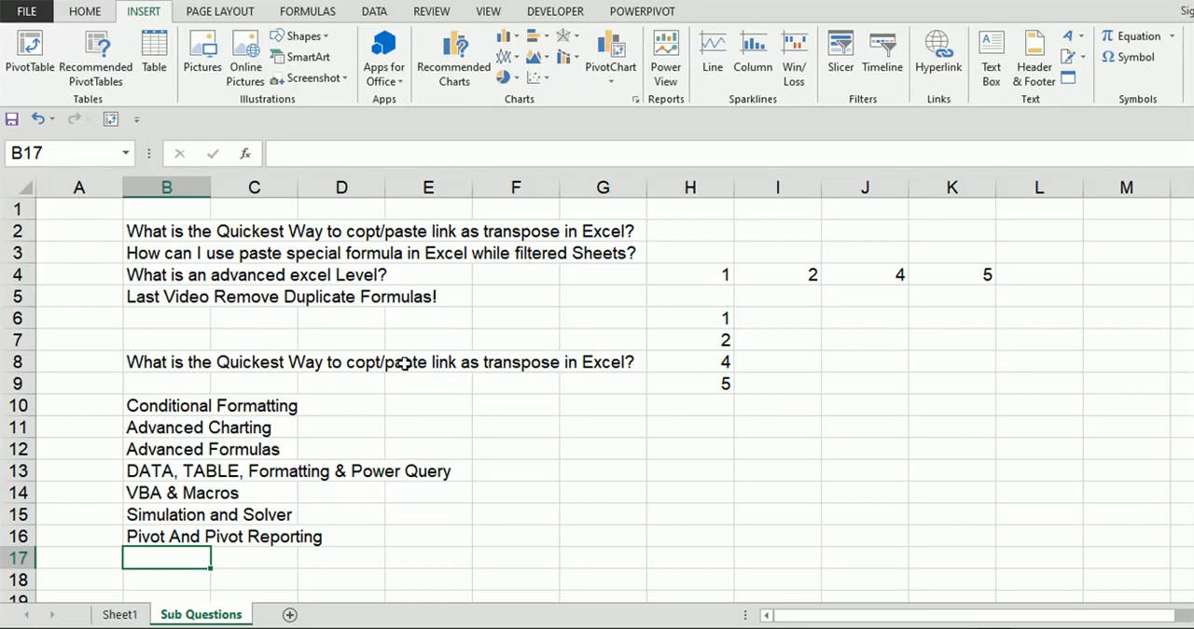
pyautogui.click(663, 63)
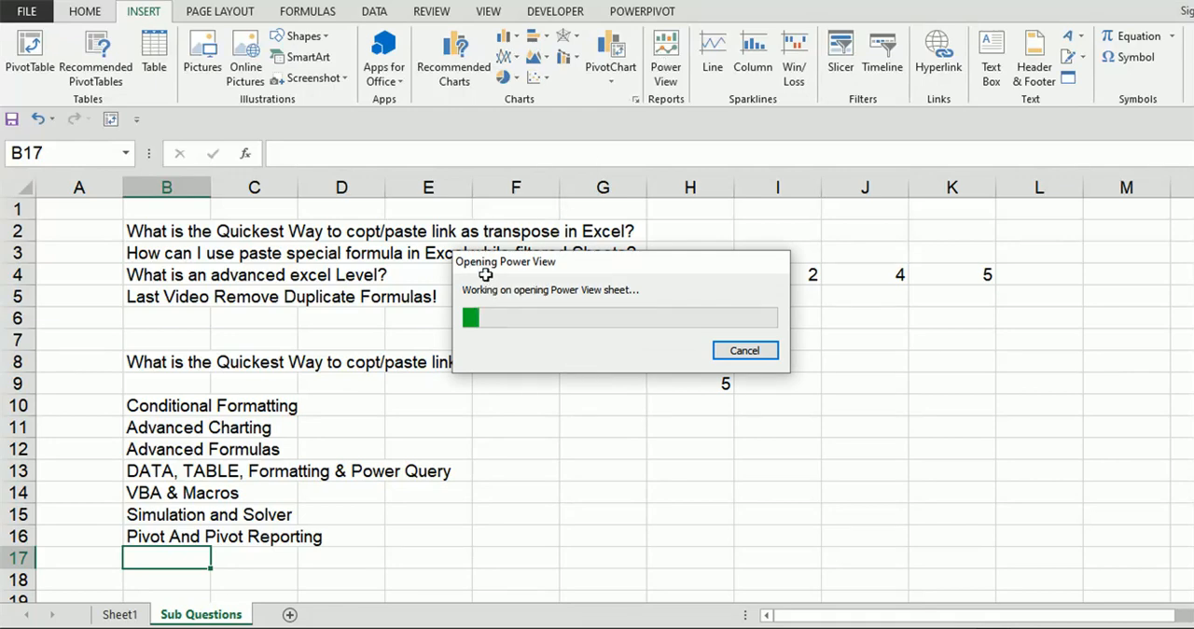
# Step: Fill cell I4 down to I15 as a number series
pyautogui.moveTo(821, 285); pyautogui.dragTo(823, 522)
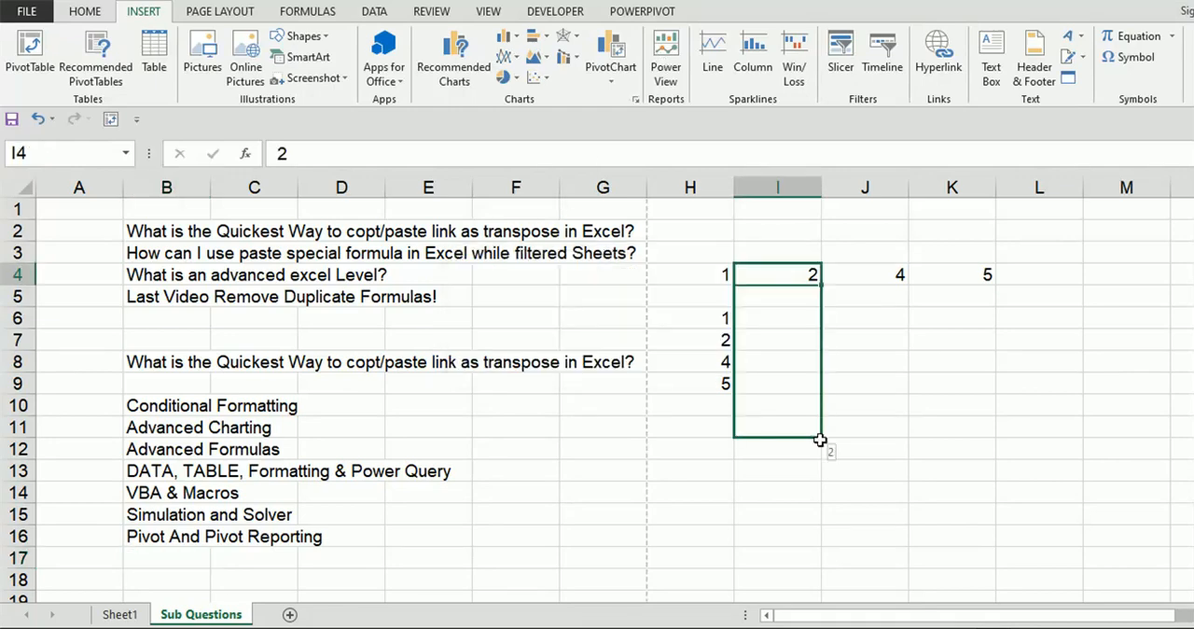
pyautogui.click(837, 534)
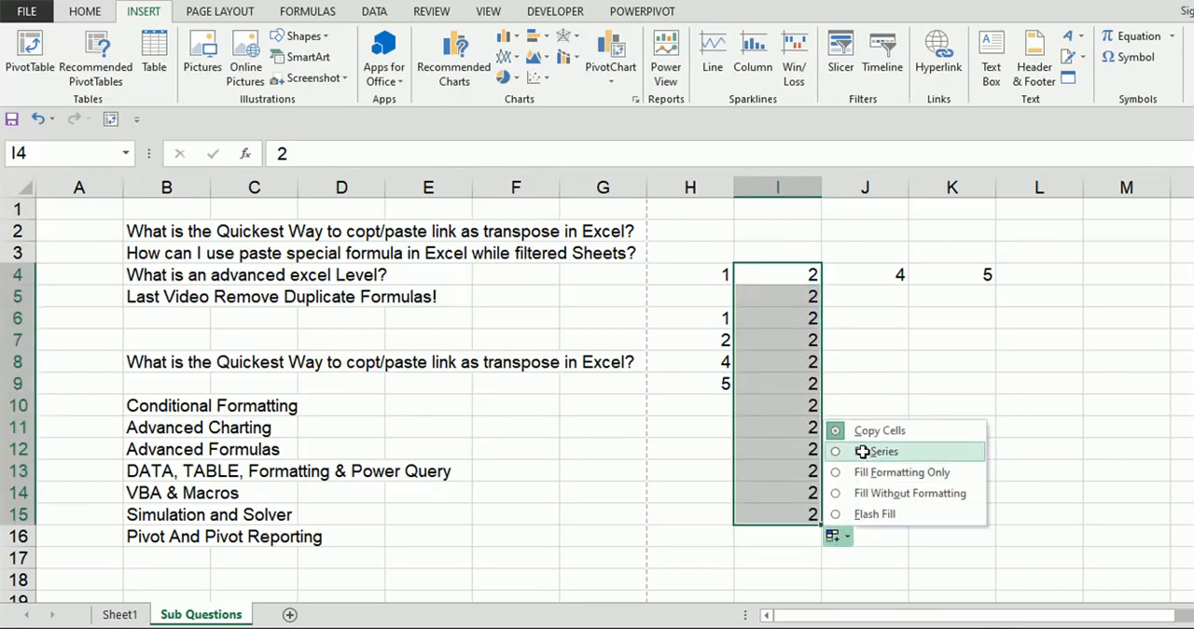
pyautogui.click(863, 452)
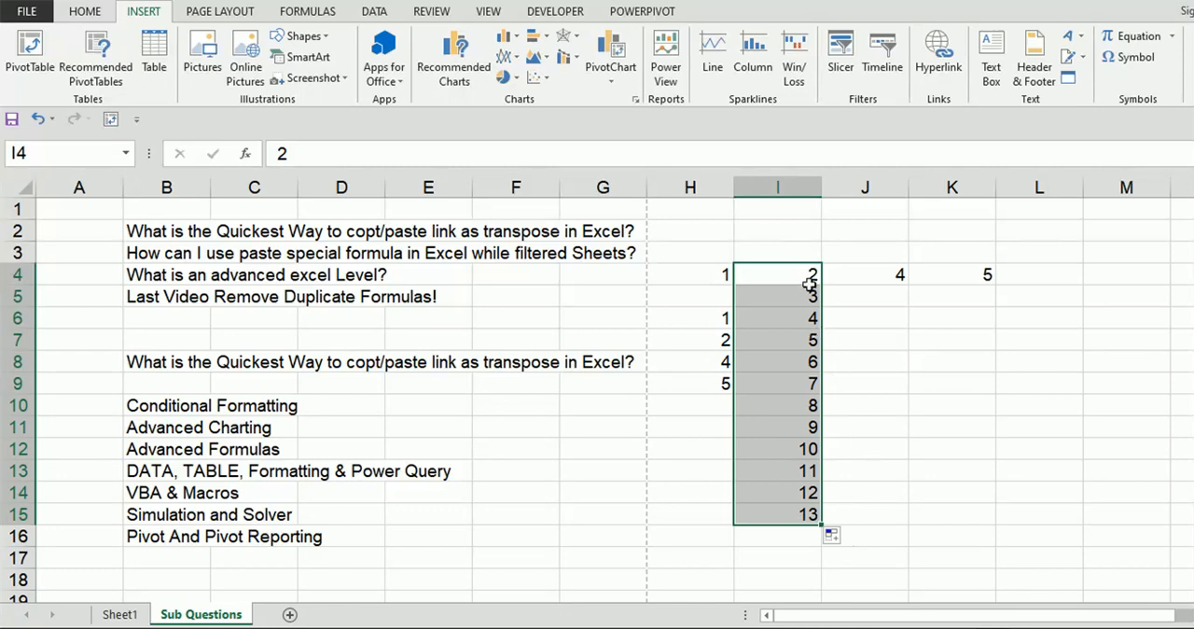
# Step: Copy the value in cell I8 down through I16
pyautogui.click(809, 317)
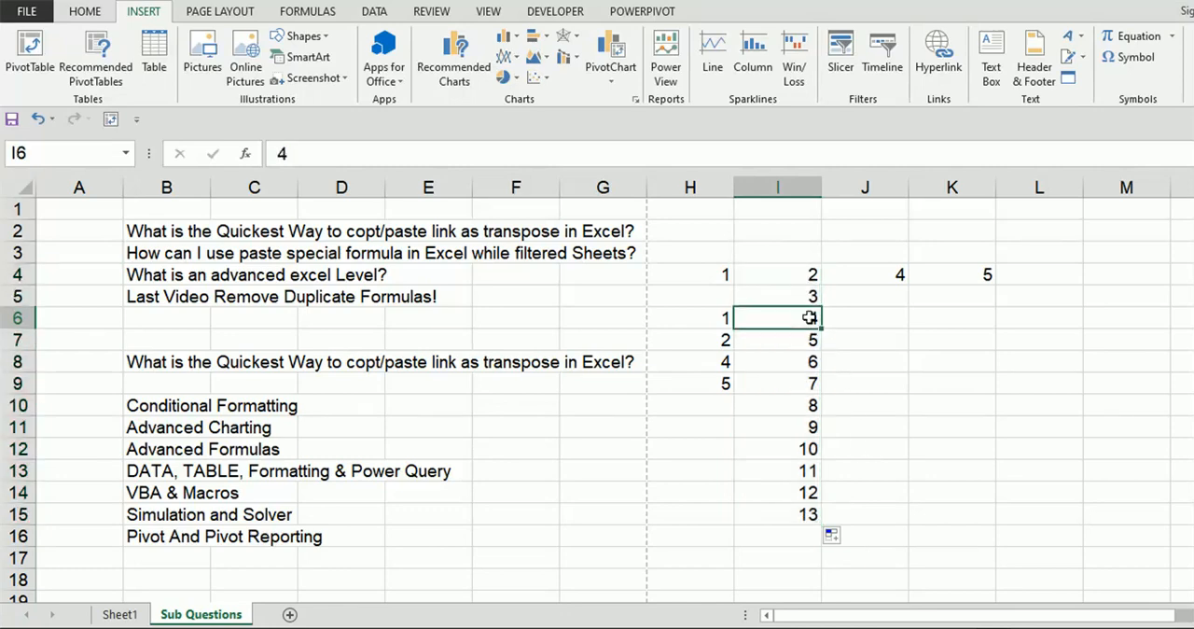
pyautogui.click(808, 364)
pyautogui.moveTo(822, 372); pyautogui.dragTo(827, 540)
# Step: Begin a COUNTIF formula in cell J4 with I4:I16 as its range
pyautogui.click(850, 314)
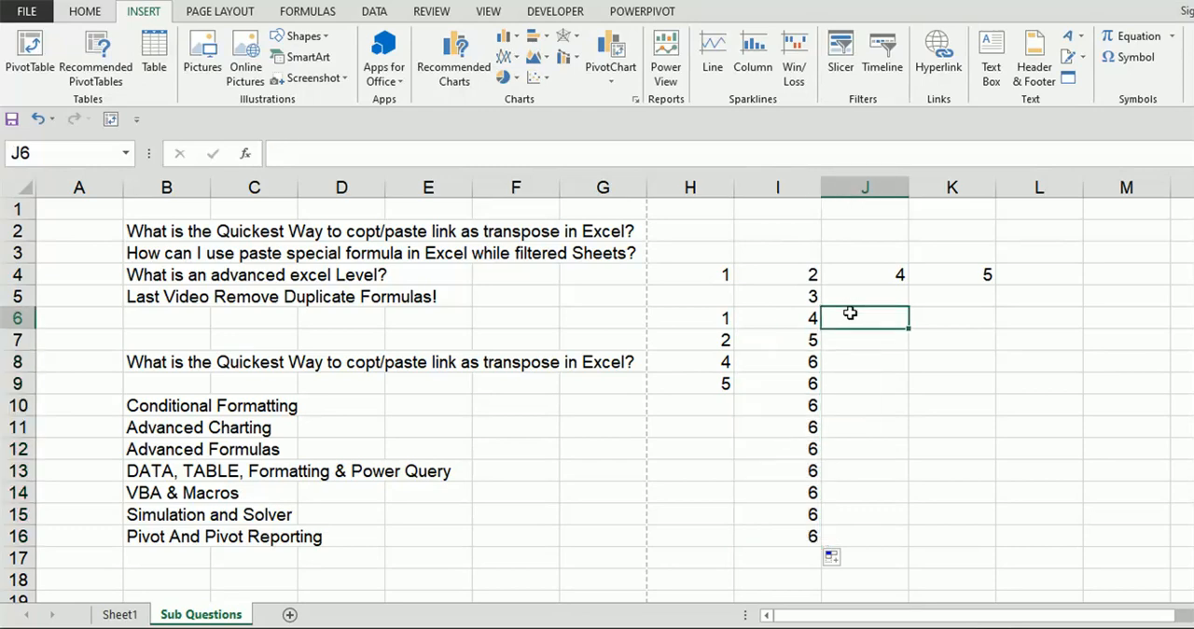
pyautogui.click(841, 280)
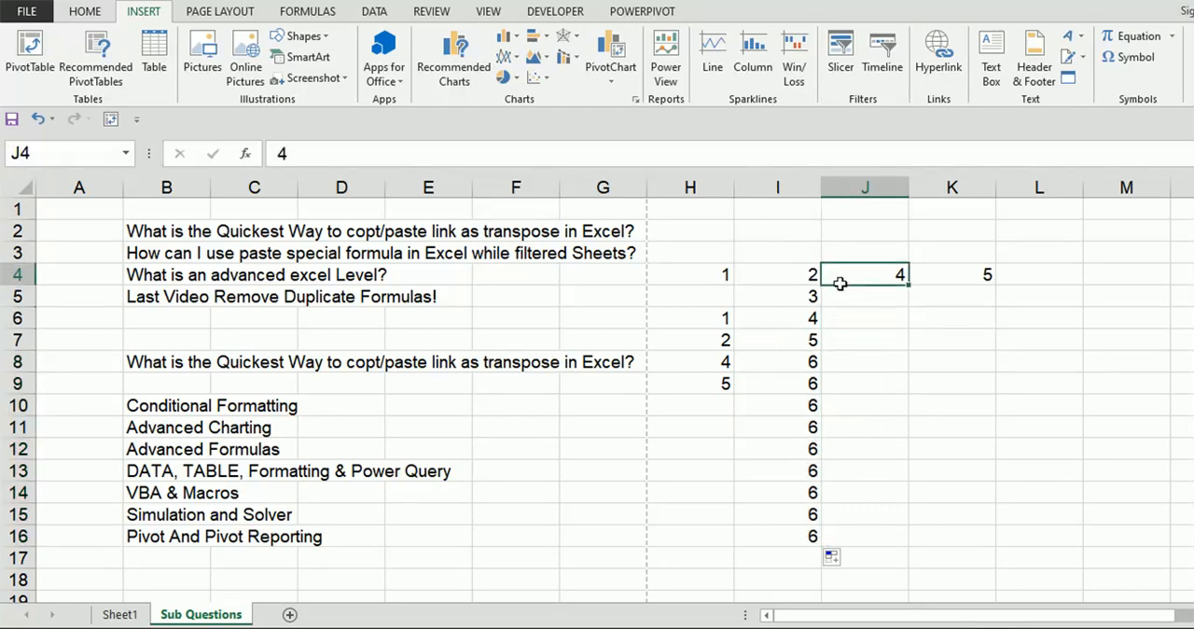
pyautogui.write('=count')
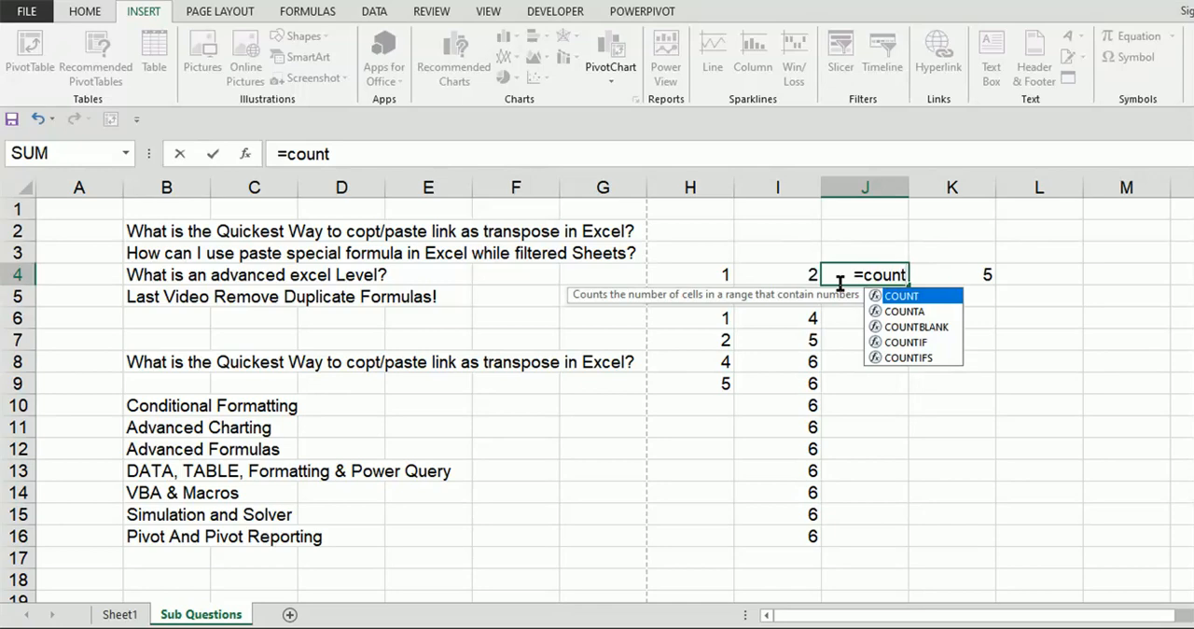
pyautogui.press('Down')
pyautogui.press('Down')
pyautogui.press('Down')
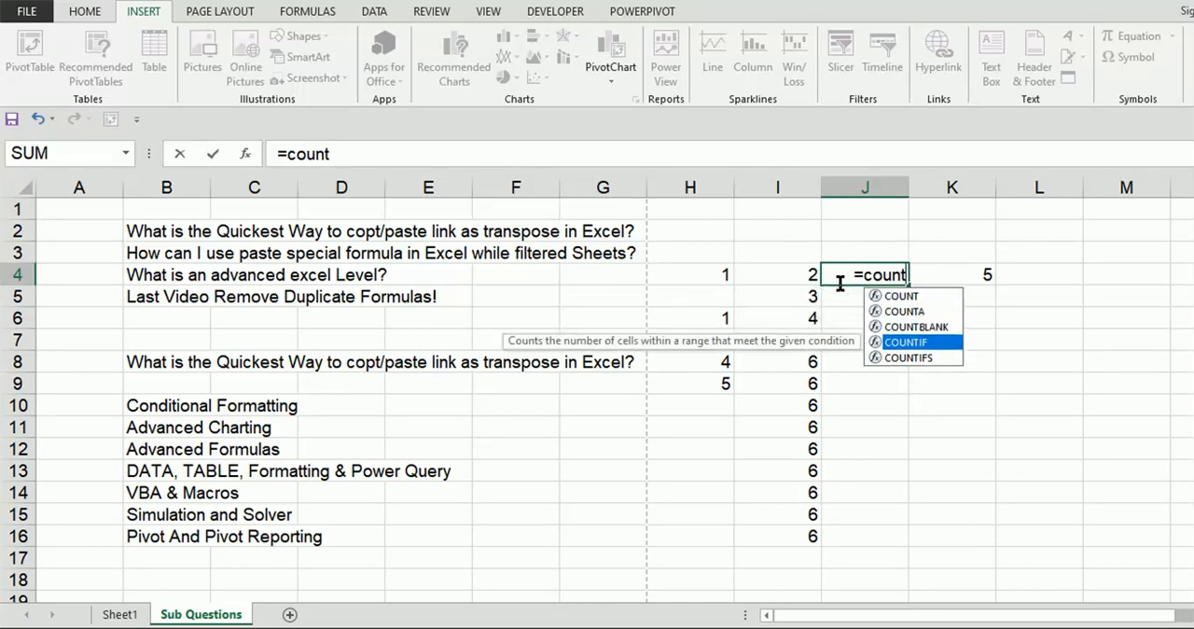
pyautogui.press('Tab')
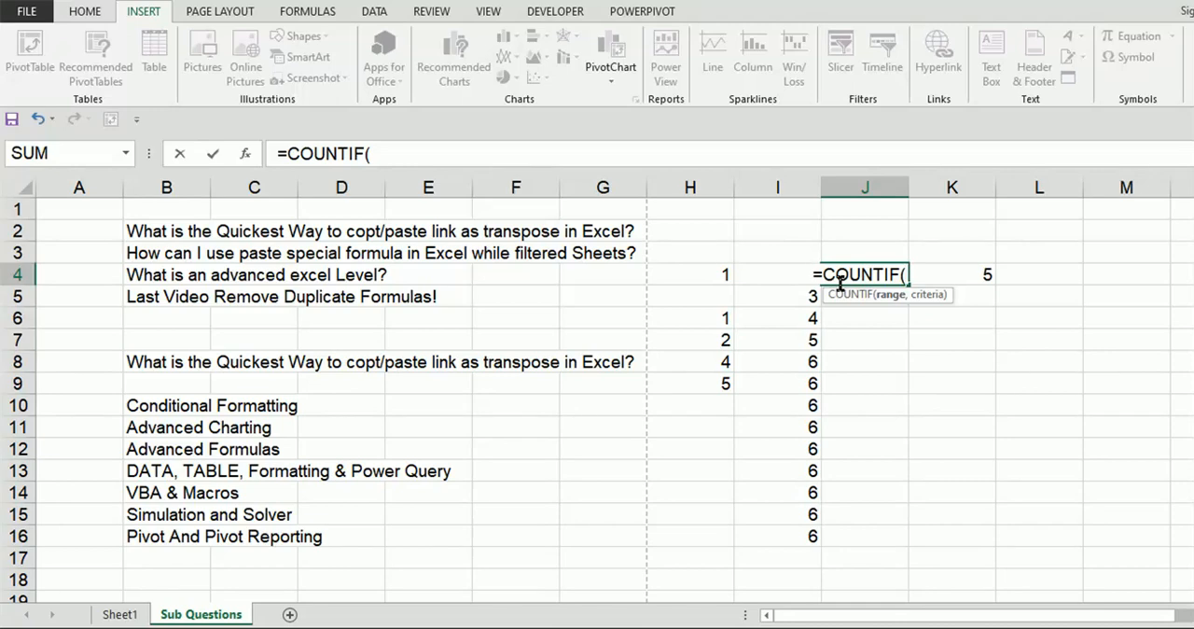
pyautogui.press('Left')
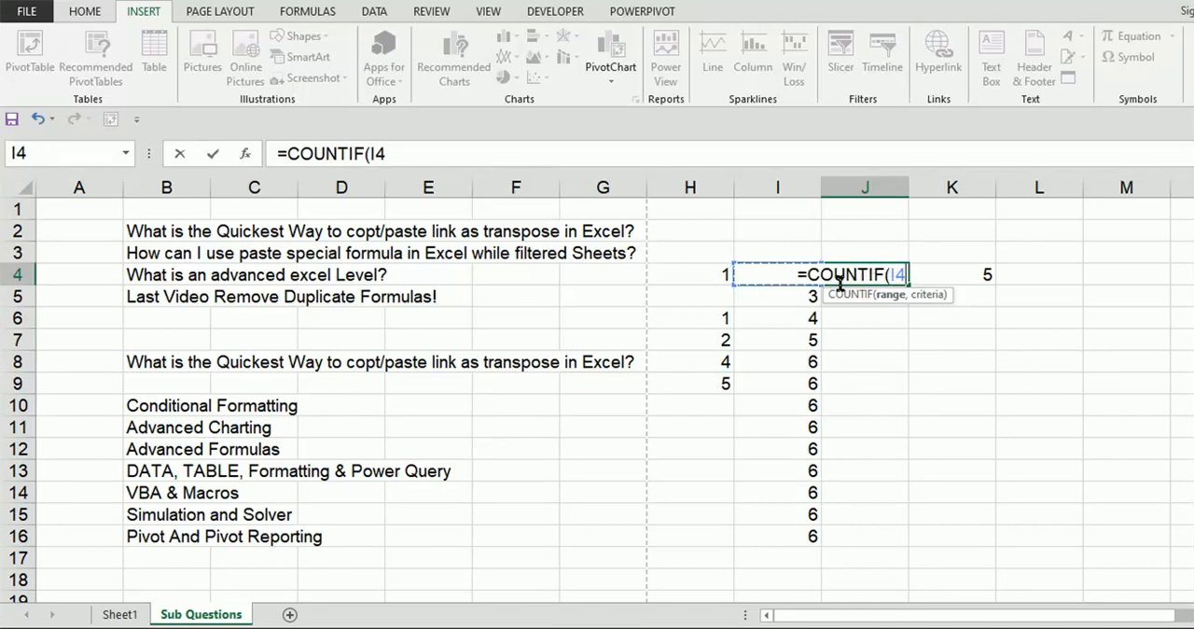
pyautogui.hotkey('ctrl', 'shift', 'Down')
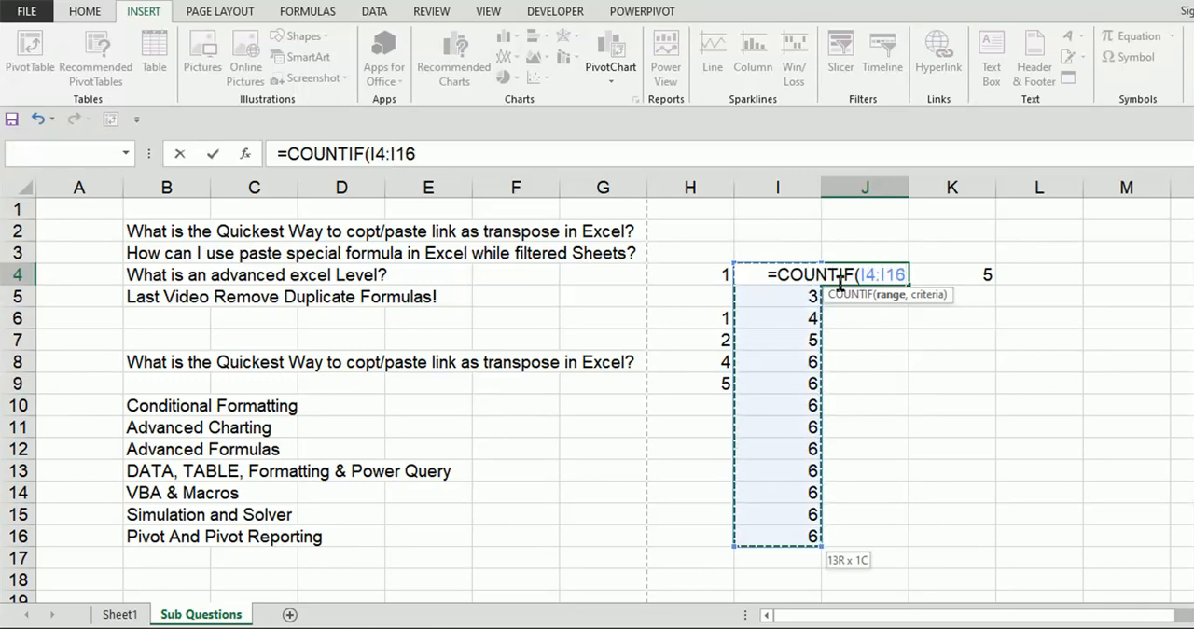
# Step: Anchor the COUNTIF range start as $I$4, set the criteria to I4, and test the count with <2
pyautogui.click(384, 153)
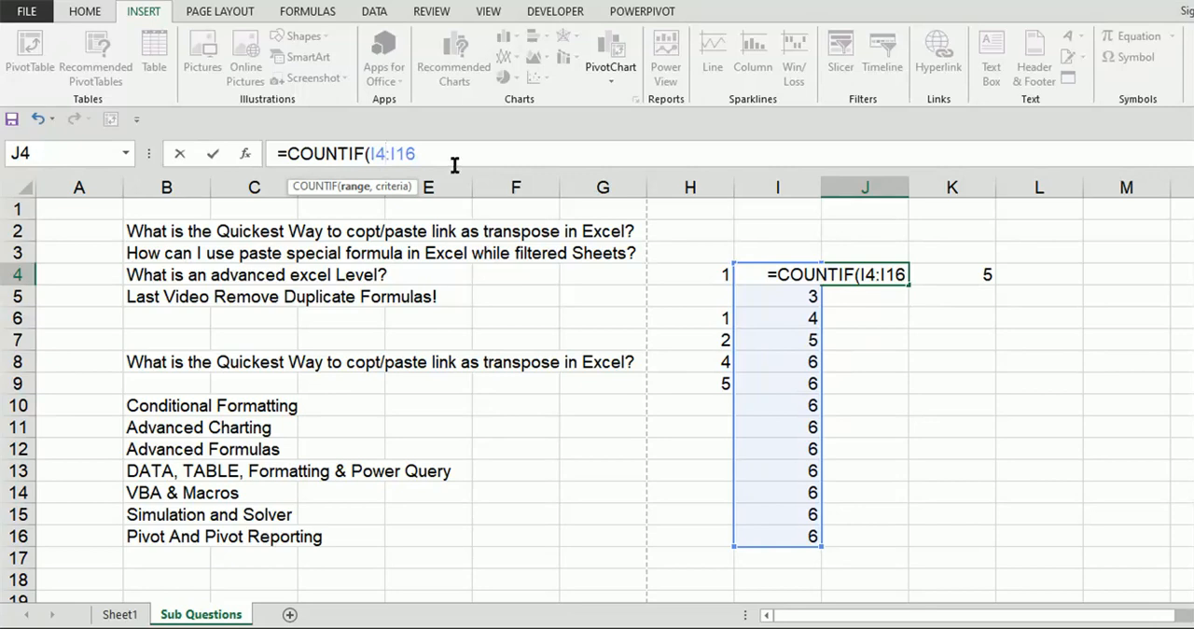
pyautogui.press('F4')
pyautogui.click(424, 155)
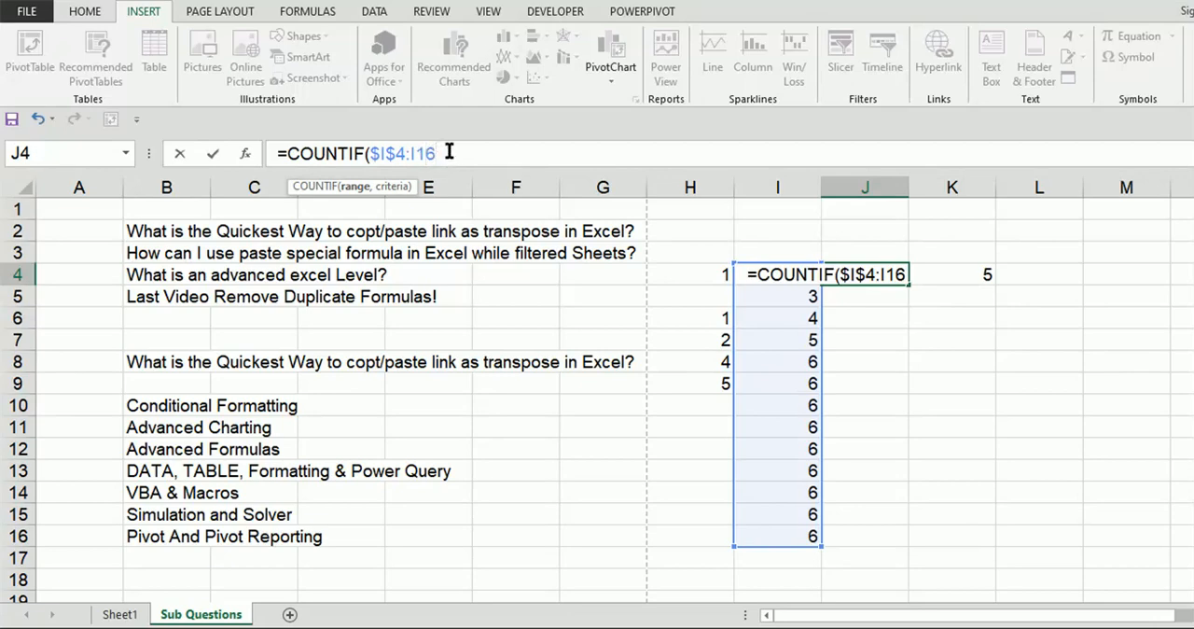
pyautogui.write(',')
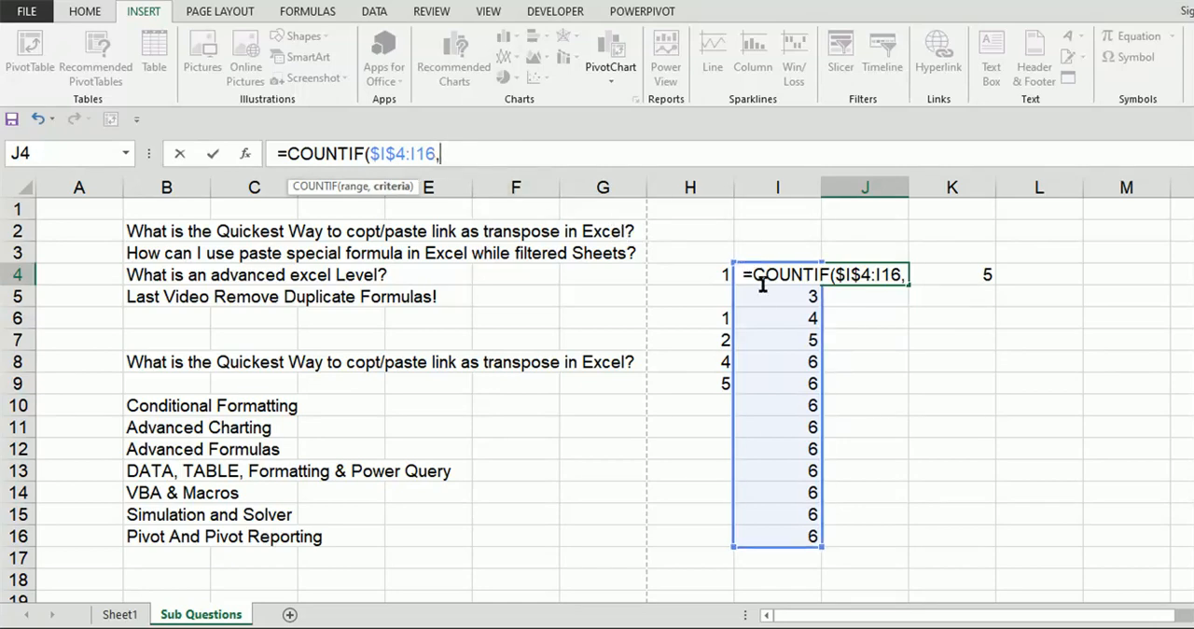
pyautogui.click(717, 275)
pyautogui.press('Right')
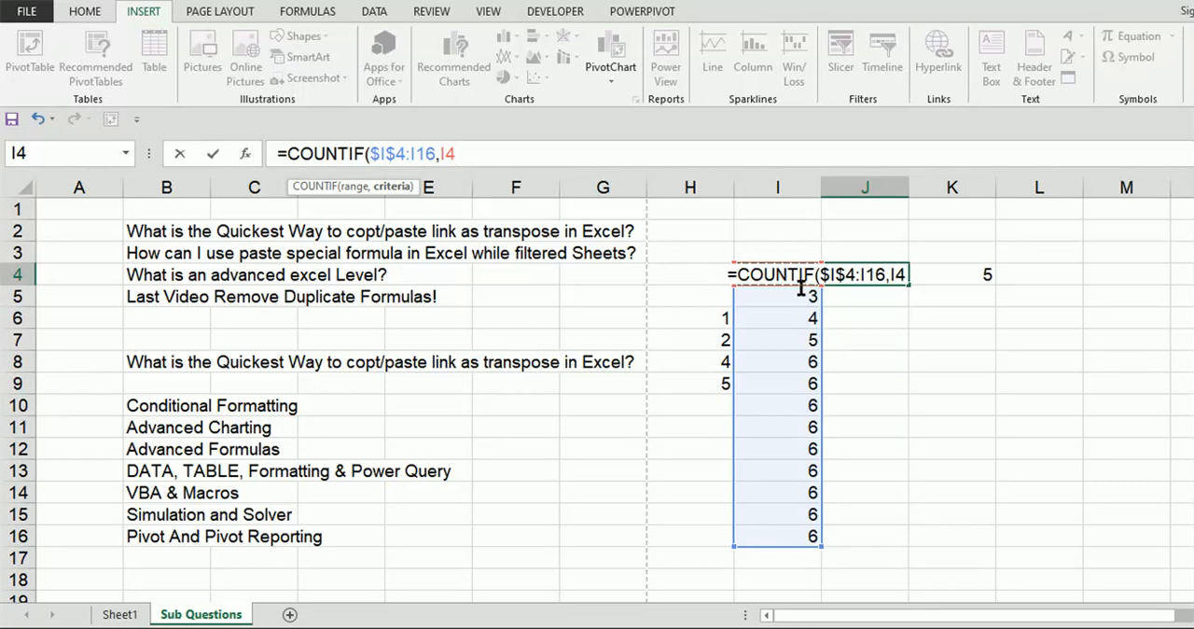
pyautogui.write(')')
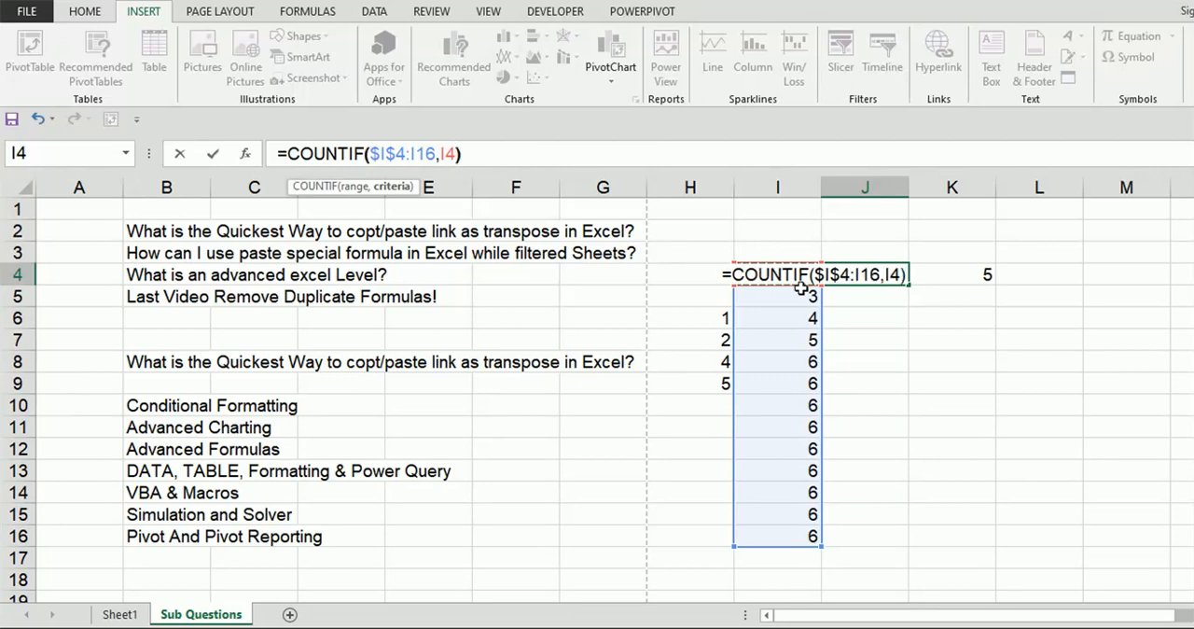
pyautogui.write('<2')
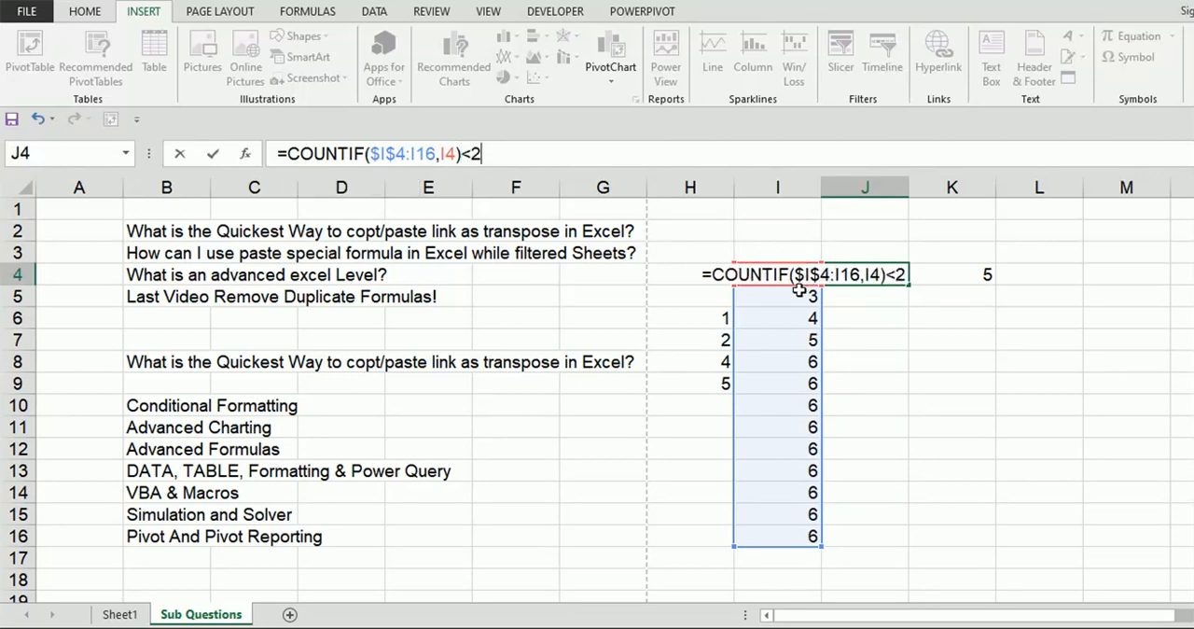
# Step: Shorten the COUNTIF range to $I$4:I4 and fill the formula from J4 down to J16
pyautogui.click(435, 153)
pyautogui.press('BackSpace')
pyautogui.press('BackSpace')
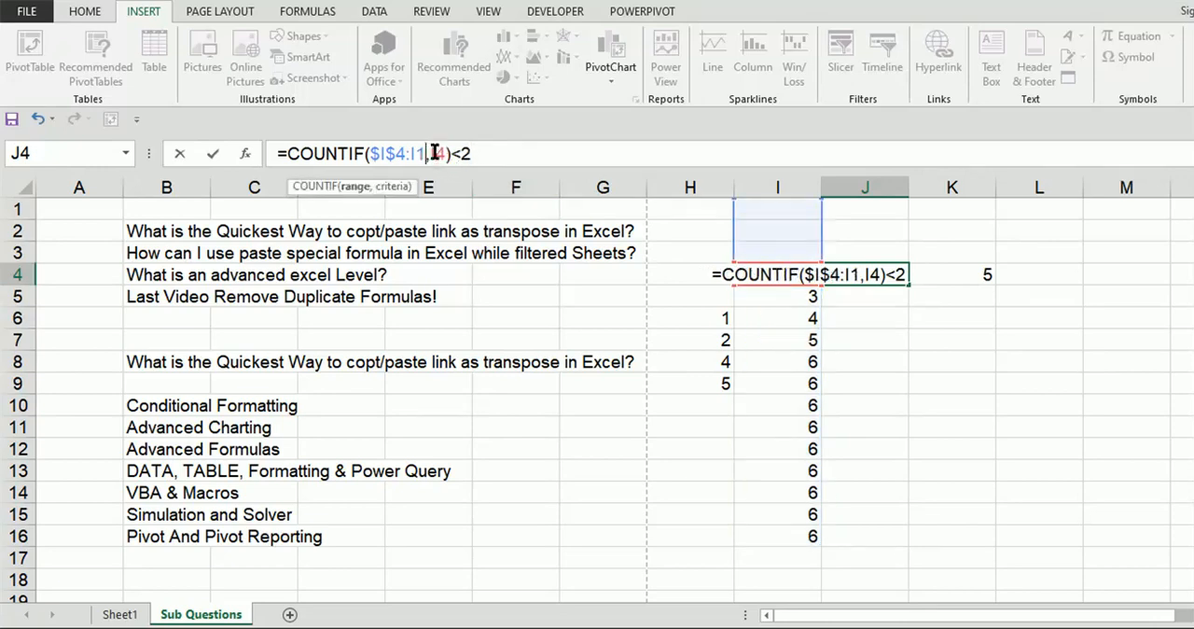
pyautogui.write('4')
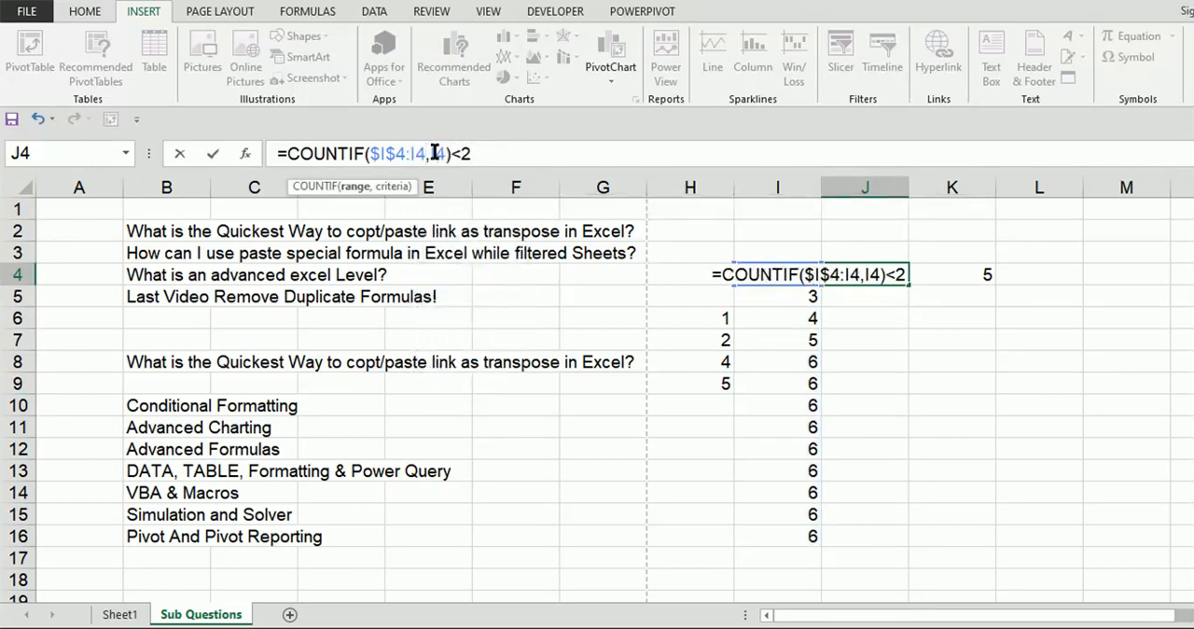
pyautogui.click(515, 157)
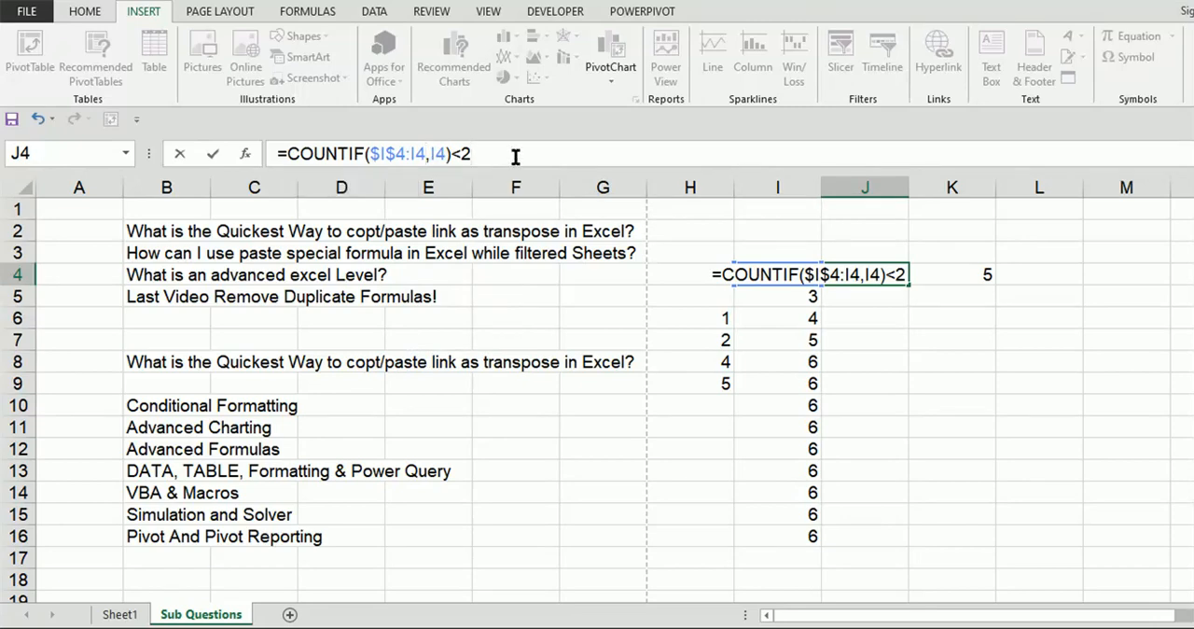
pyautogui.press('Tab')
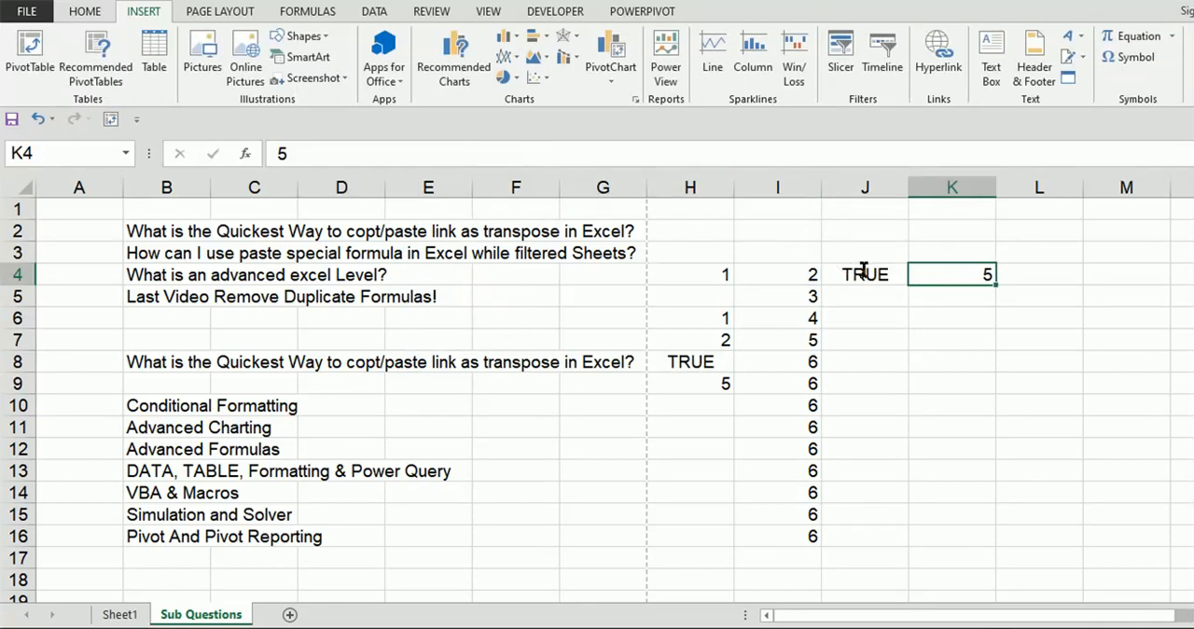
pyautogui.click(864, 272)
pyautogui.doubleClick(910, 283)
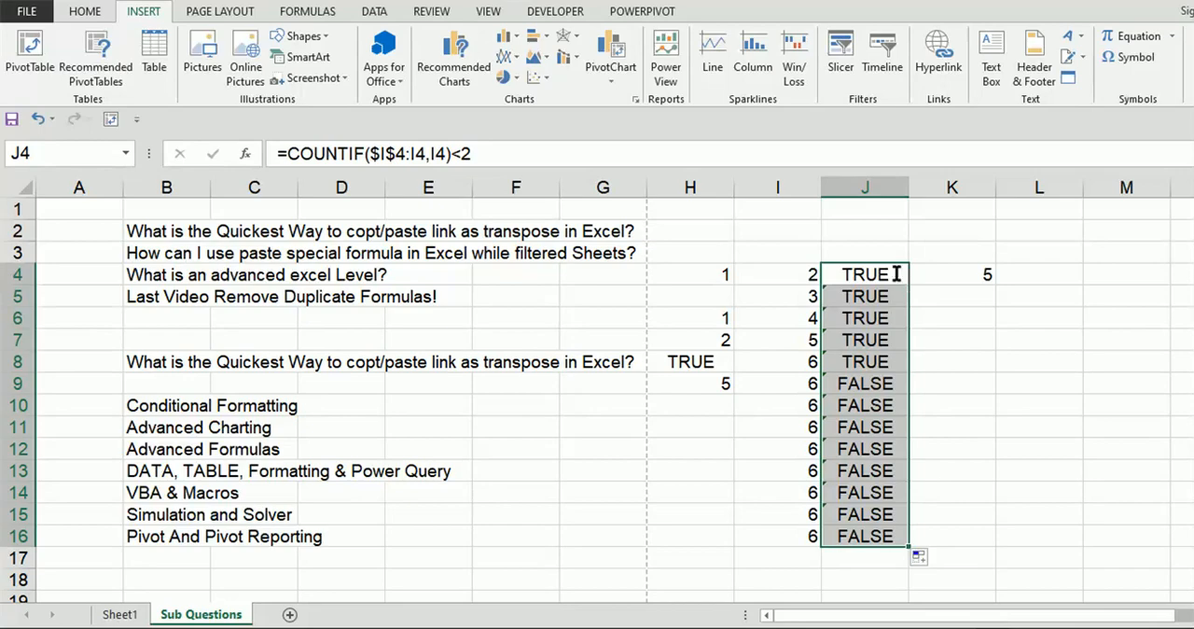
# Step: Change the comparison in the J4 formula to >1 and refill it down to J16
pyautogui.click(463, 154)
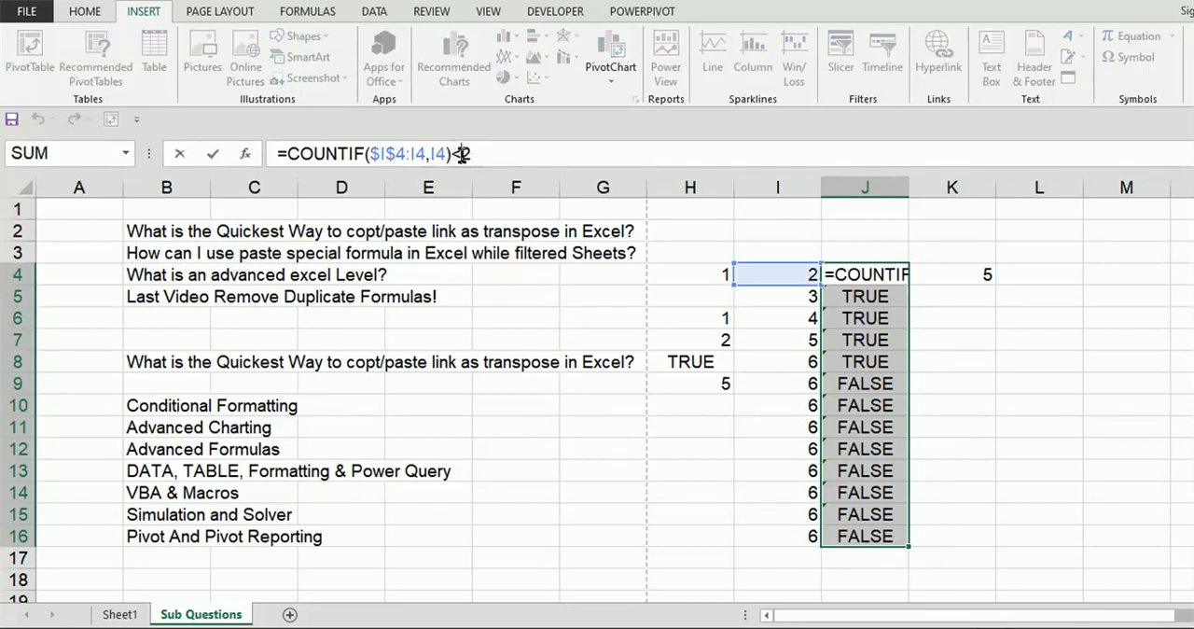
pyautogui.press('BackSpace')
pyautogui.write('>')
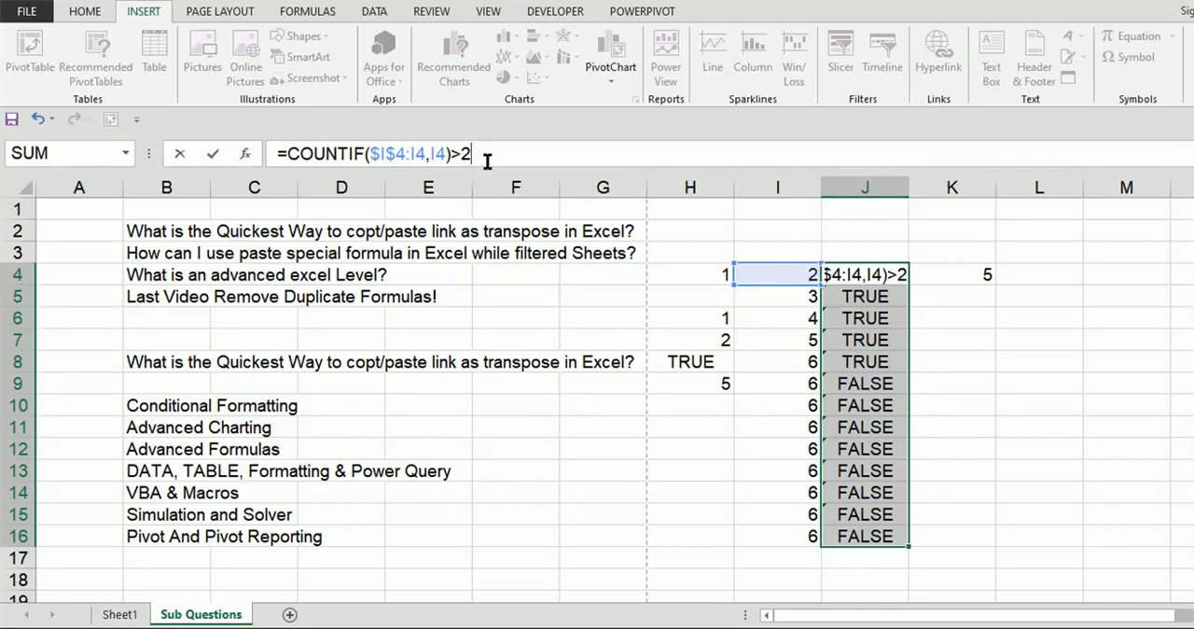
pyautogui.press('BackSpace')
pyautogui.write('1')
pyautogui.press('Return')
pyautogui.press('Left')
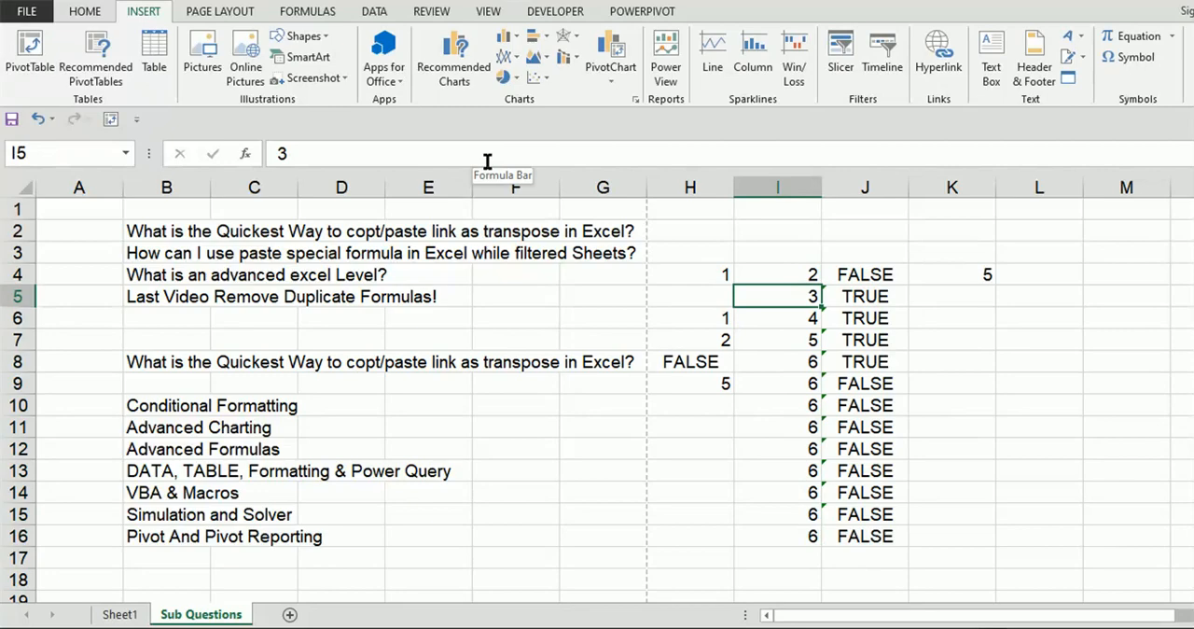
pyautogui.press('Up')
pyautogui.press('Right')
pyautogui.press('Right')
pyautogui.press('Left')
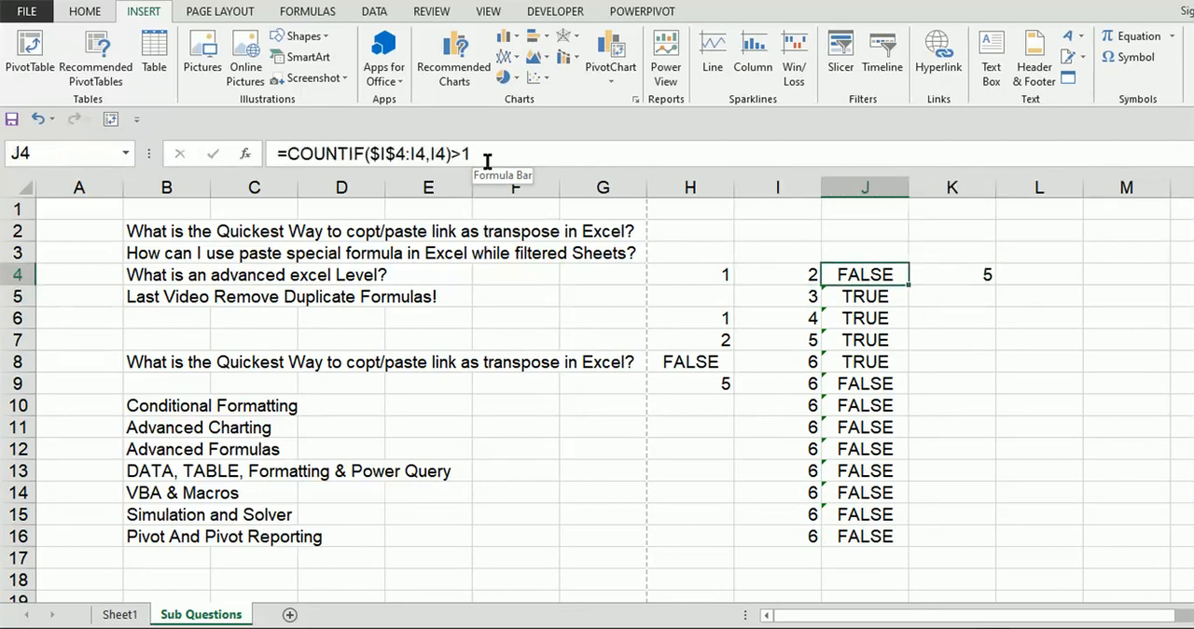
pyautogui.doubleClick(908, 284)
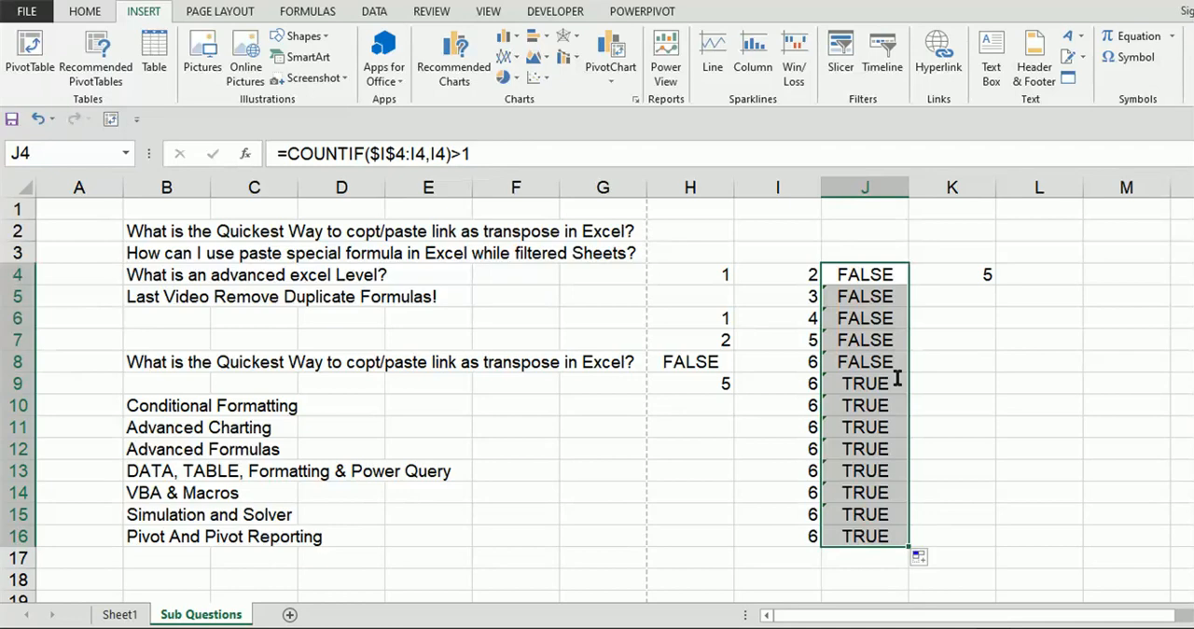
pyautogui.click(878, 364)
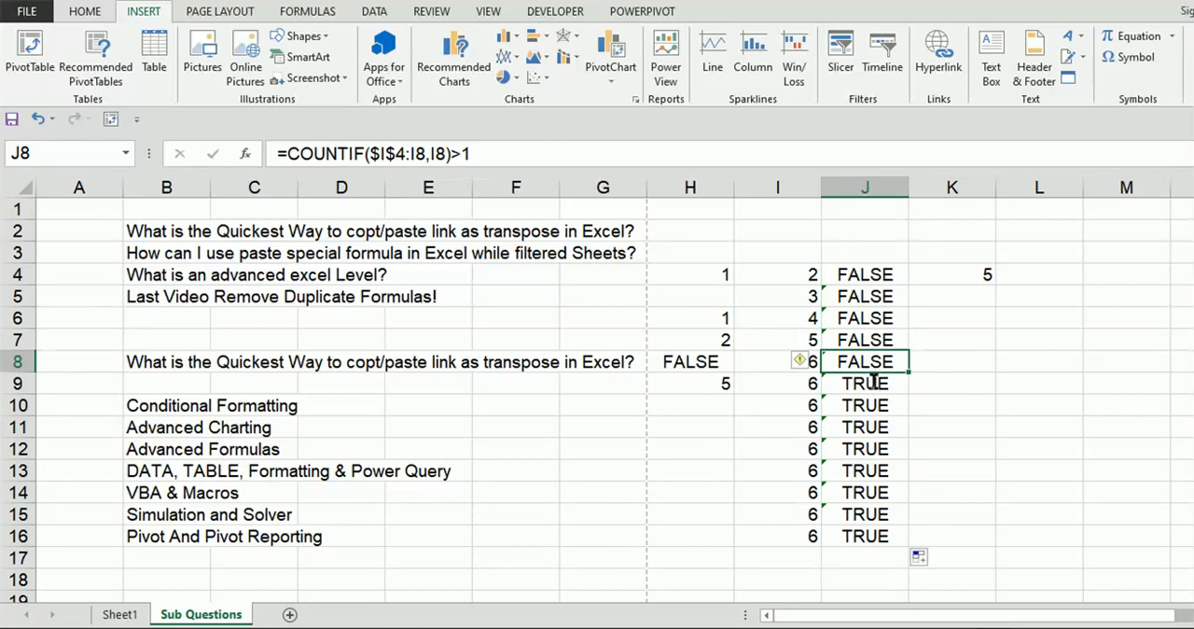
pyautogui.click(874, 382)
# Step: Set the comparison in the J4 formula back to <2 and refill it down to J16
pyautogui.click(876, 275)
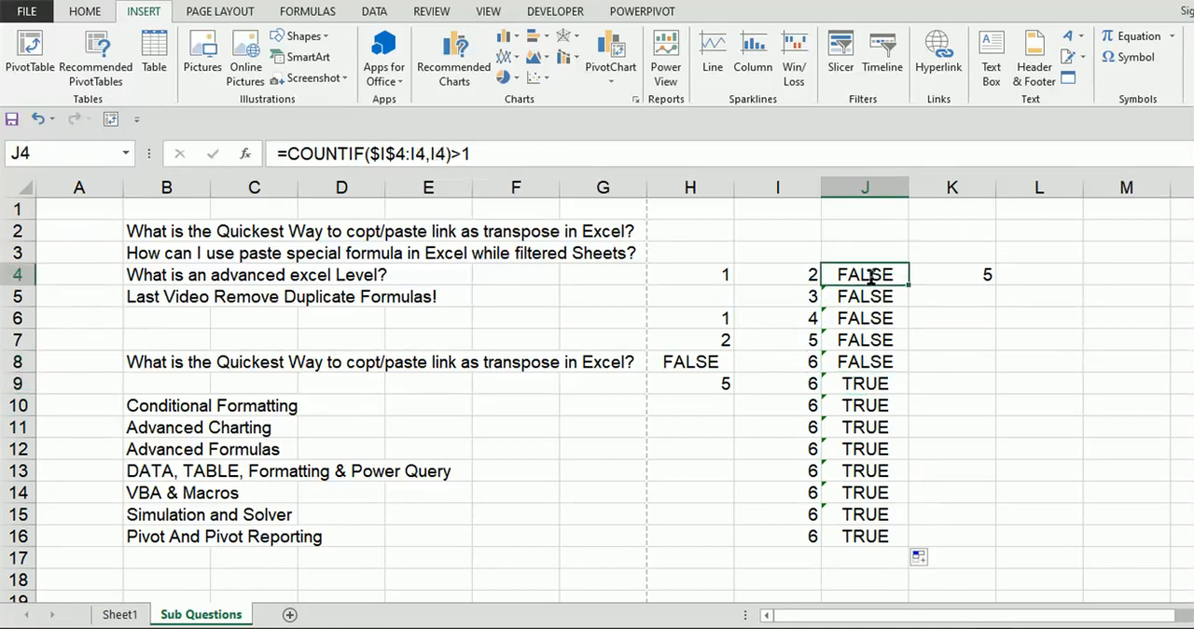
pyautogui.click(465, 154)
pyautogui.press('BackSpace')
pyautogui.press('BackSpace')
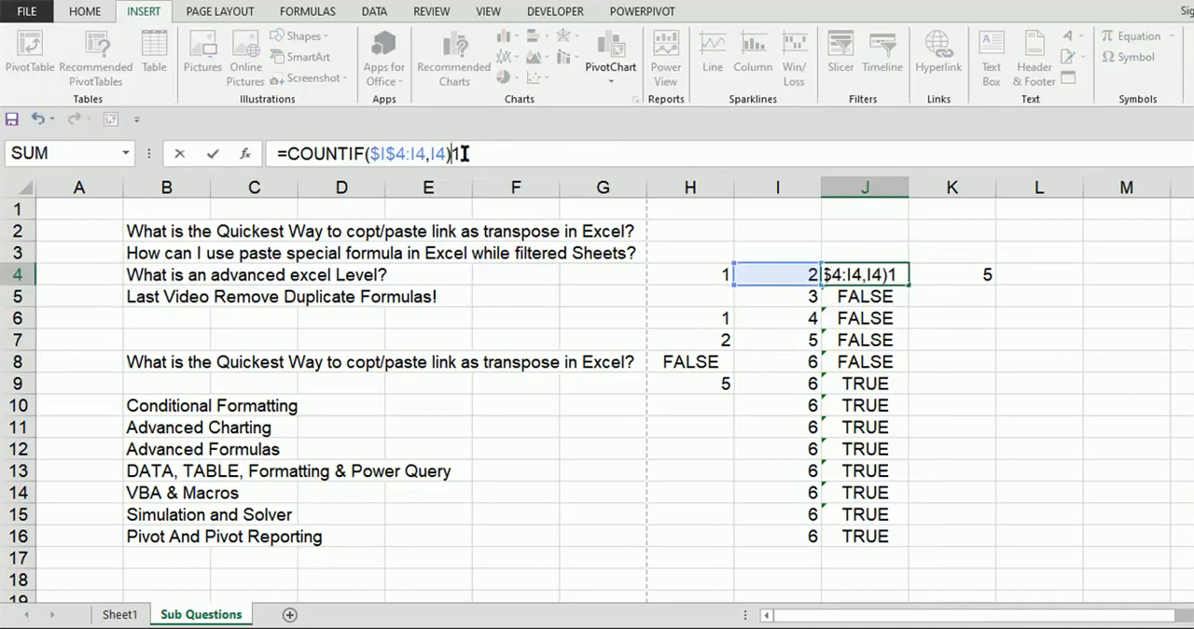
pyautogui.write('<1')
pyautogui.press('BackSpace')
pyautogui.write('2')
pyautogui.press('Tab')
pyautogui.press('Left')
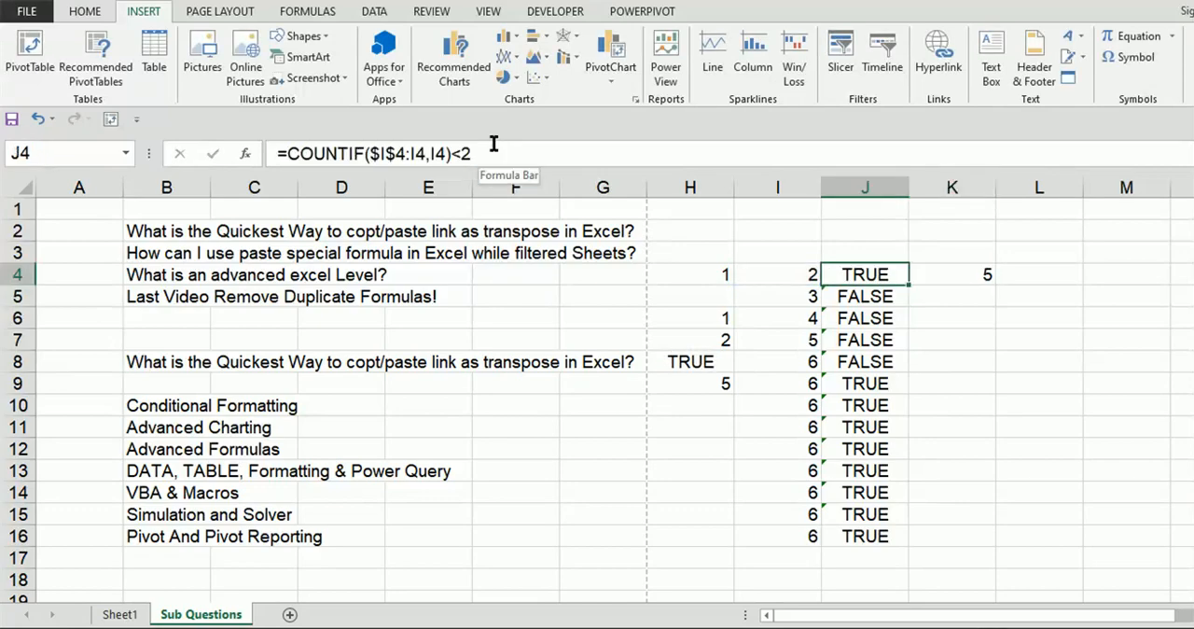
pyautogui.doubleClick(910, 284)
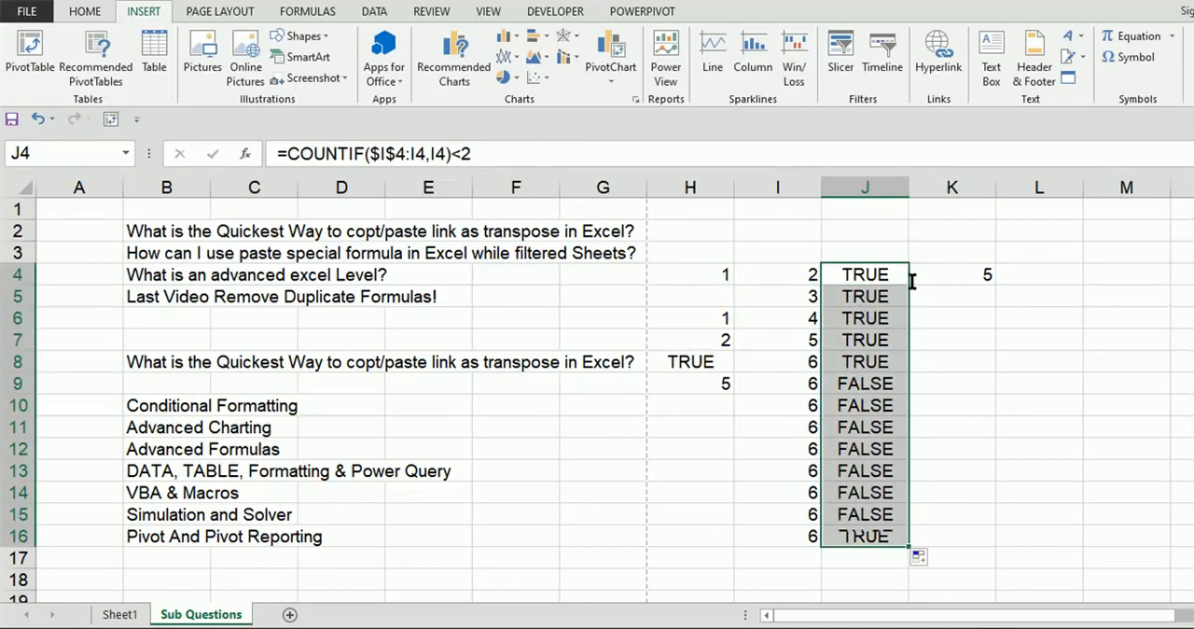
pyautogui.click(865, 360)
pyautogui.click(884, 381)
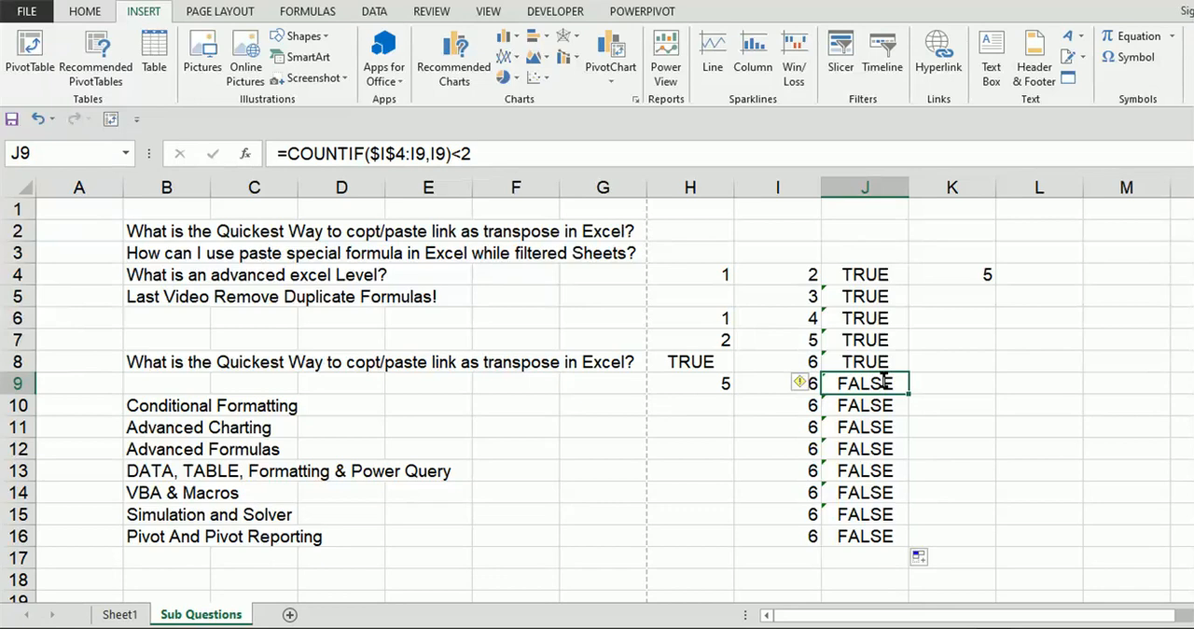
# Step: Enter "Subscribe", "Like" and "Share" in cells I1, J1 and K1
pyautogui.click(753, 218)
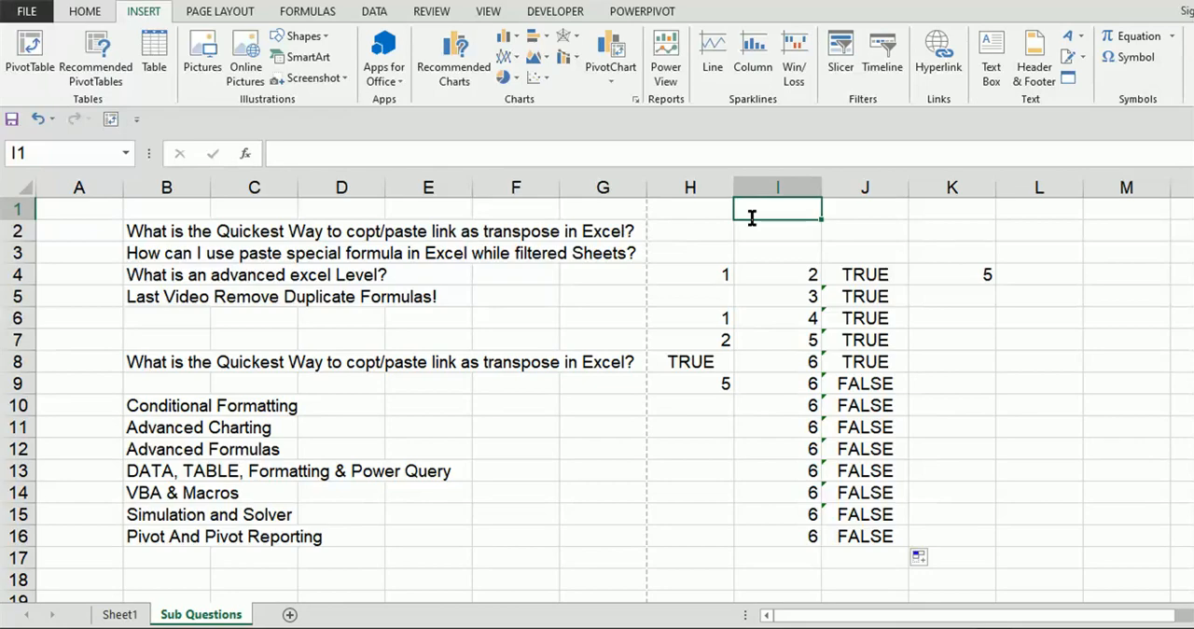
pyautogui.write('Sub')
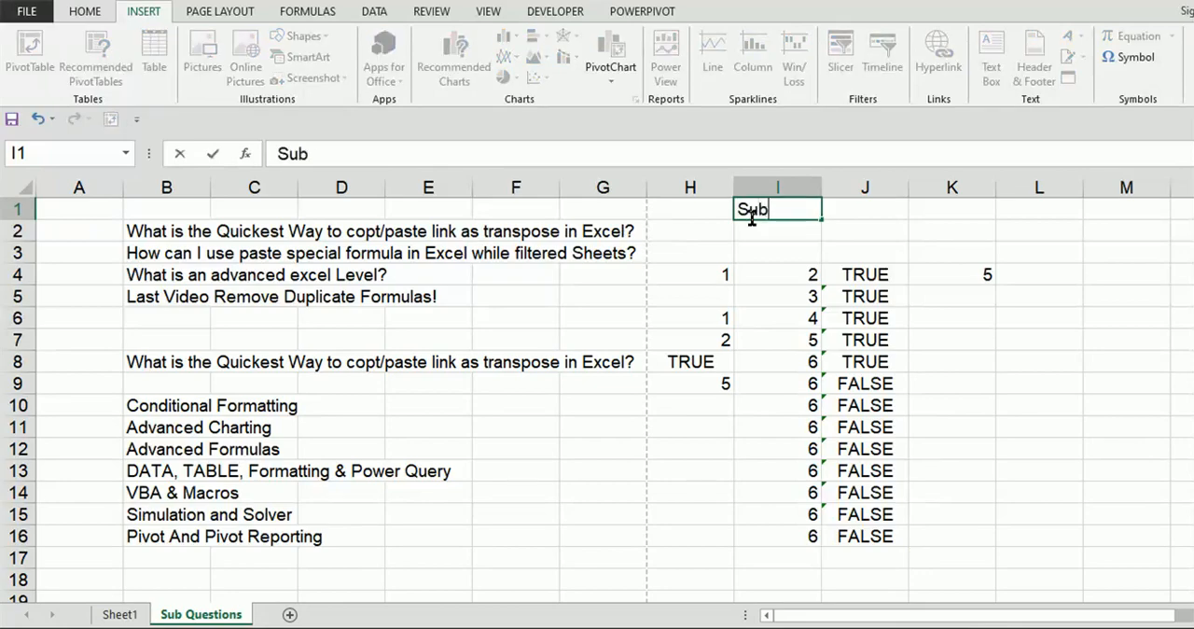
pyautogui.write('scribe')
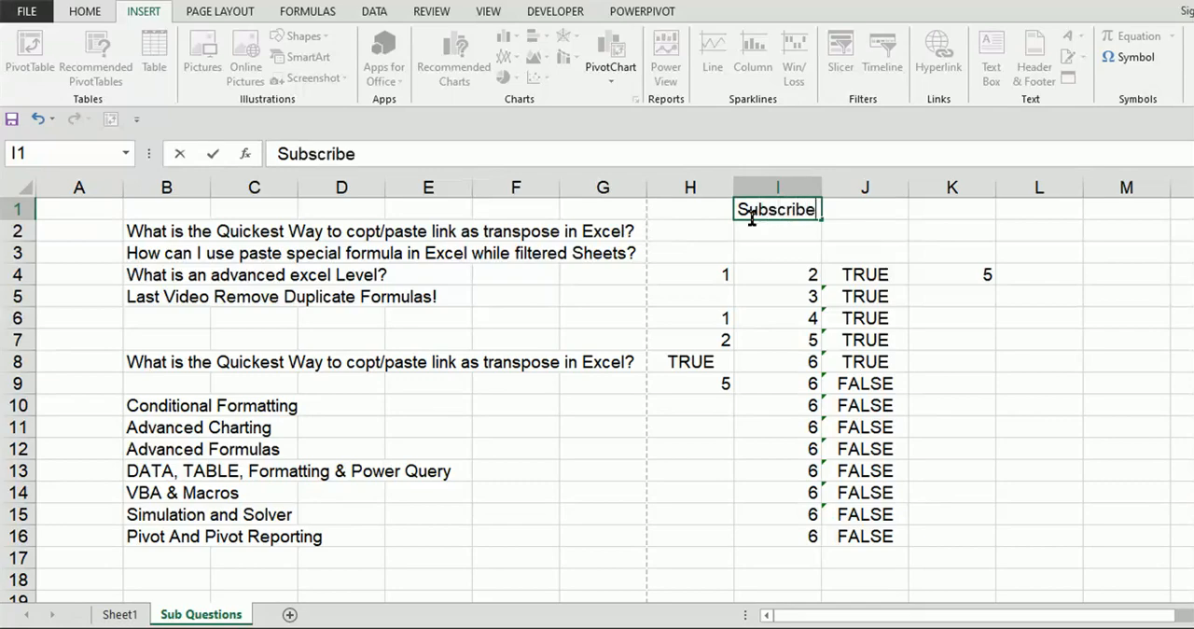
pyautogui.press('Tab')
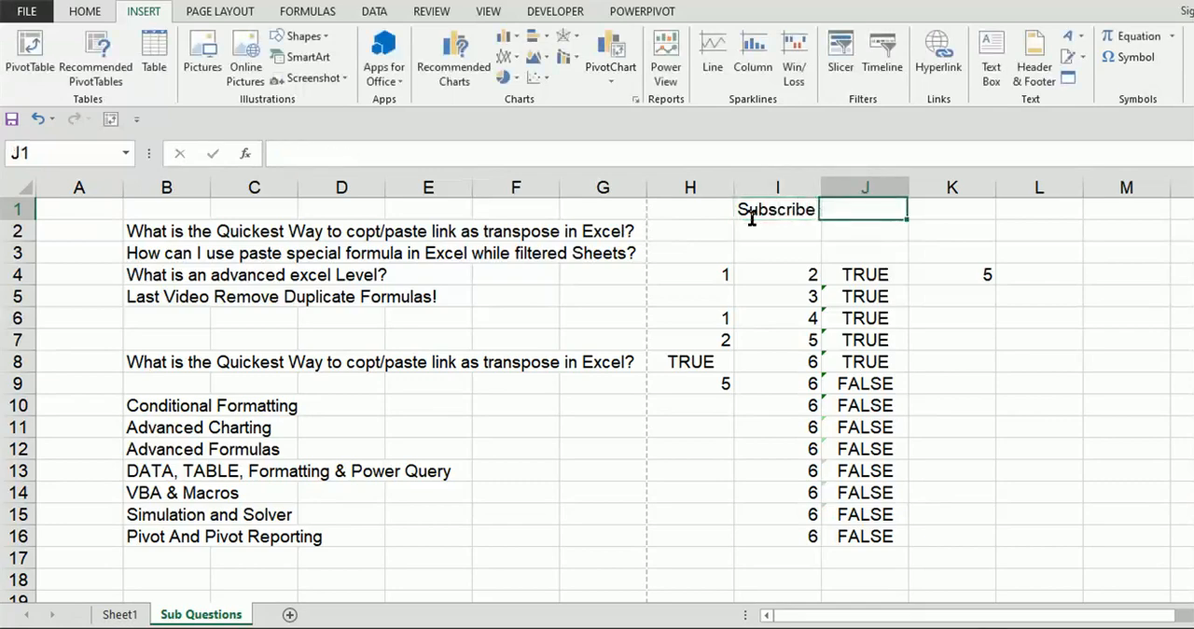
pyautogui.write('Like')
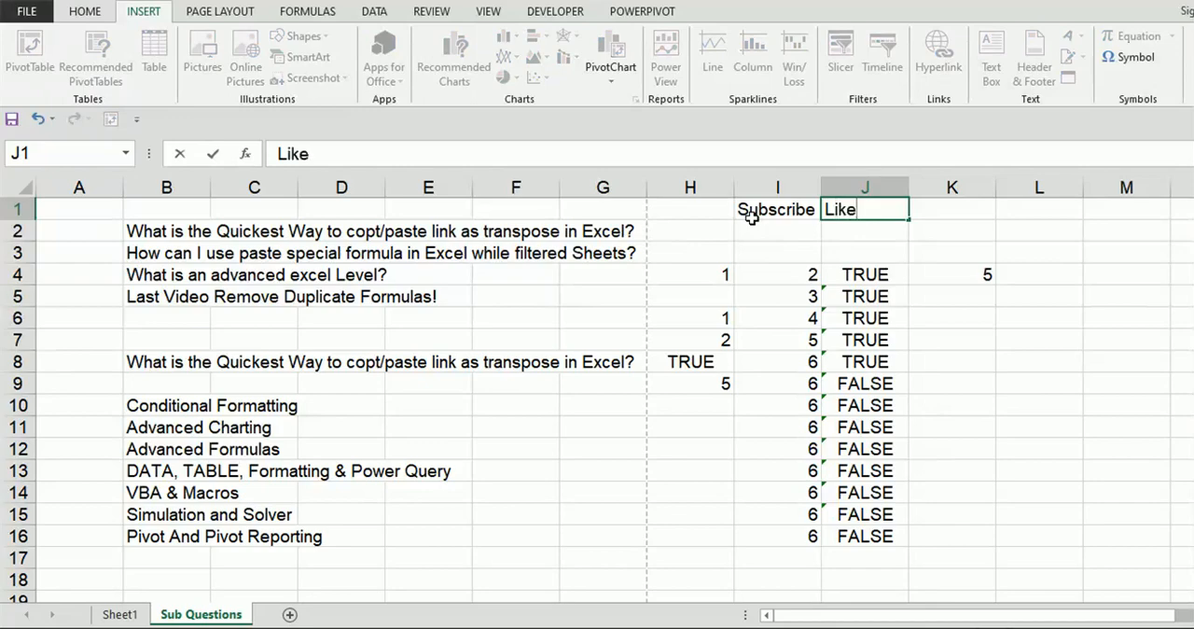
pyautogui.press('Tab')
pyautogui.write('Share')
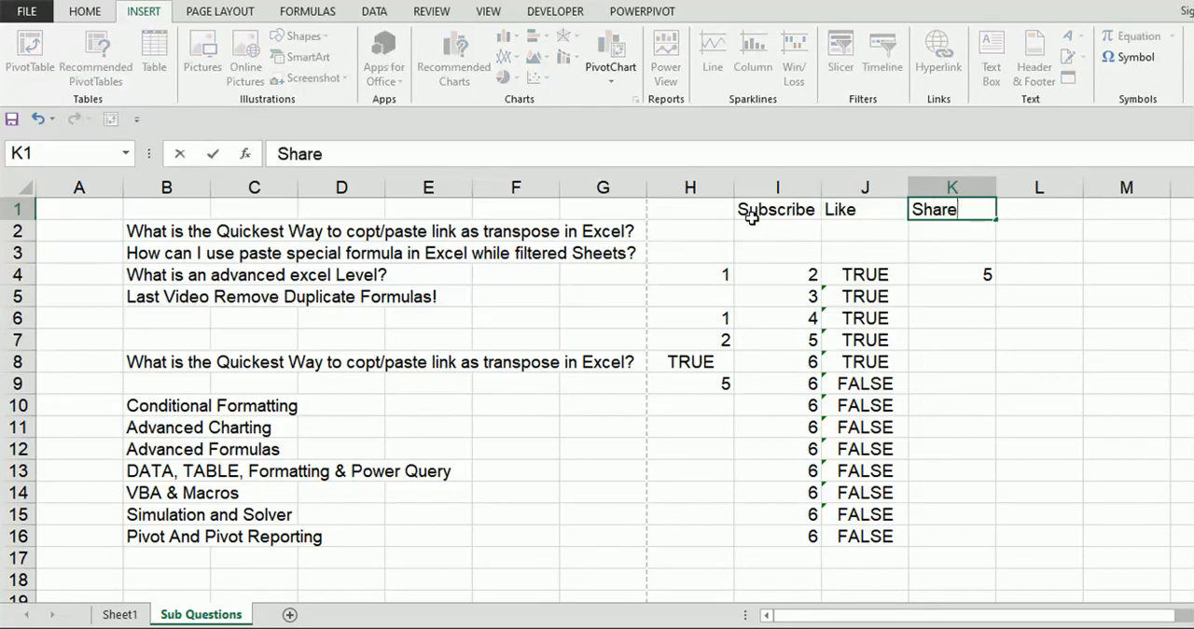
# Step: Confirm "Share" in cell K1 and enter "Comment" in cell L1
pyautogui.press('Tab')
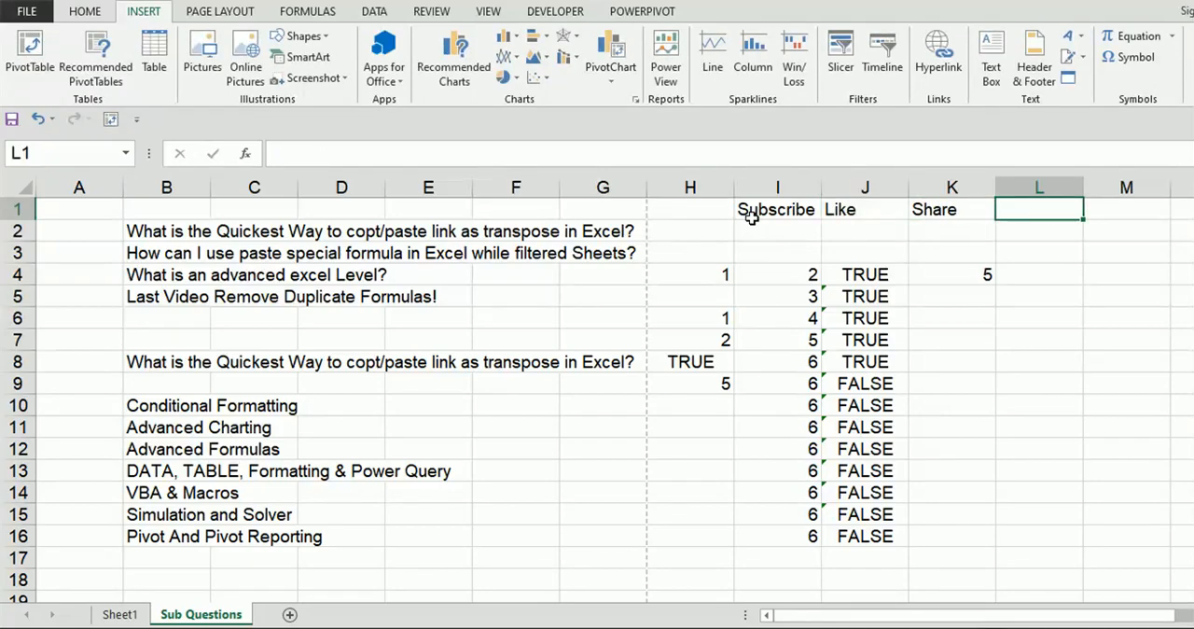
pyautogui.write('Comment')
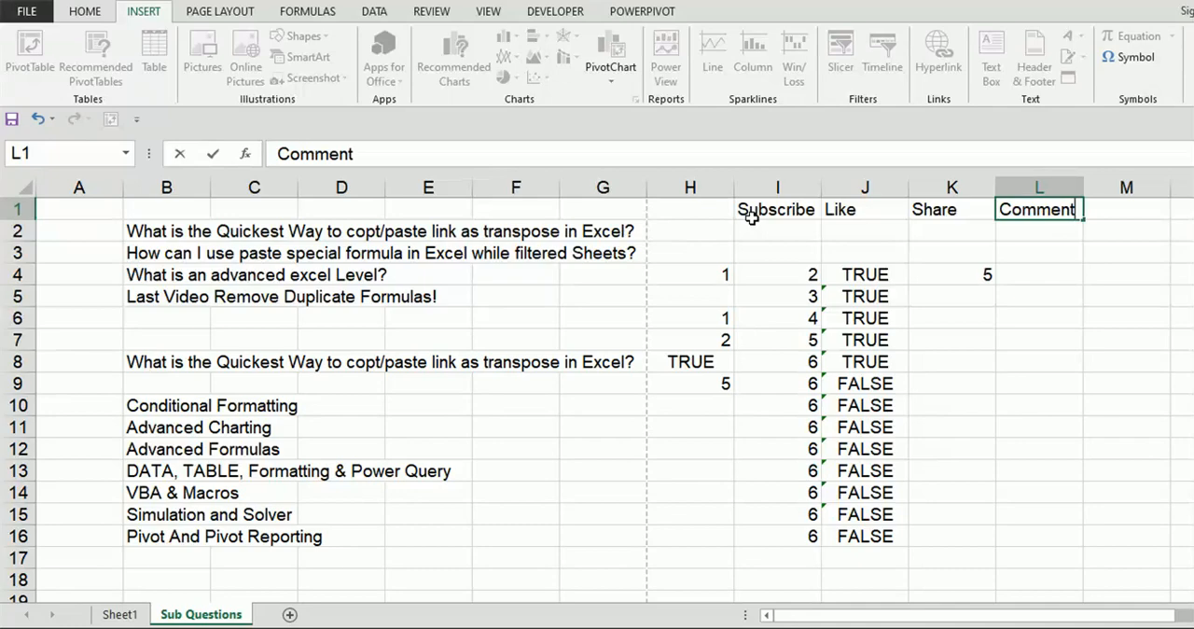
pyautogui.press('Tab')
pyautogui.press('Down')
pyautogui.press('Left')
pyautogui.press('Left')
pyautogui.press('Left')
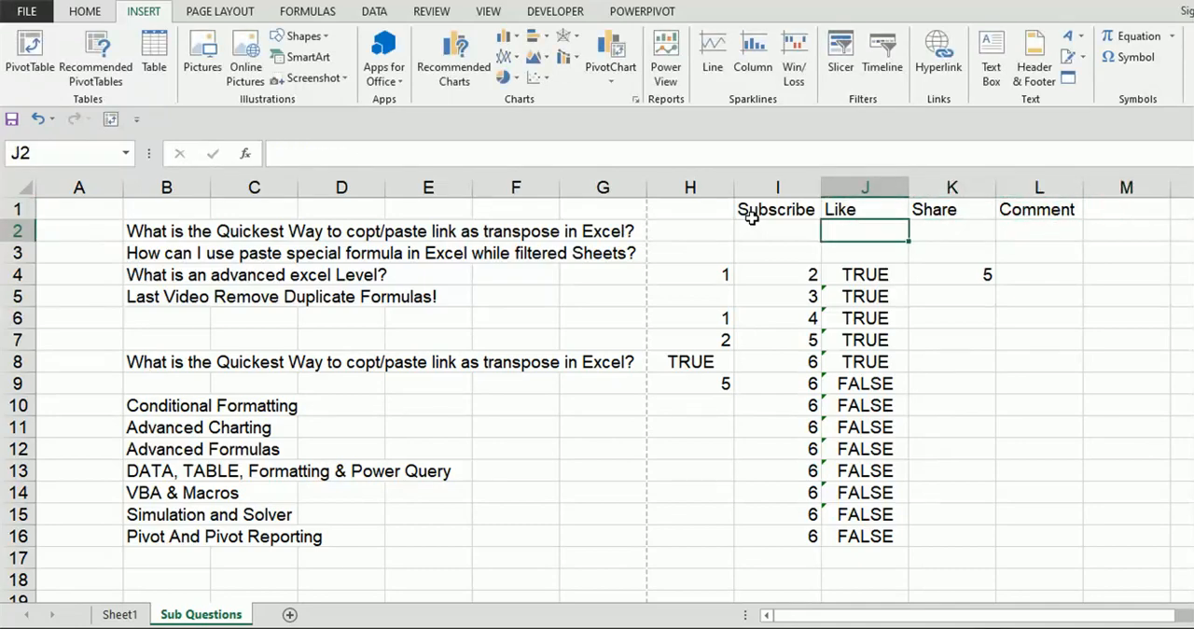
pyautogui.press('Left')
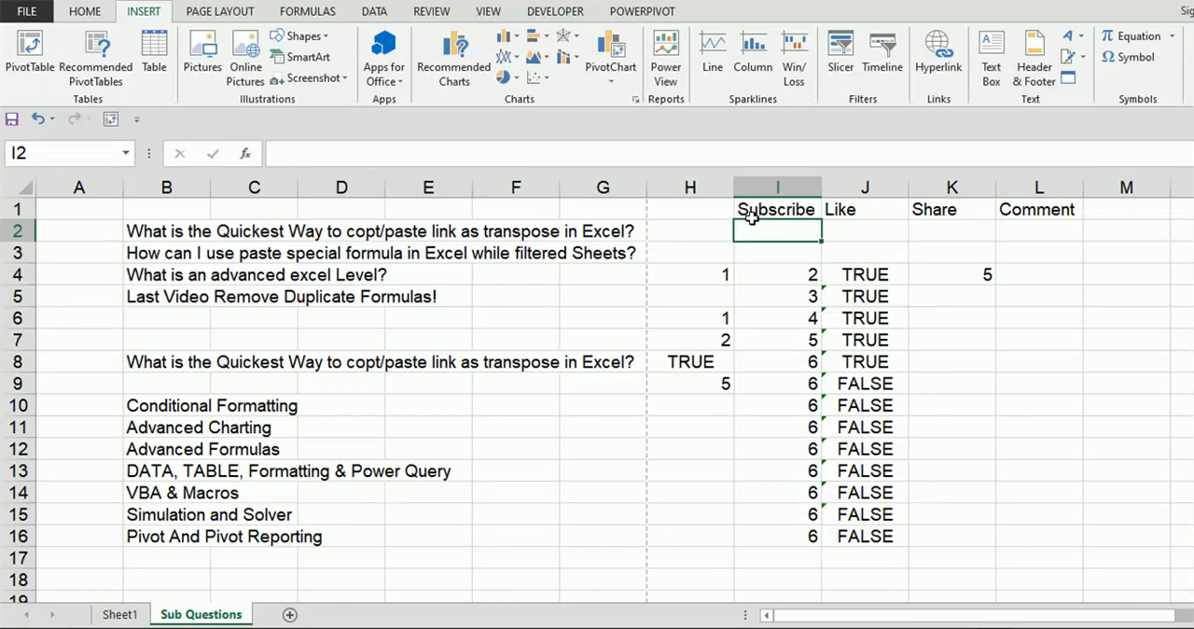
pyautogui.write('More')
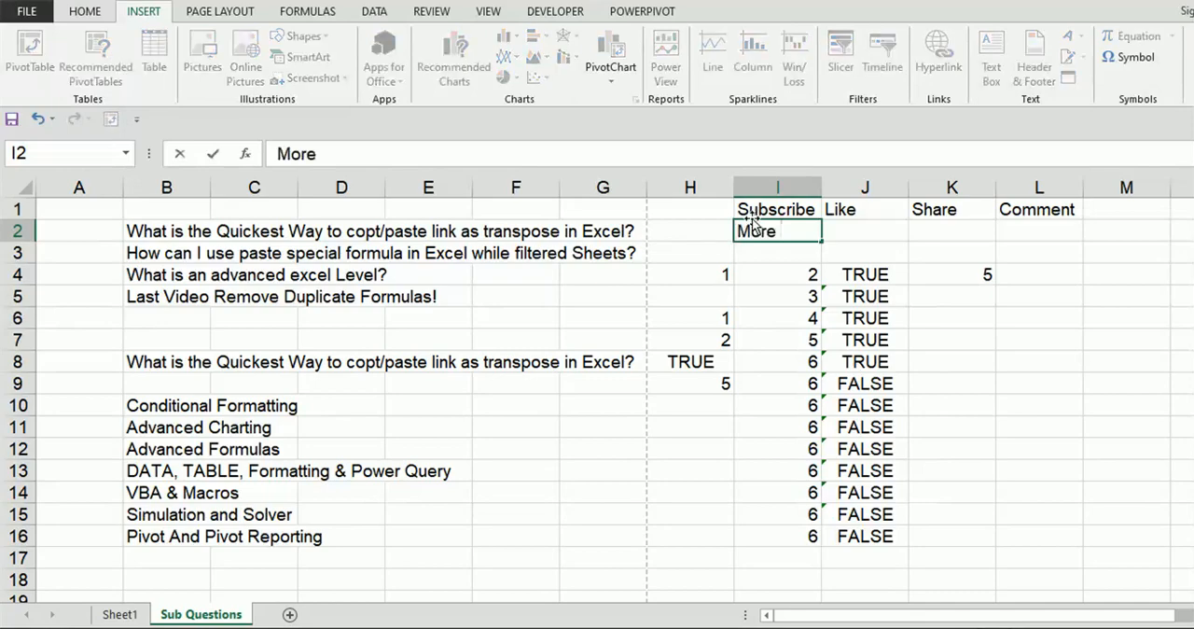
pyautogui.write(' than a ')
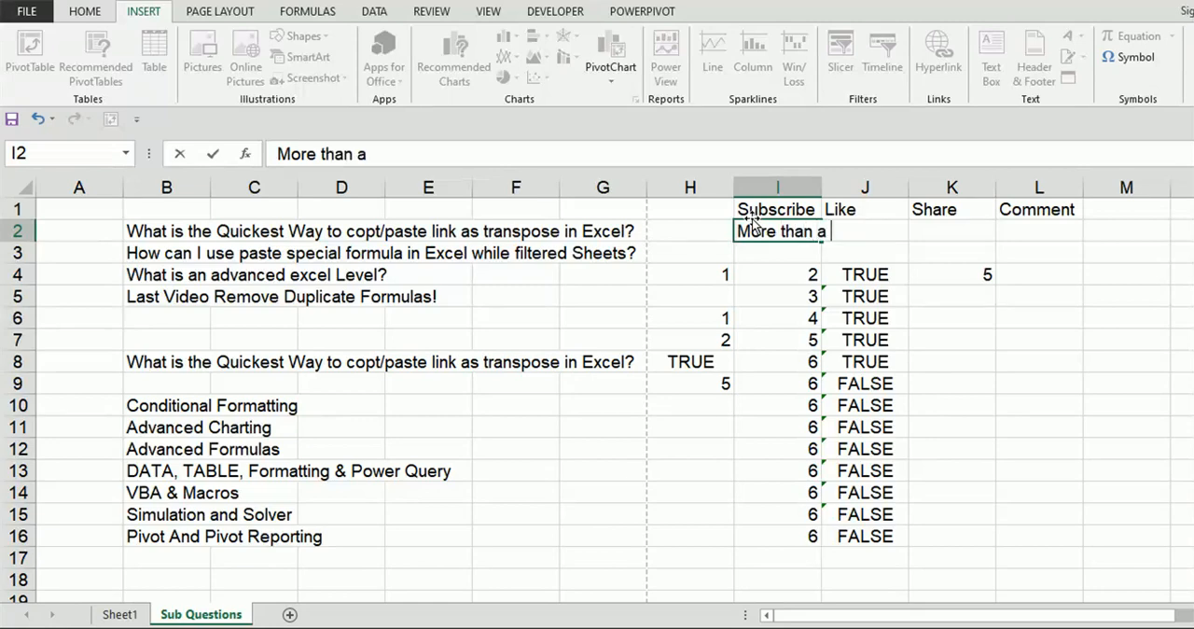
pyautogui.write('view')
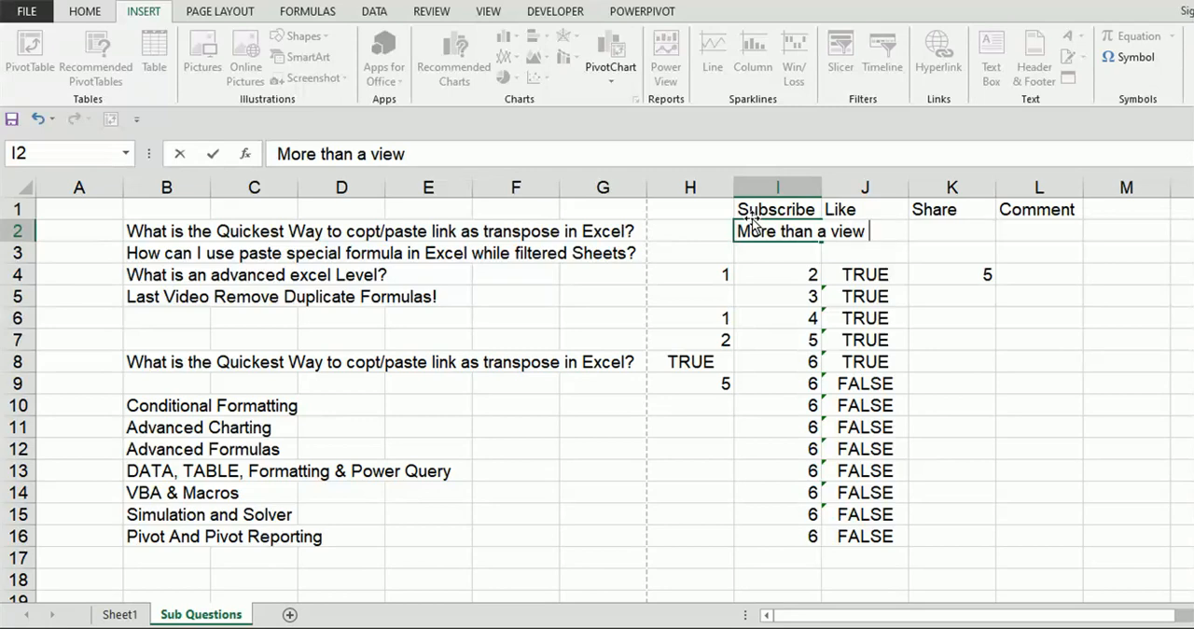
pyautogui.press('BackSpace')
pyautogui.press('BackSpace')
pyautogui.press('BackSpace')
pyautogui.press('BackSpace')
pyautogui.press('BackSpace')
pyautogui.press('BackSpace')
pyautogui.press('BackSpace')
pyautogui.press('BackSpace')
pyautogui.press('BackSpace')
pyautogui.press('BackSpace')
pyautogui.press('BackSpace')
pyautogui.press('BackSpace')
pyautogui.press('BackSpace')
pyautogui.press('BackSpace')
pyautogui.press('BackSpace')
pyautogui.press('BackSpace')
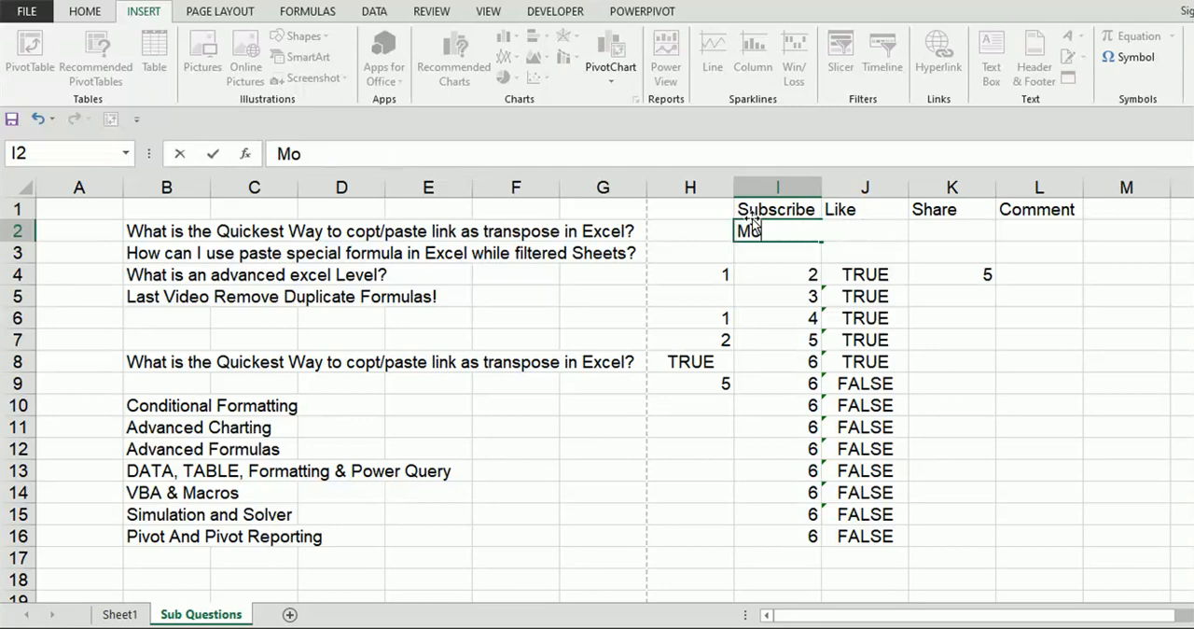
# Step: Enter "Practice well", "Success" and "will come" in cells I2, J2 and K2
pyautogui.write('Practi')
pyautogui.write('ce')
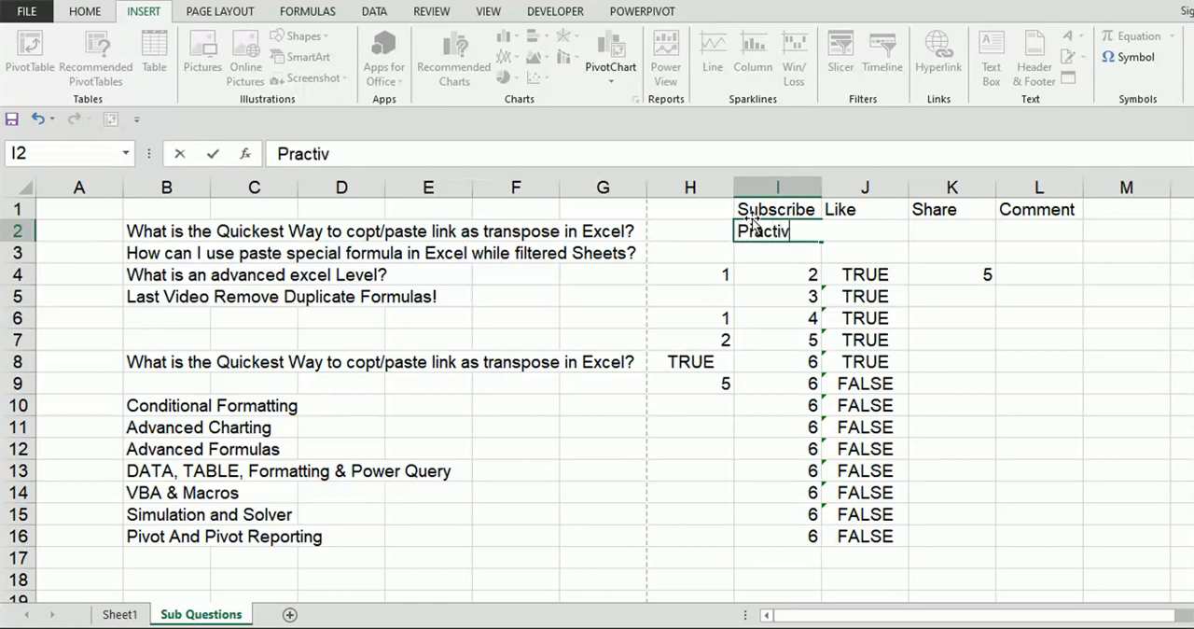
pyautogui.write(' well')
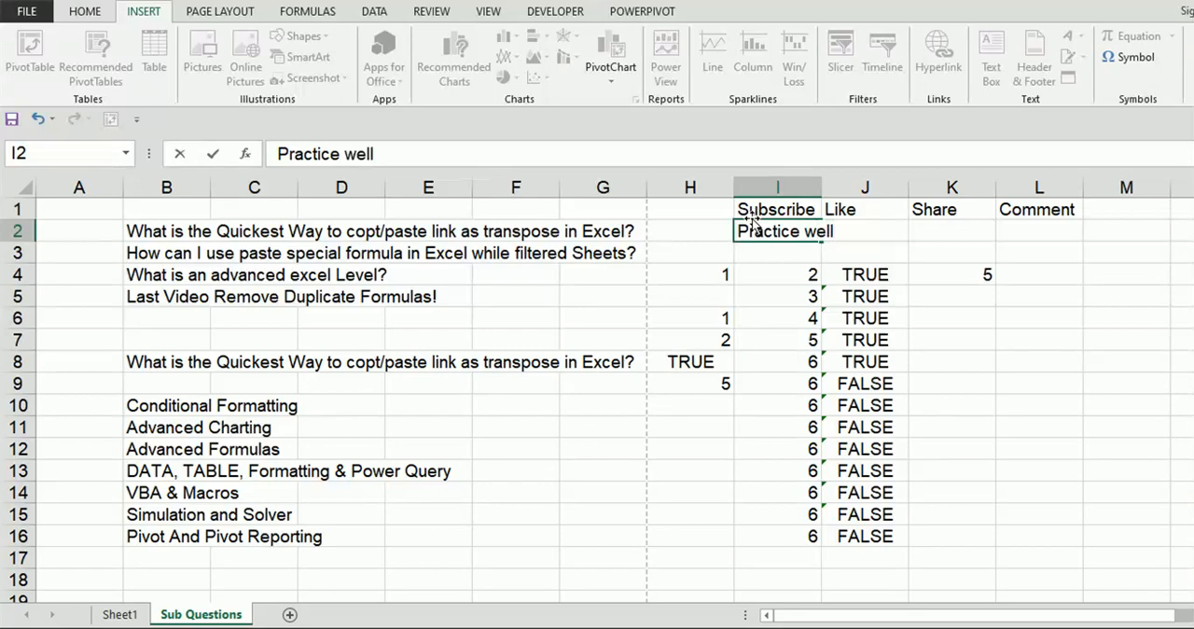
pyautogui.hotkey('ctrl', 'Return')
pyautogui.press('Right')
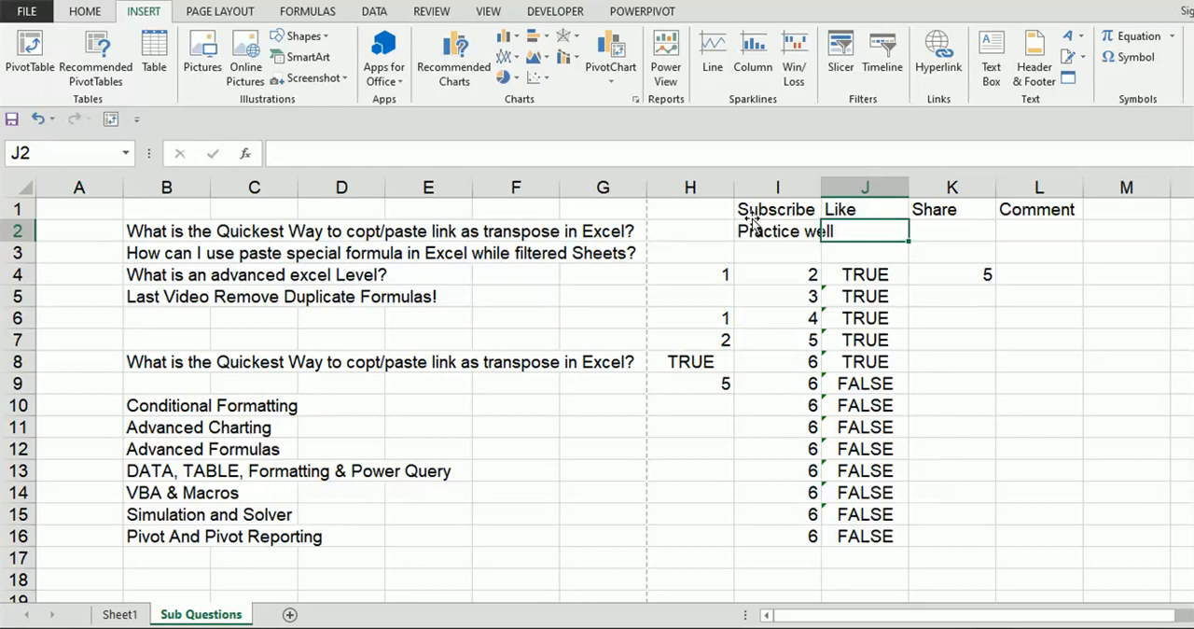
pyautogui.write('Sucess')
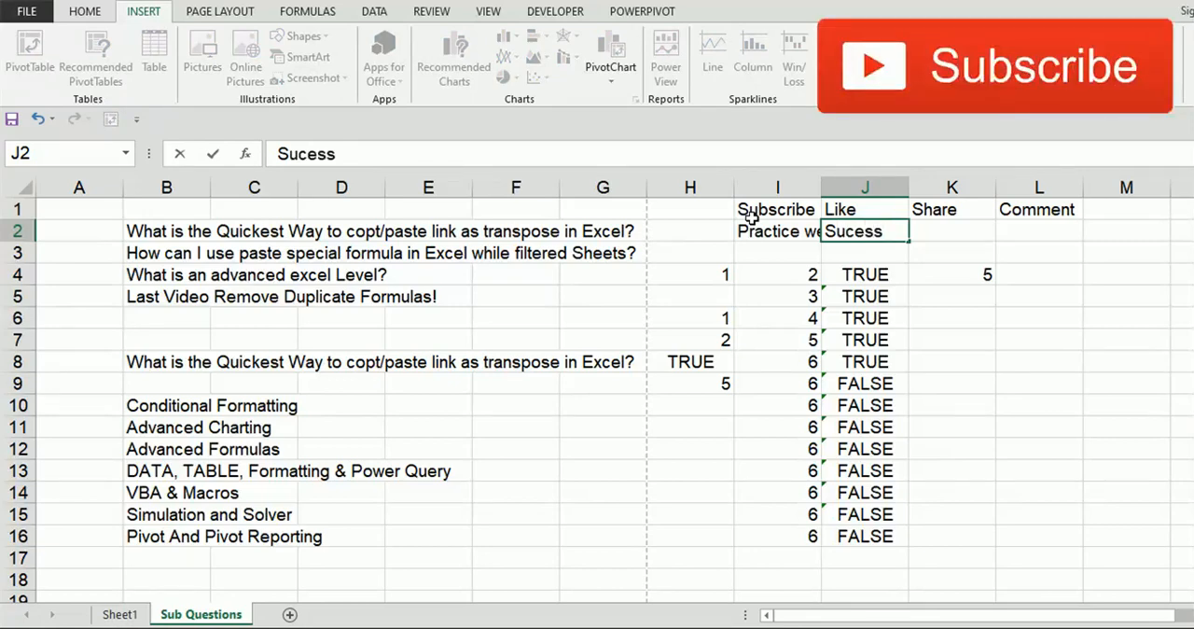
pyautogui.press('BackSpace')
pyautogui.press('BackSpace')
pyautogui.press('BackSpace')
pyautogui.write('cess')
pyautogui.press('Tab')
pyautogui.write('will c')
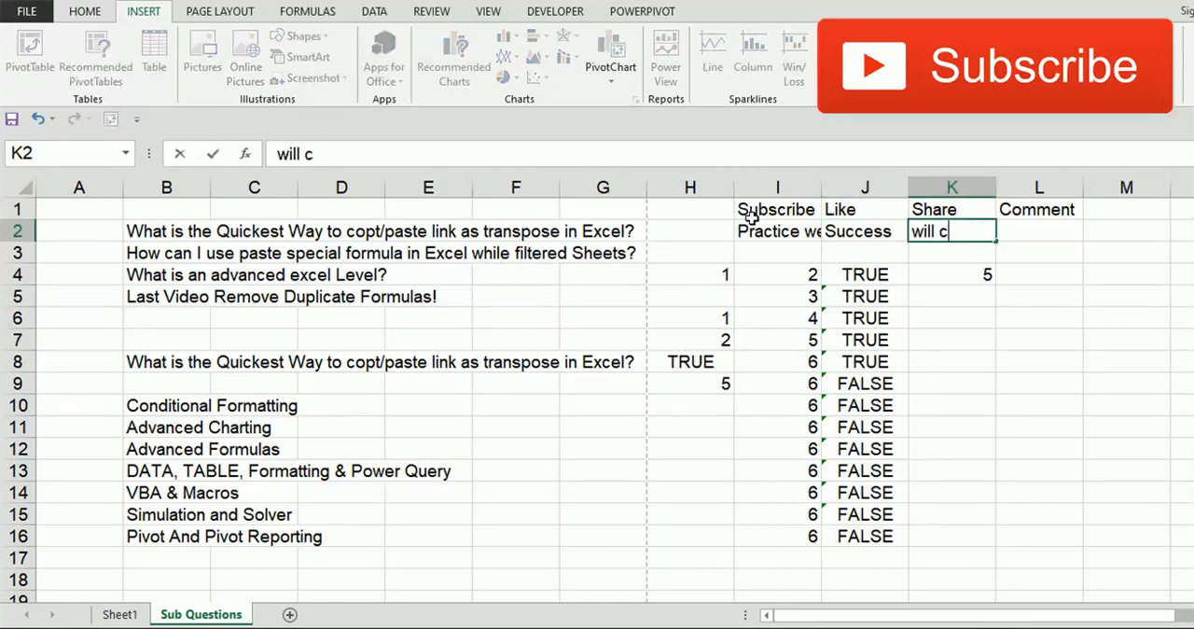
pyautogui.write('ome')
pyautogui.press('Tab')
# Step: Clear the text from cells I2 to K2
pyautogui.click(752, 220)
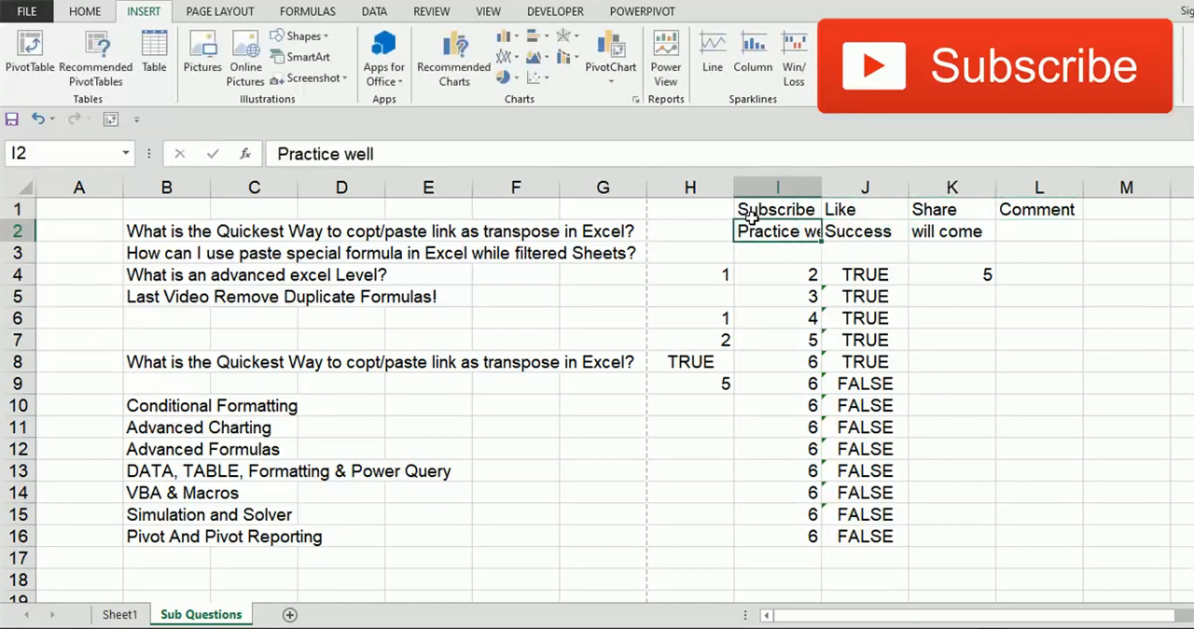
pyautogui.hotkey('shift', 'Right')
pyautogui.hotkey('shift', 'Right')
pyautogui.press('Delete')
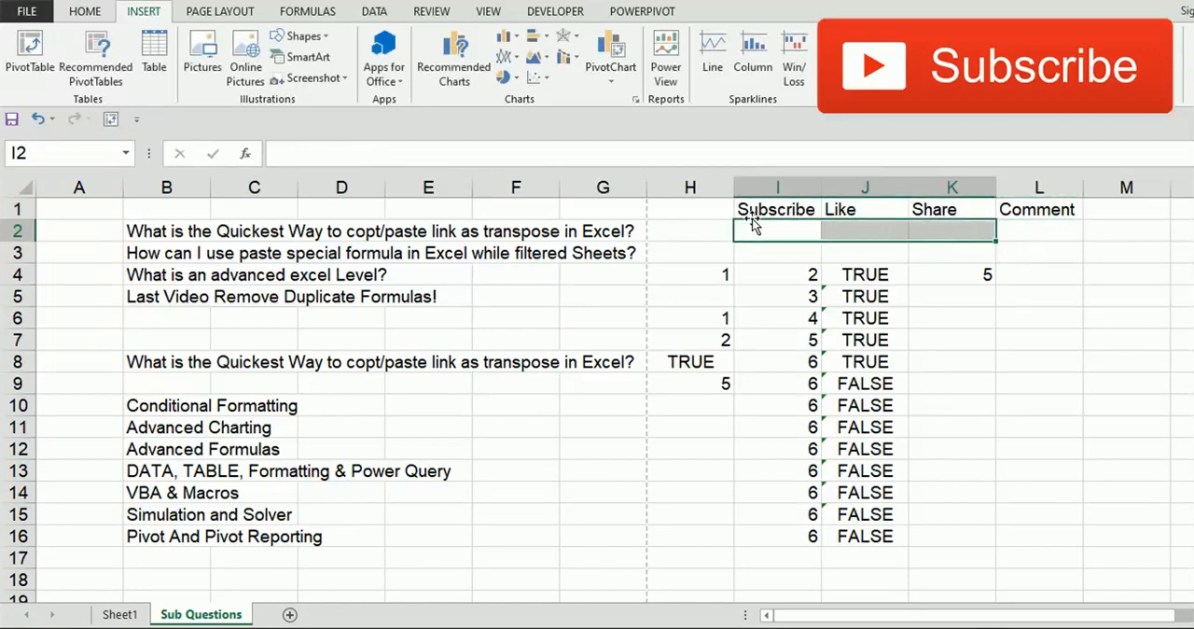
# Step: Make the "Subscribe" text in cell I1 bold and red
pyautogui.press('Left')
pyautogui.press('Up')
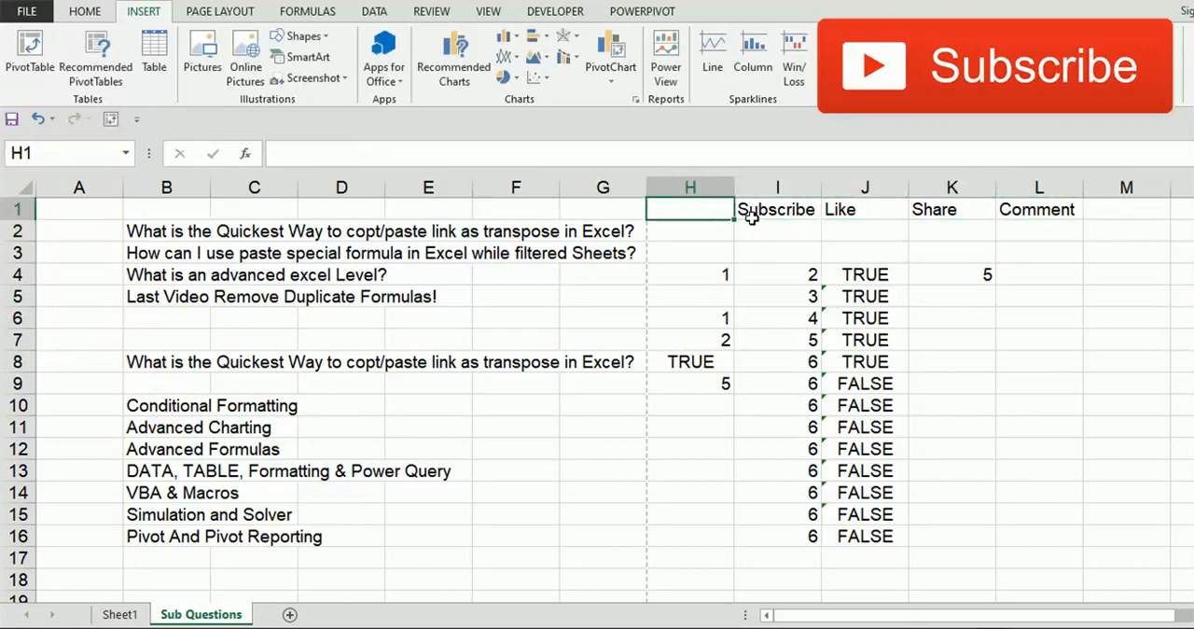
pyautogui.click(752, 217)
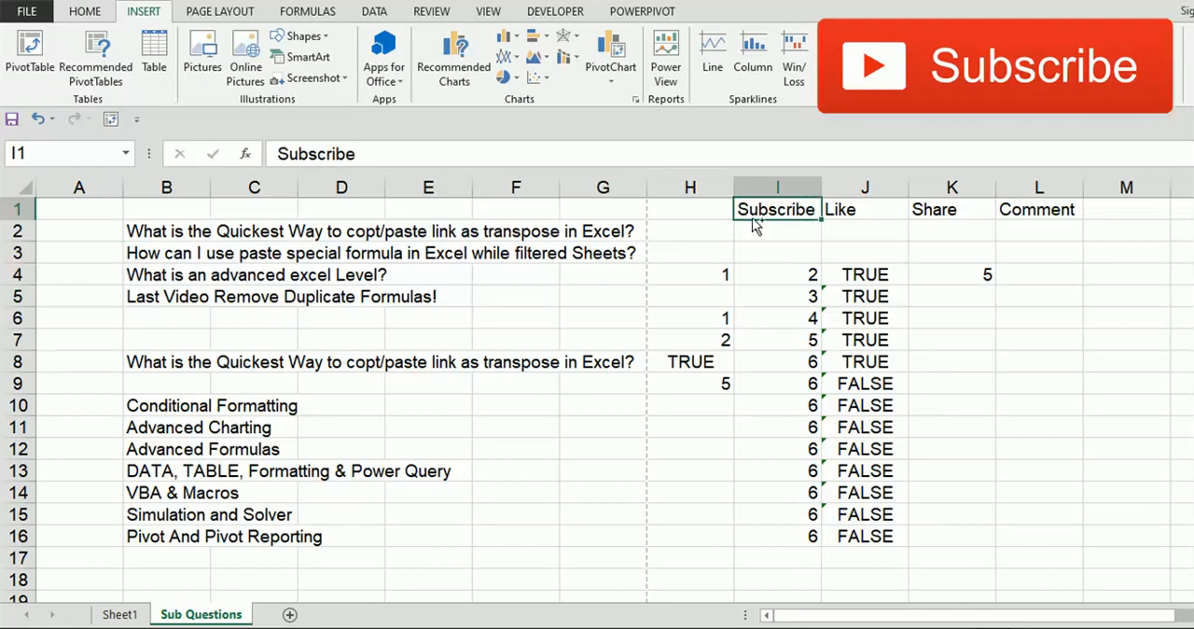
pyautogui.hotkey('ctrl', 'b')
pyautogui.click(93, 11)
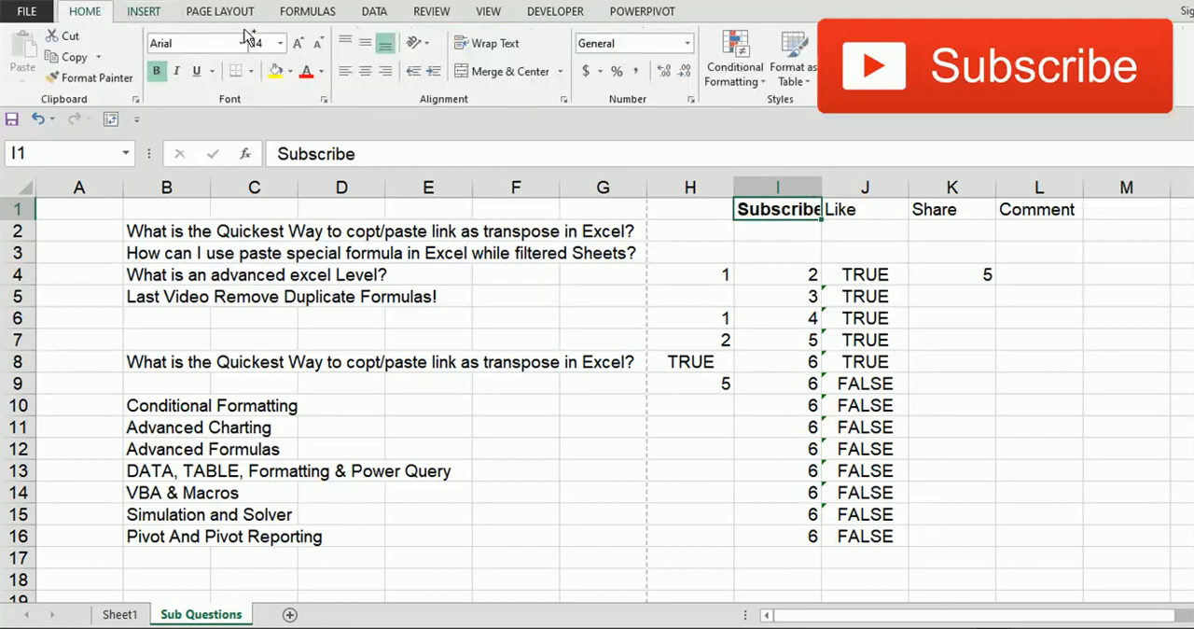
pyautogui.click(309, 73)
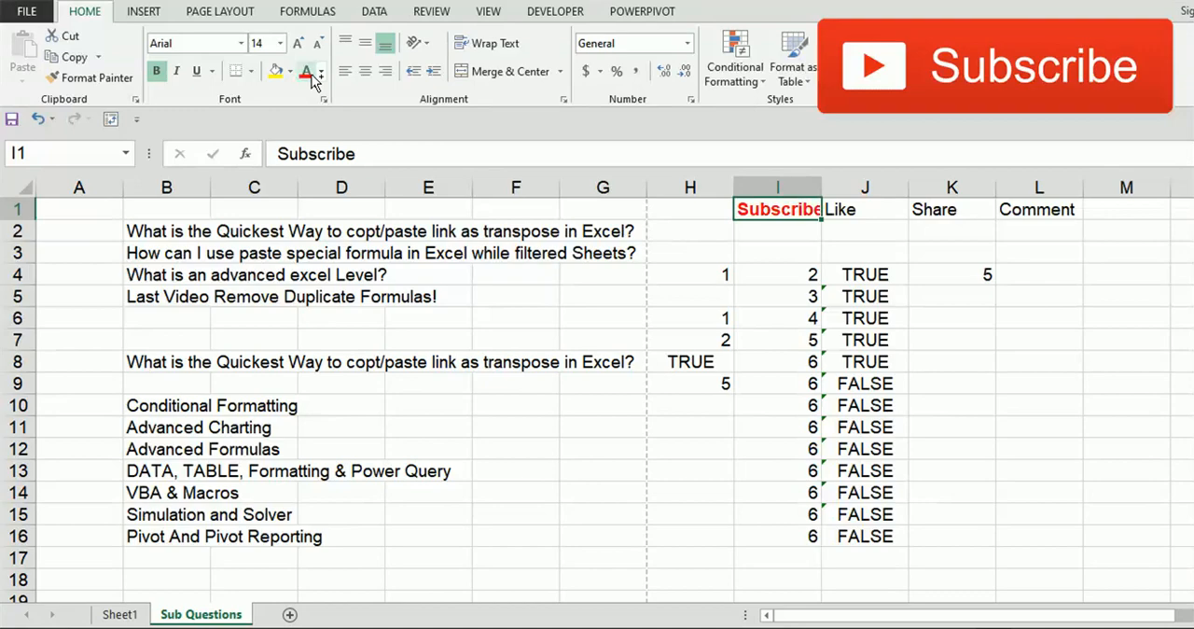
# Step: Enlarge the "Subscribe" text in I1 to font size 20 and widen column I to fit it
pyautogui.click(300, 44)
pyautogui.click(300, 44)
pyautogui.click(301, 44)
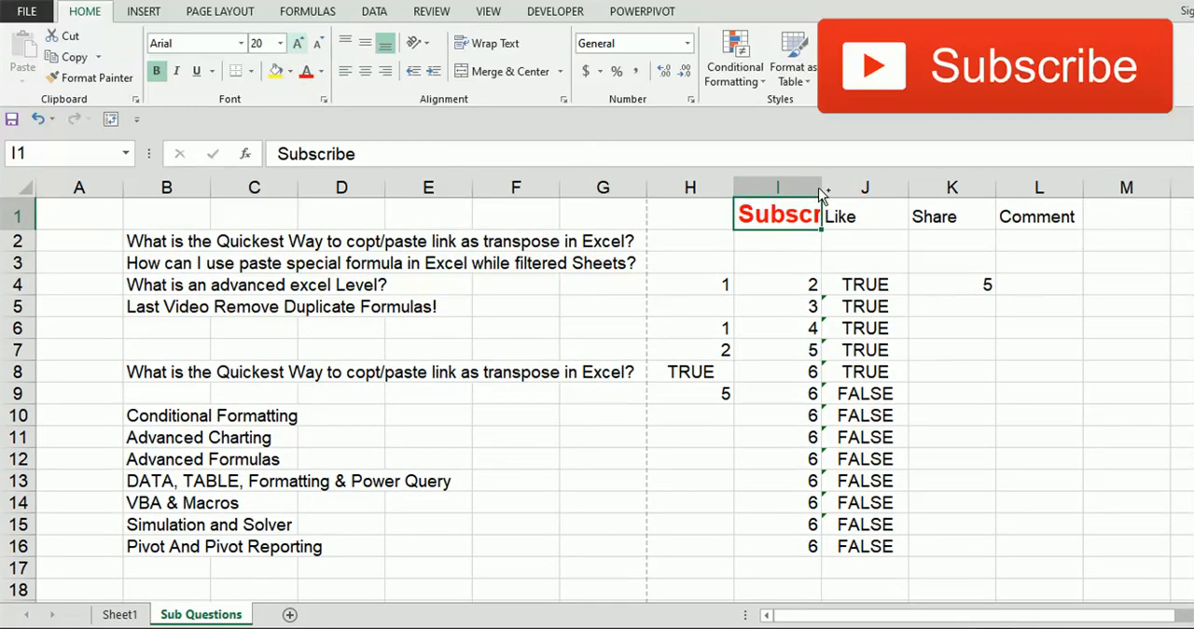
pyautogui.moveTo(823, 185); pyautogui.dragTo(866, 186)
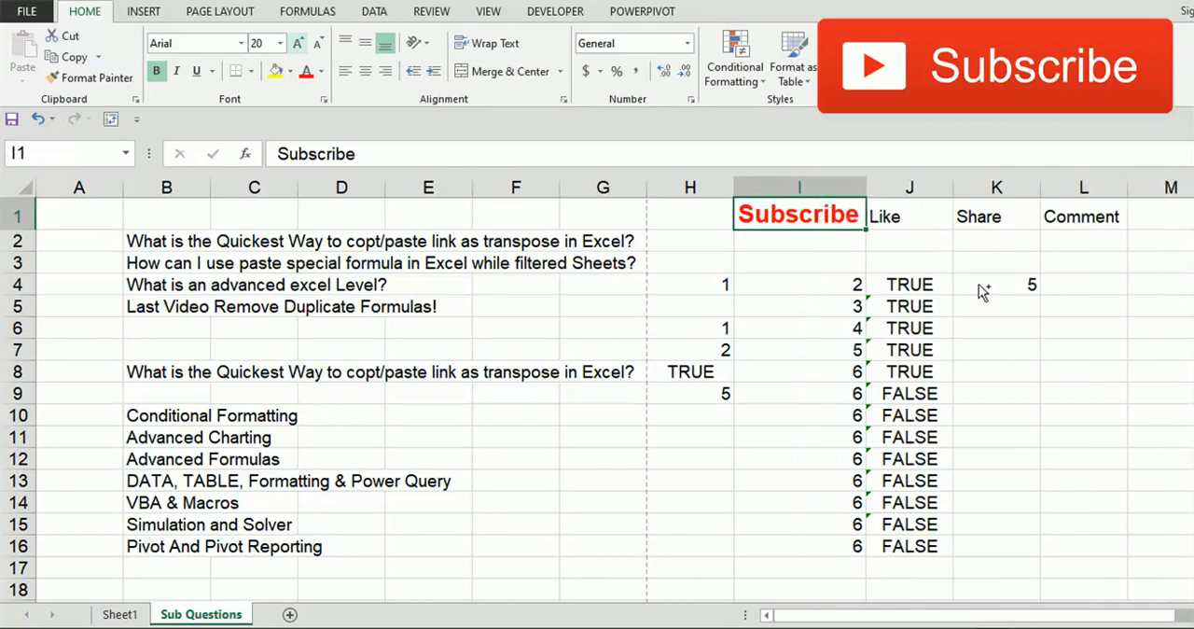